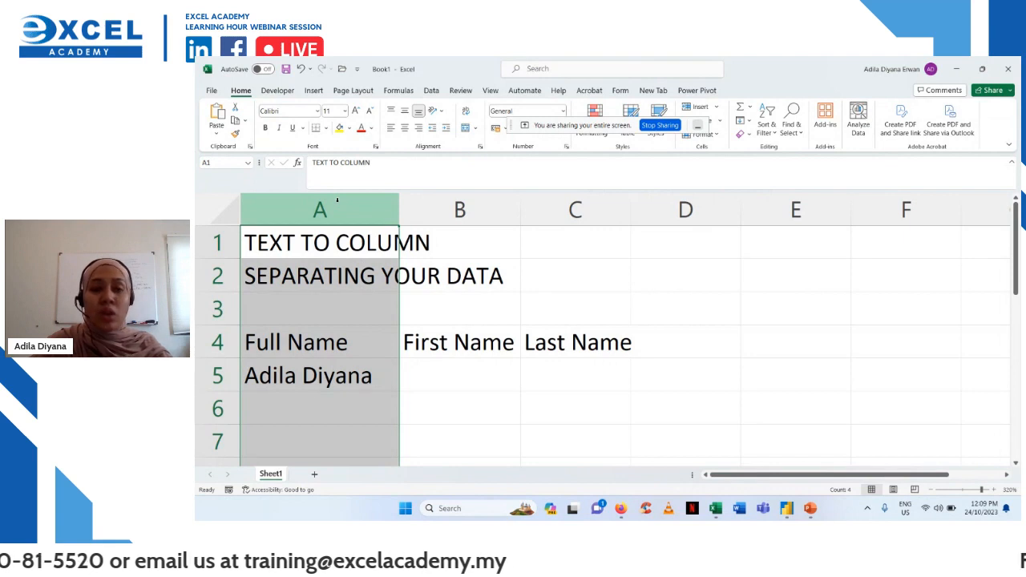
- Enter a second person's full name in cell A6 under the Full Name heading
left_click(301, 413)
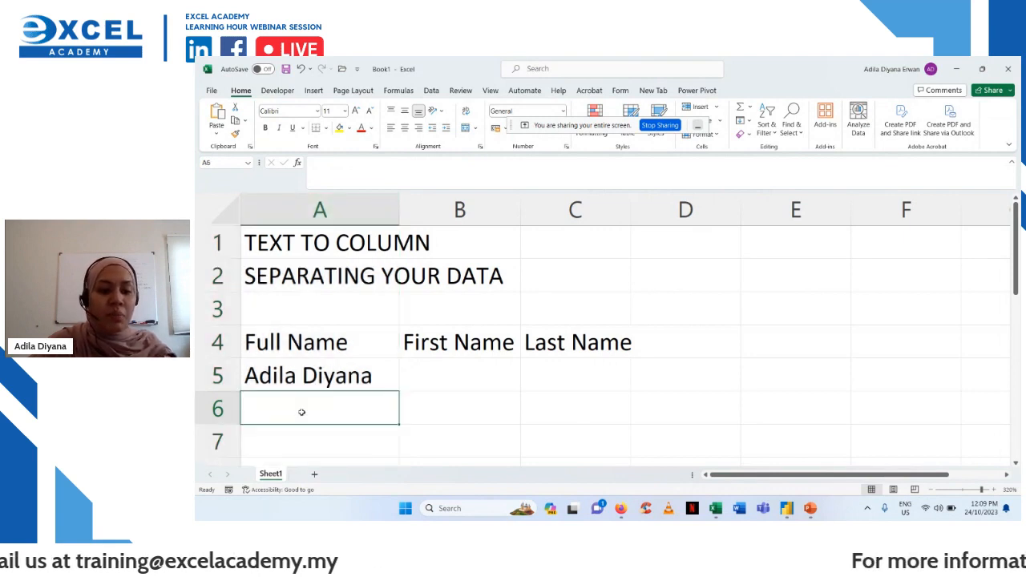
type("Mali")
key("BackSpace")
key("BackSpace")
key("BackSpace")
key("BackSpace")
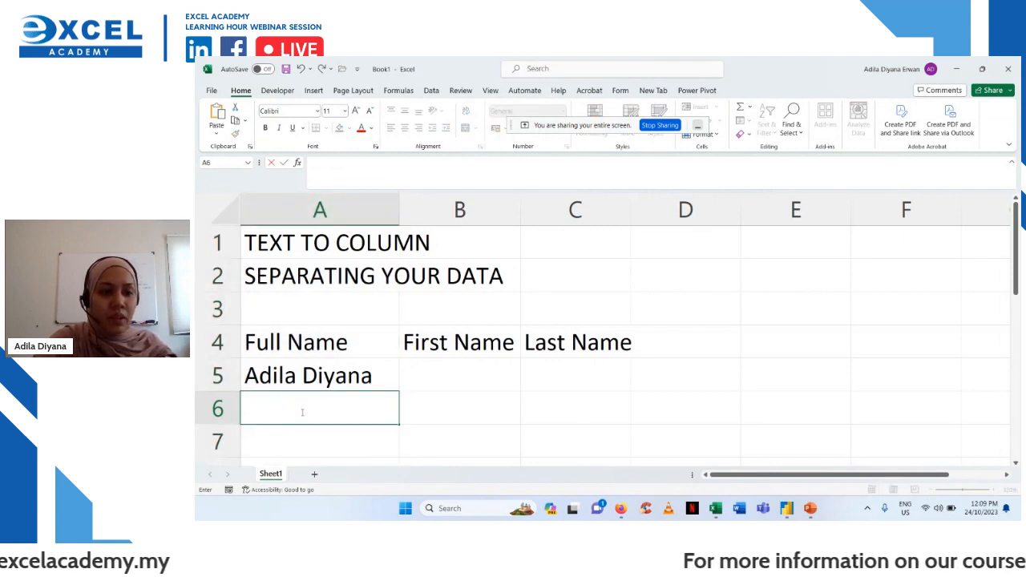
type("A")
key("BackSpace")
key("BackSpace")
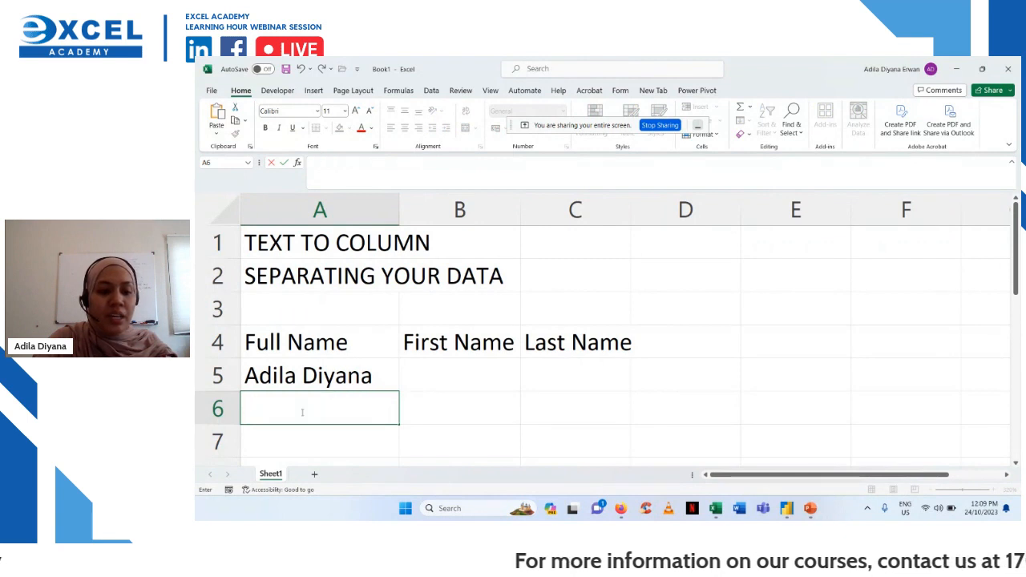
type("Nicole Law")
key("Return")
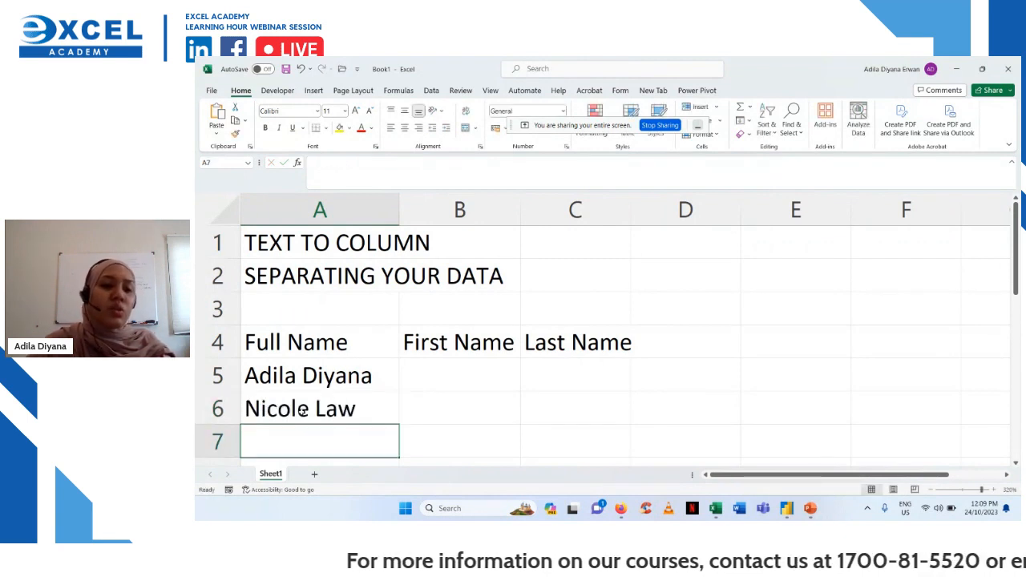
left_click(303, 409)
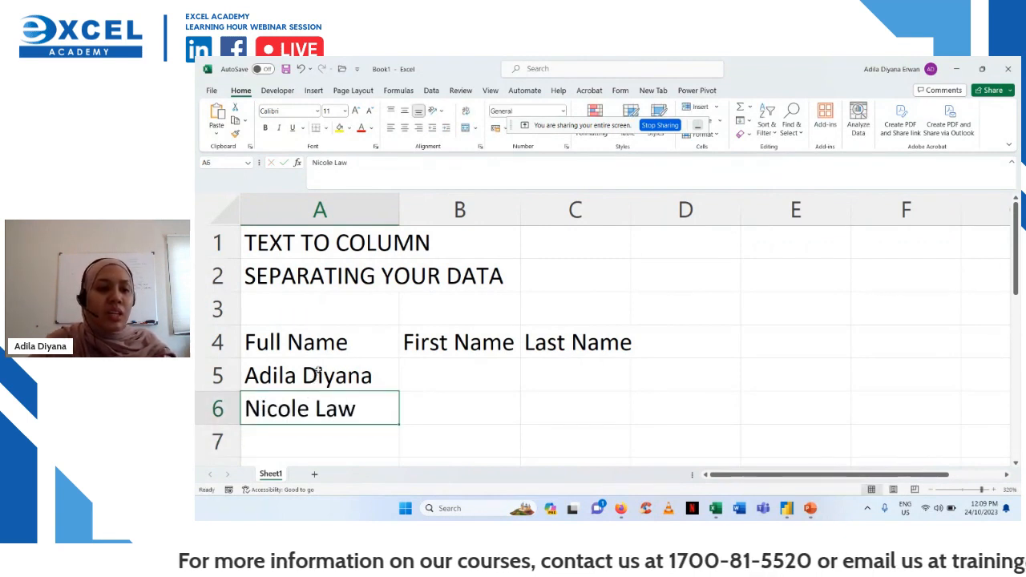
left_click(318, 370)
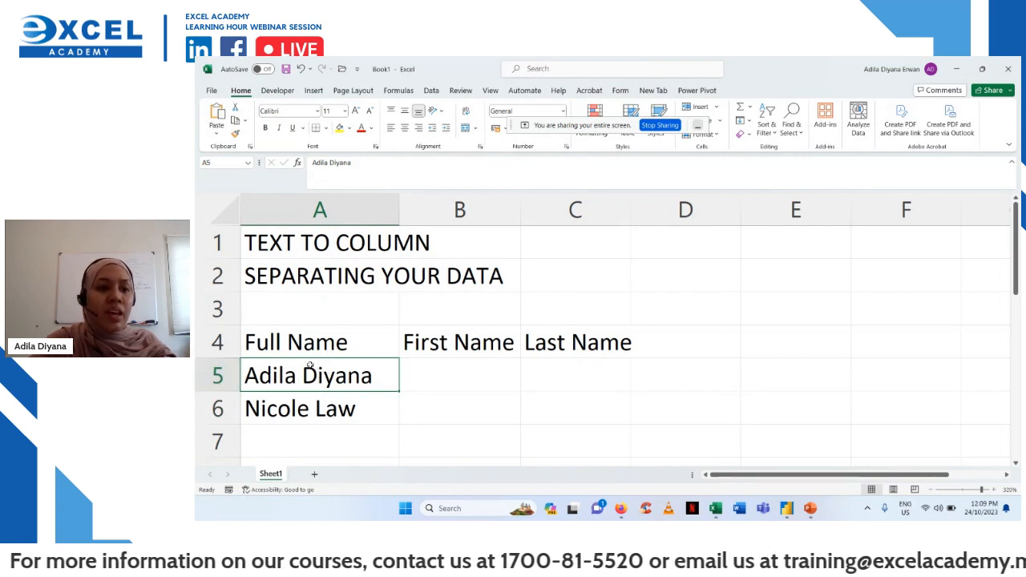
left_click_drag(310, 366, 299, 407)
left_click(302, 381)
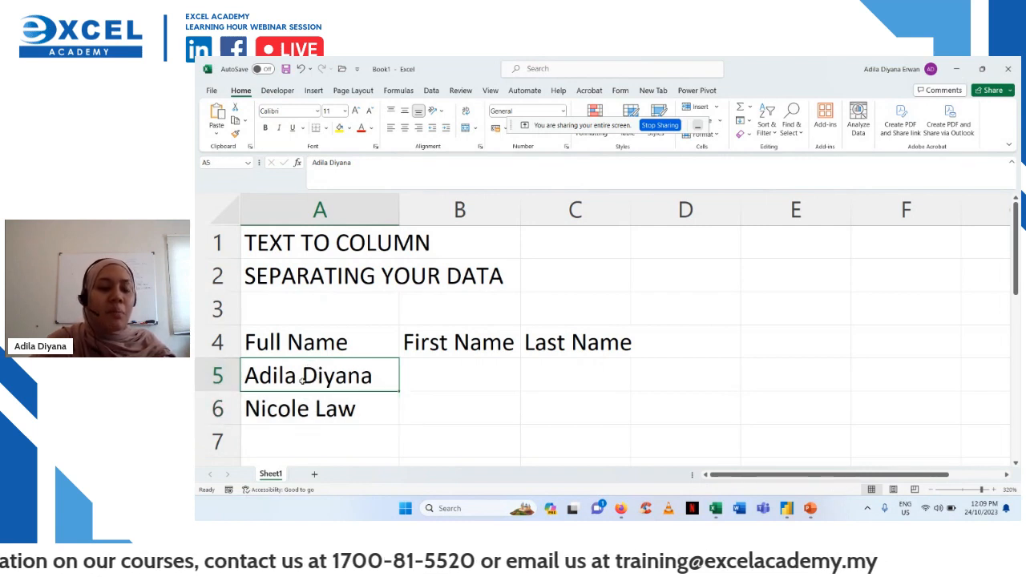
left_click(286, 412)
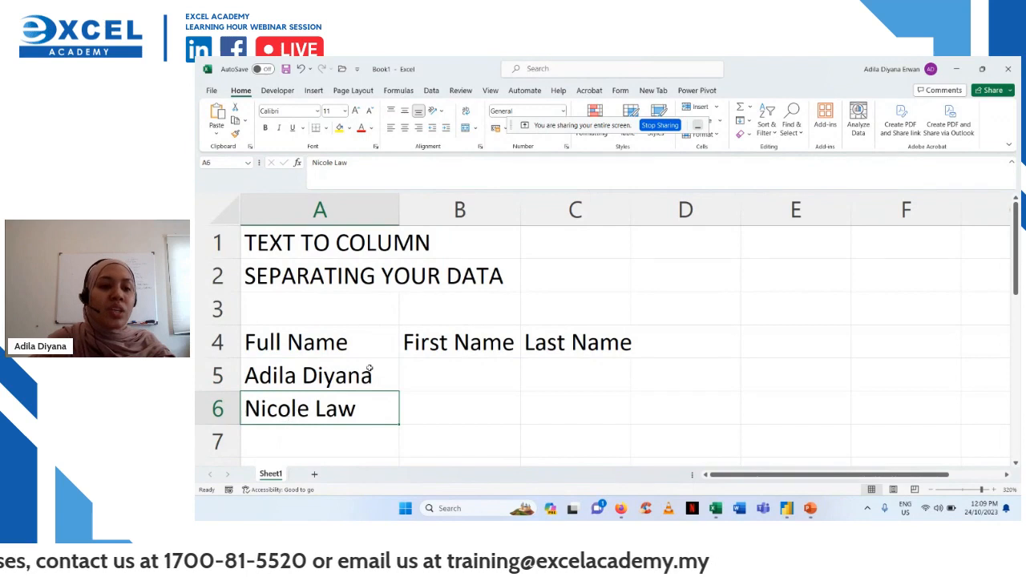
left_click_drag(369, 371, 341, 398)
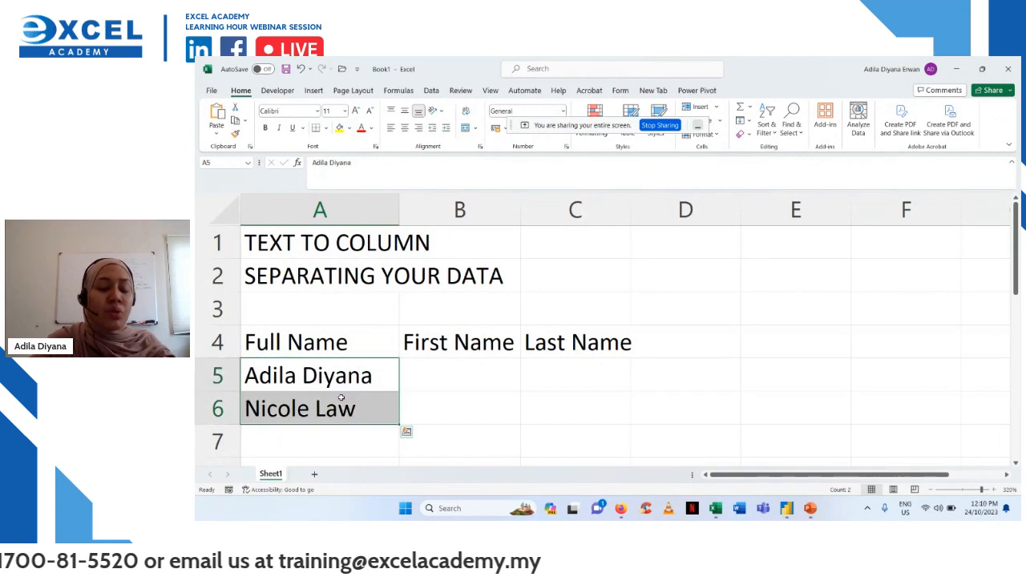
scroll(339, 398, "down", 1)
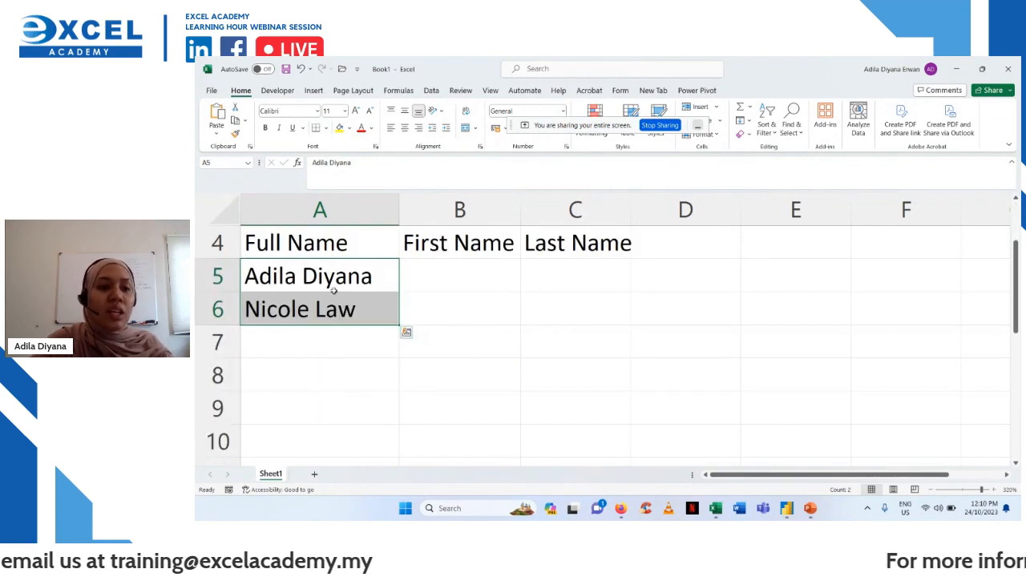
left_click_drag(334, 290, 314, 439)
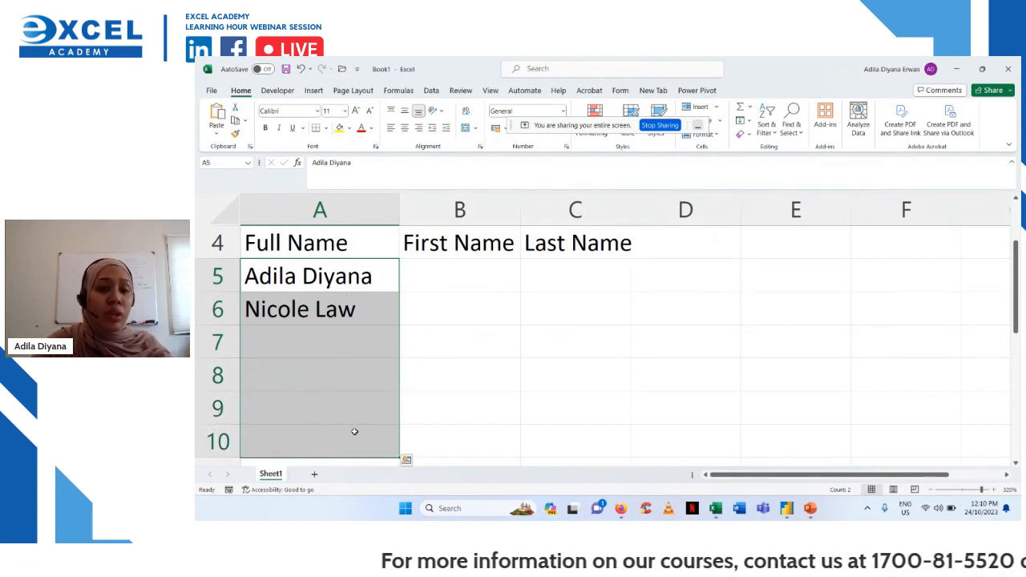
left_click(306, 323)
left_click(318, 268)
left_click(297, 319)
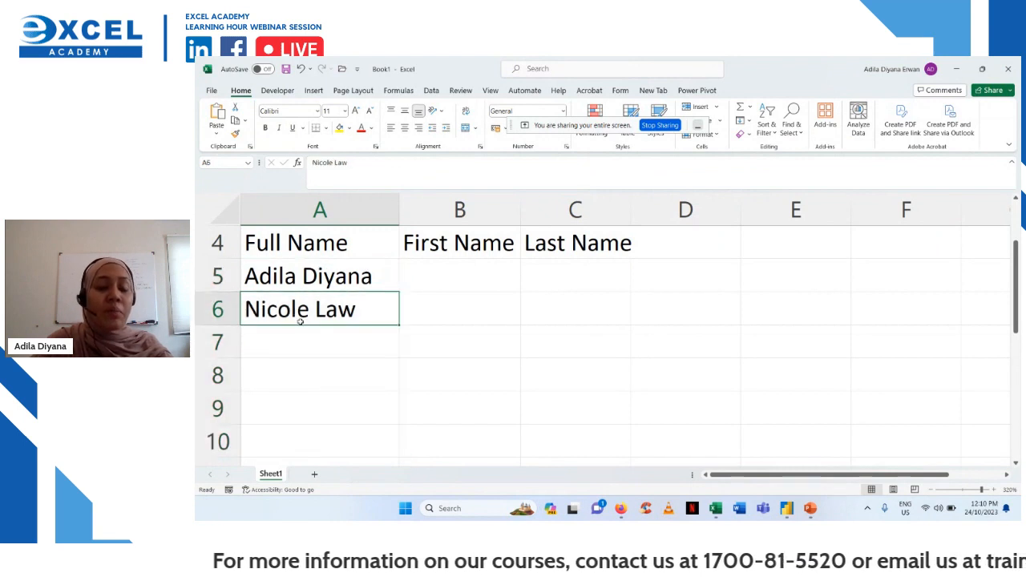
scroll(433, 393, "up", 1)
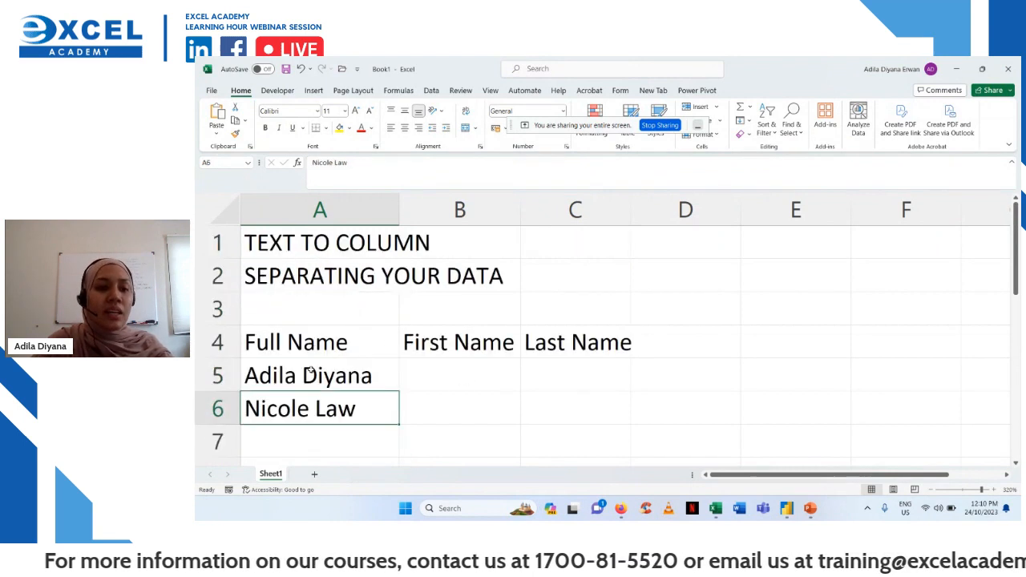
left_click_drag(306, 375, 300, 402)
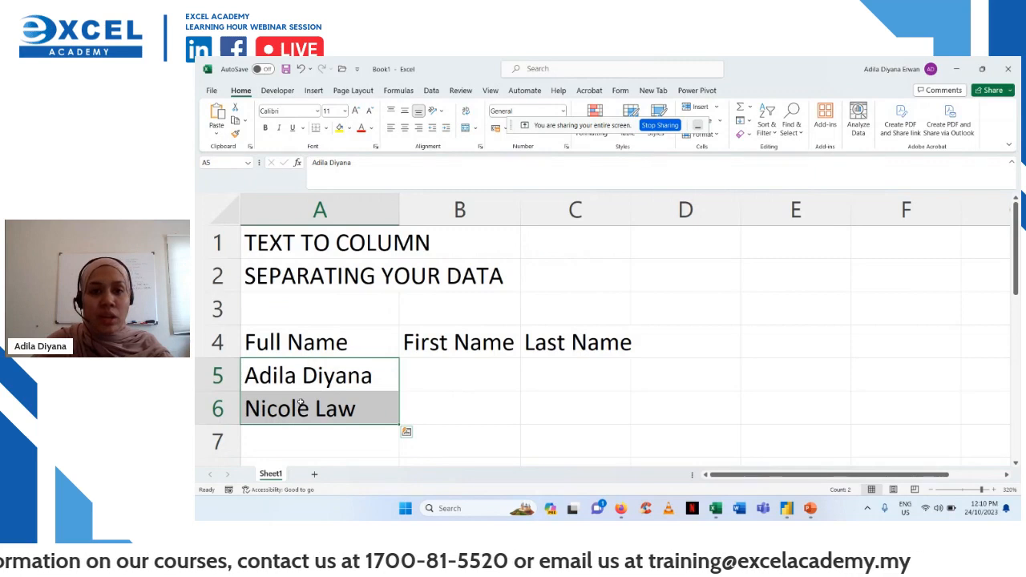
left_click(431, 91)
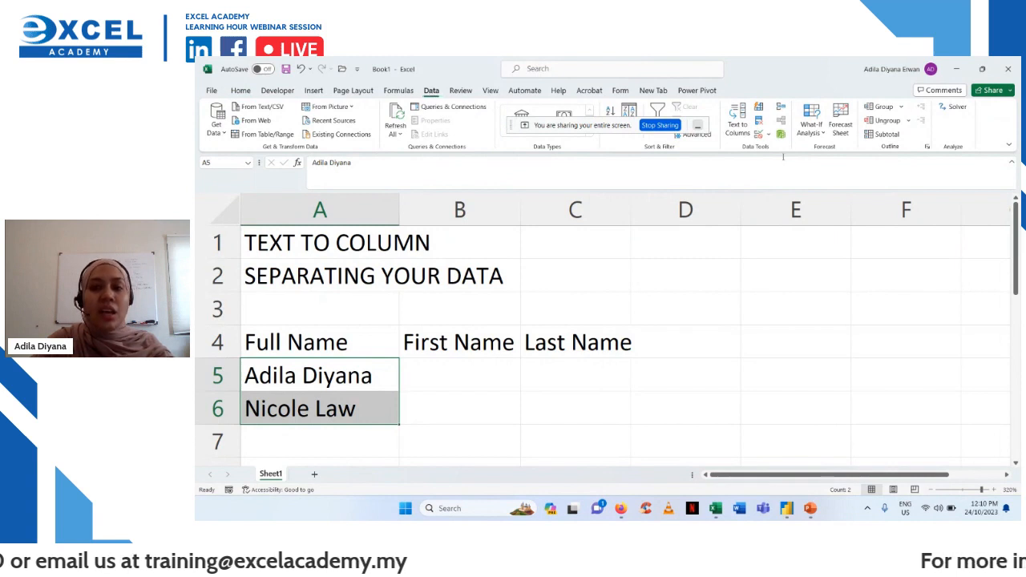
left_click(738, 128)
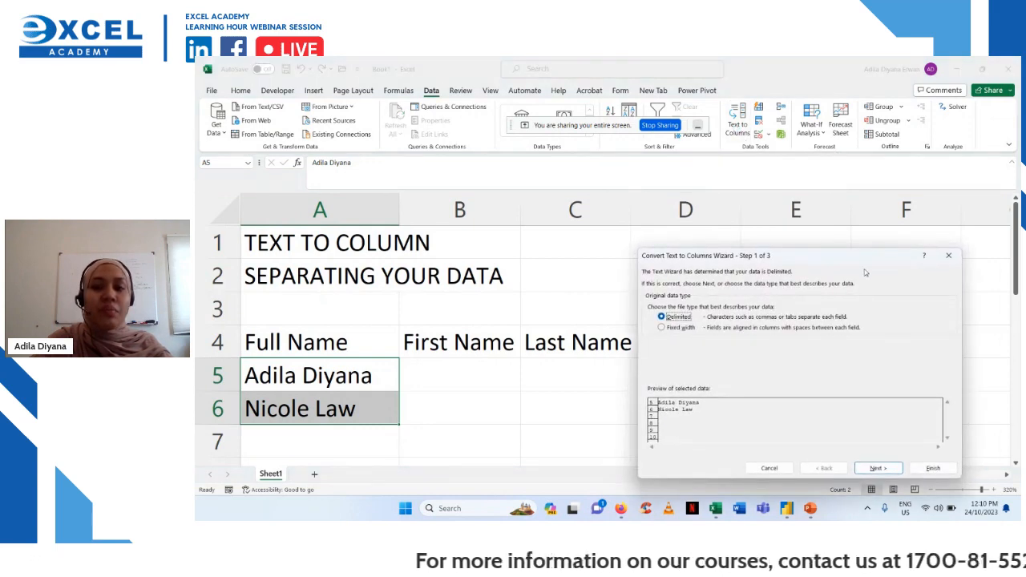
left_click_drag(864, 257, 744, 171)
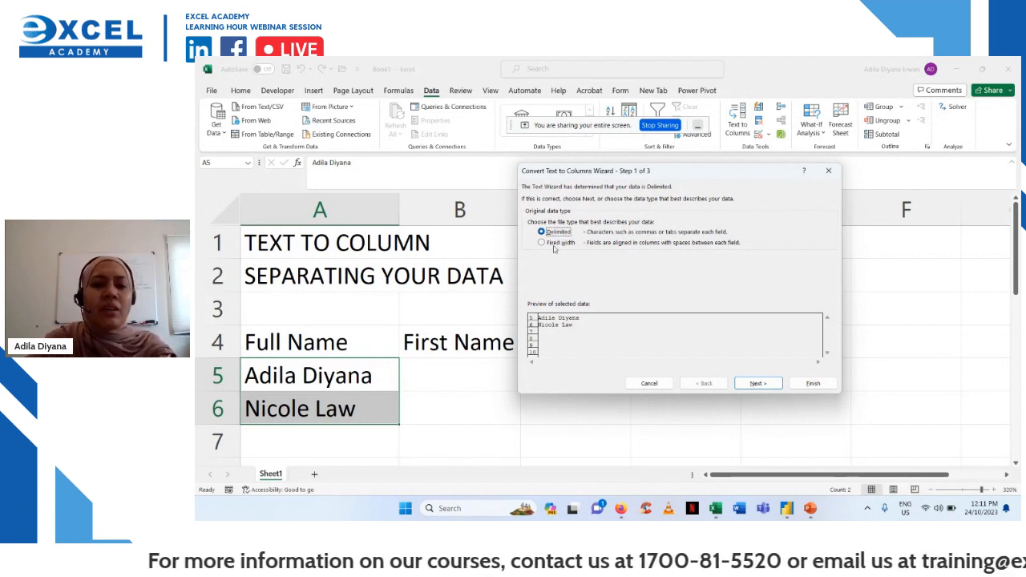
left_click(555, 243)
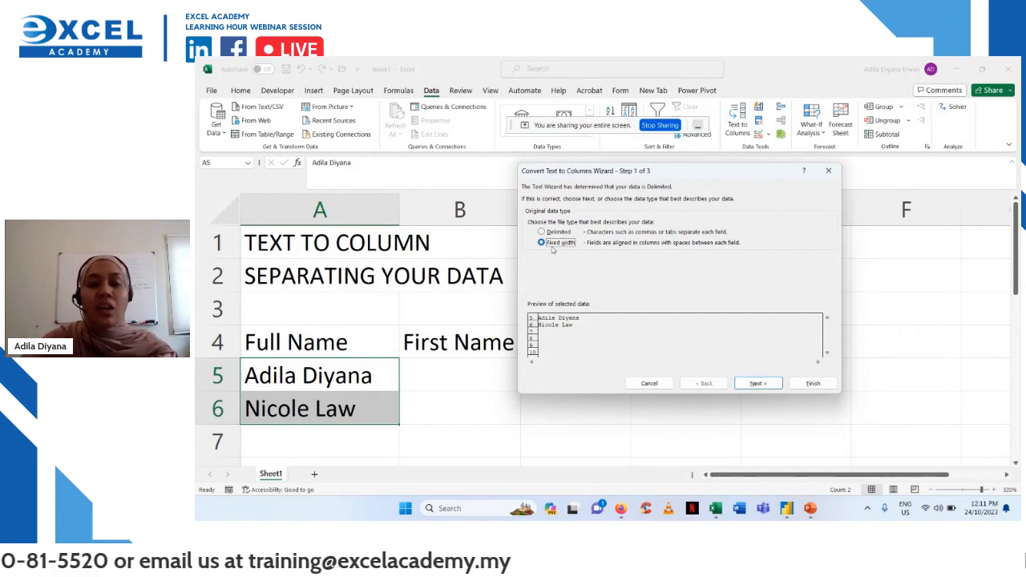
key("Escape")
- Add the heading Employee ID in cell A8 and enter a sample employee ID below it in A9
scroll(526, 328, "down", 2)
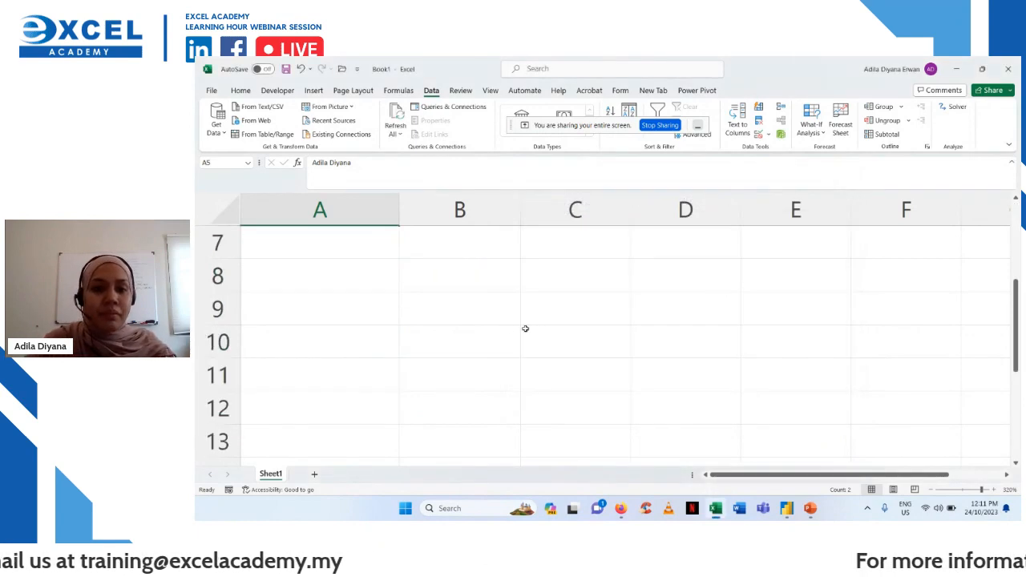
scroll(458, 364, "up", 1)
left_click(355, 367)
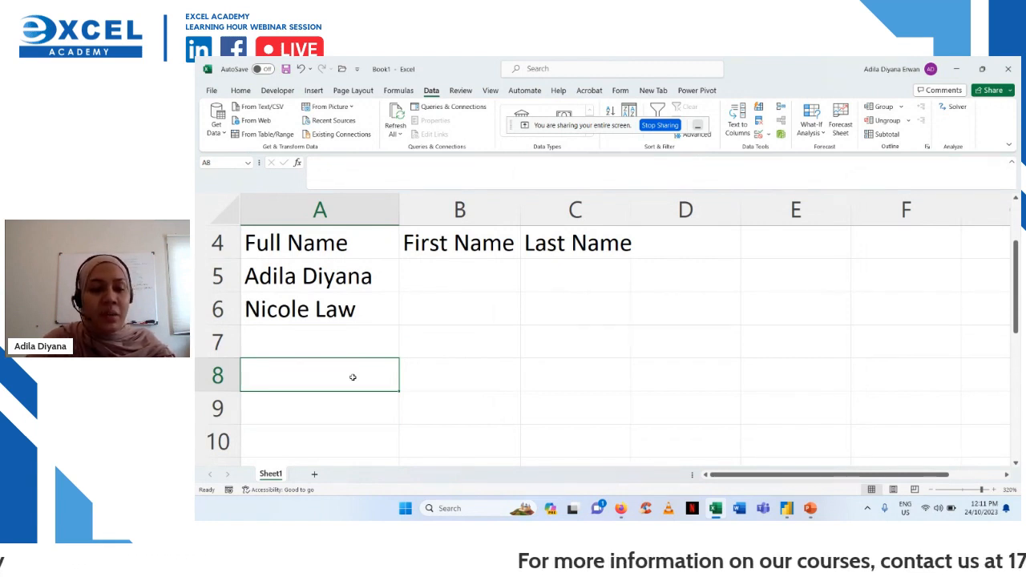
type("Employ")
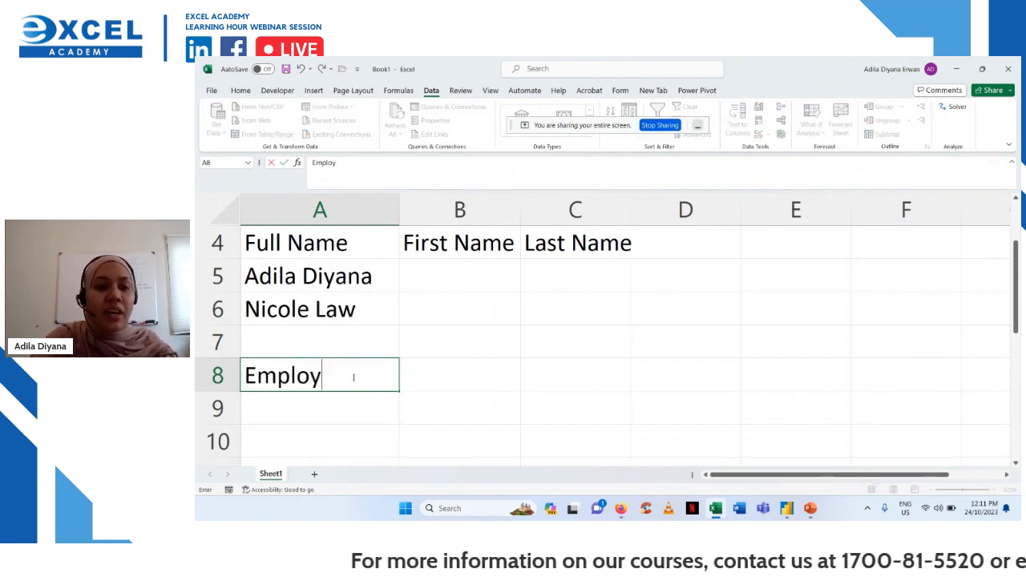
type("ee ID")
key("Return")
type("A")
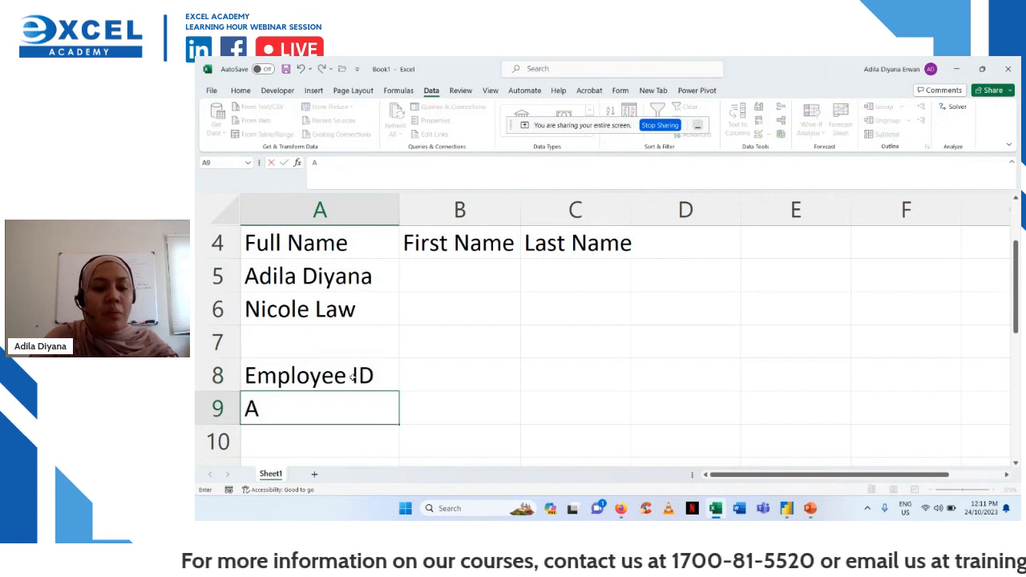
type("BC123456")
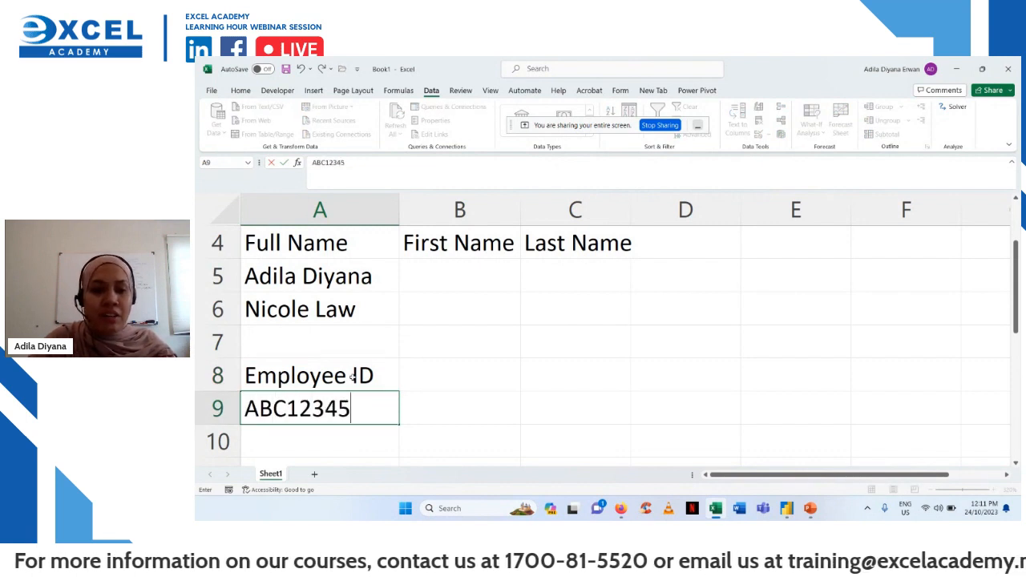
- Add the headings Alphabet in cell B8 and Numbers in cell C8 beside the Employee ID heading
left_click(472, 372)
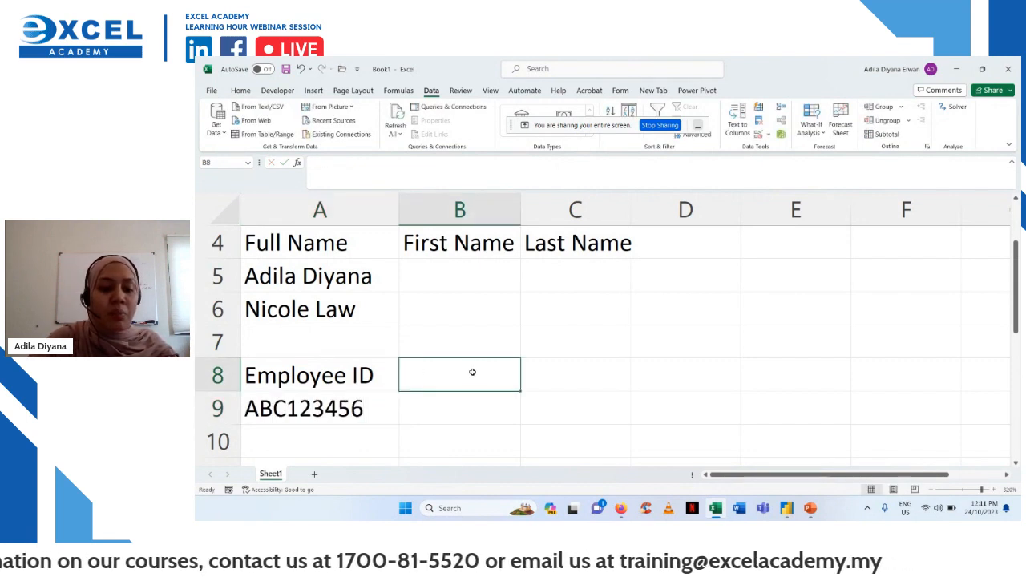
type("Alphabet")
key("Tab")
type("Numbers")
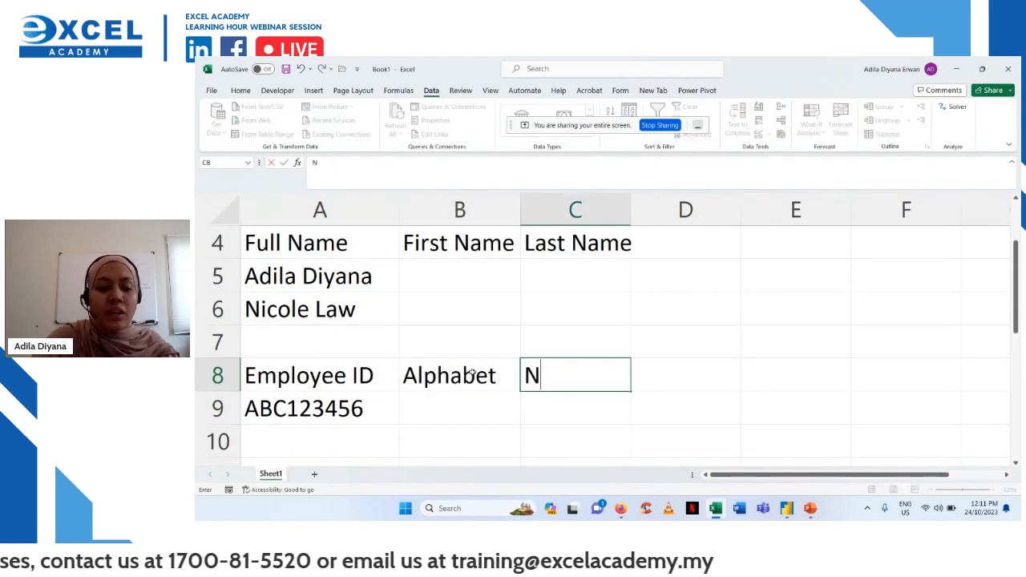
left_click(452, 435)
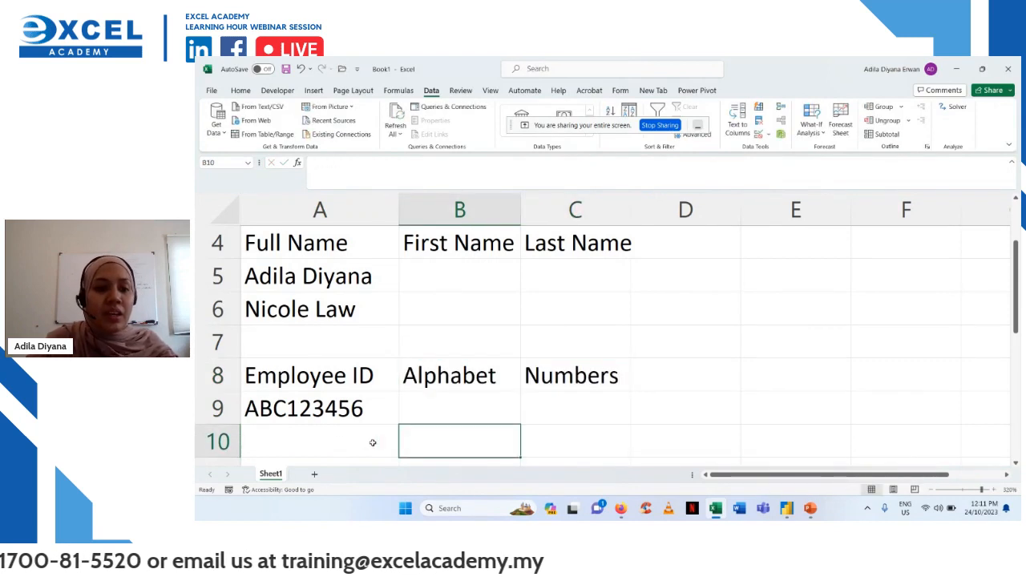
left_click(282, 413)
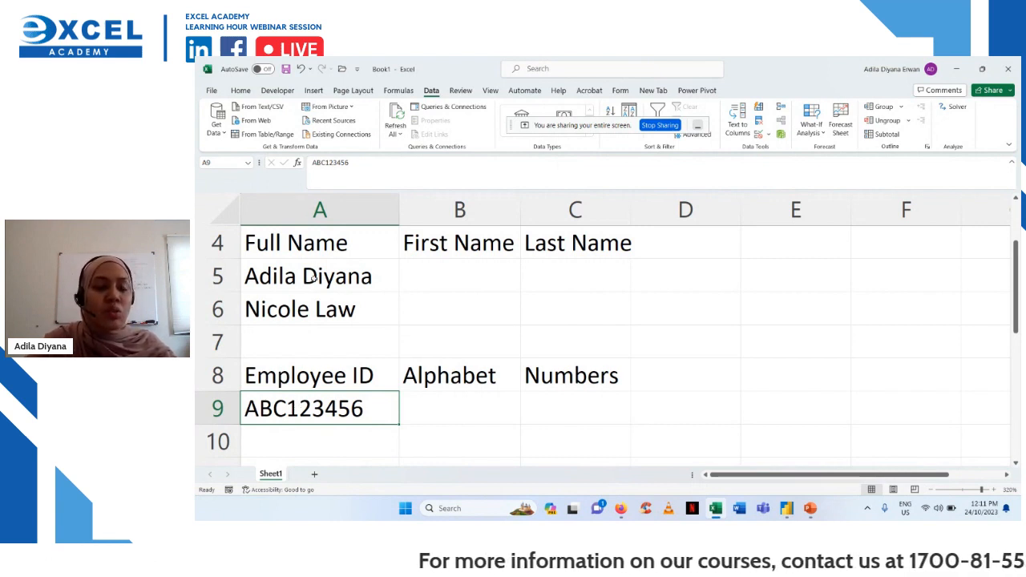
- Start Text to Columns on the full names in A5:A6 as Delimited data, with Space as the only delimiter
left_click_drag(313, 276, 315, 298)
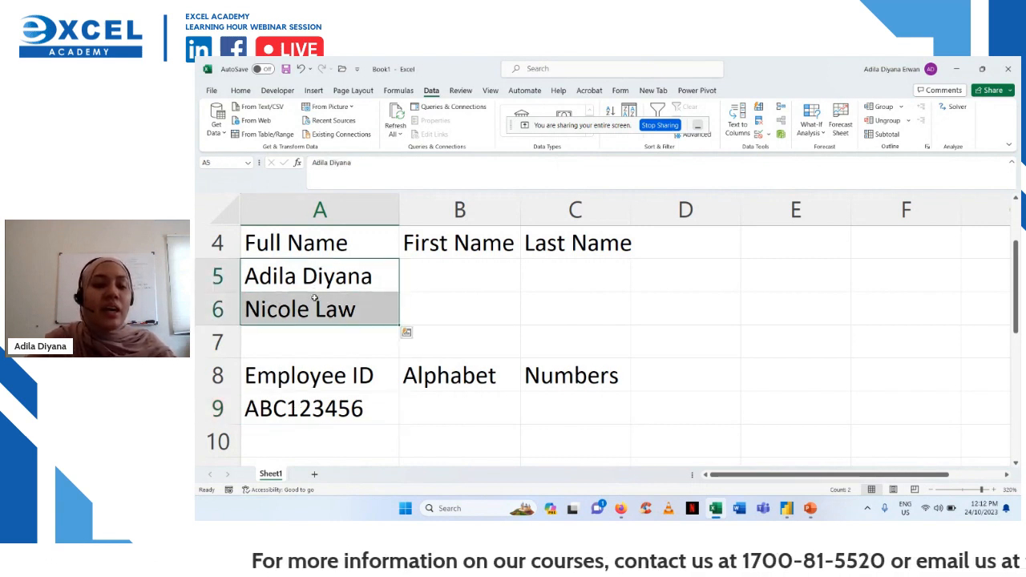
left_click(744, 131)
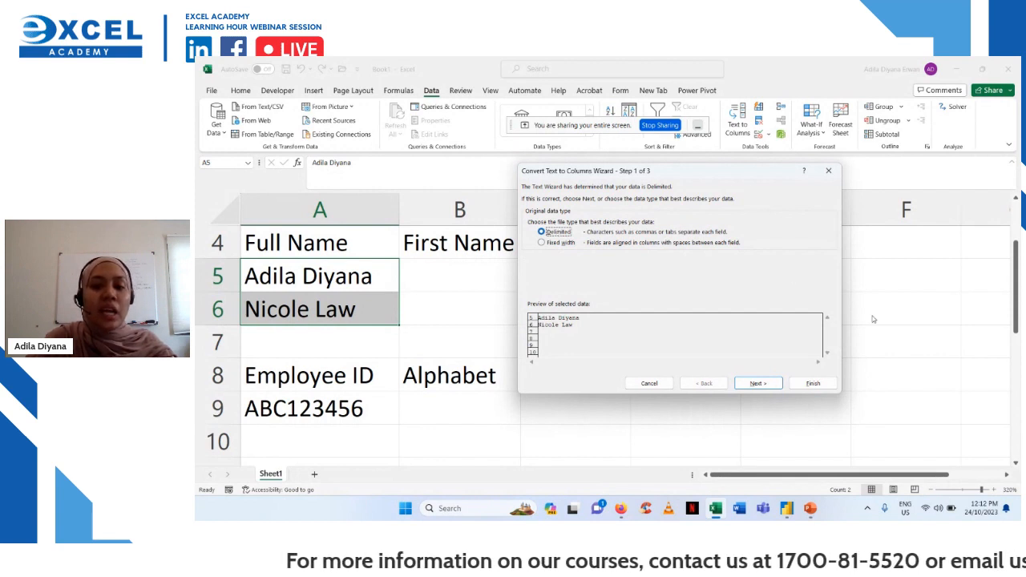
left_click(762, 384)
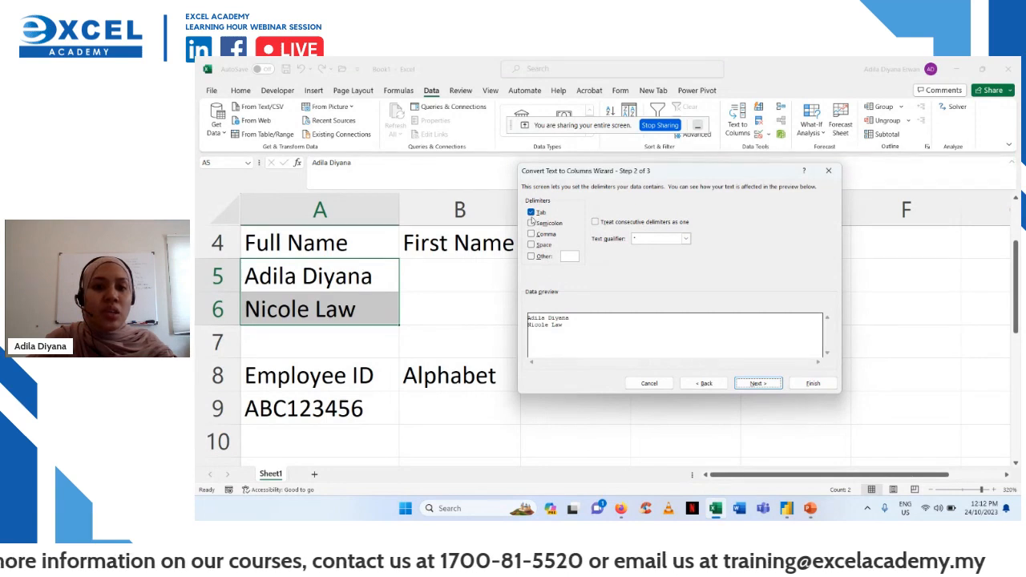
left_click(532, 213)
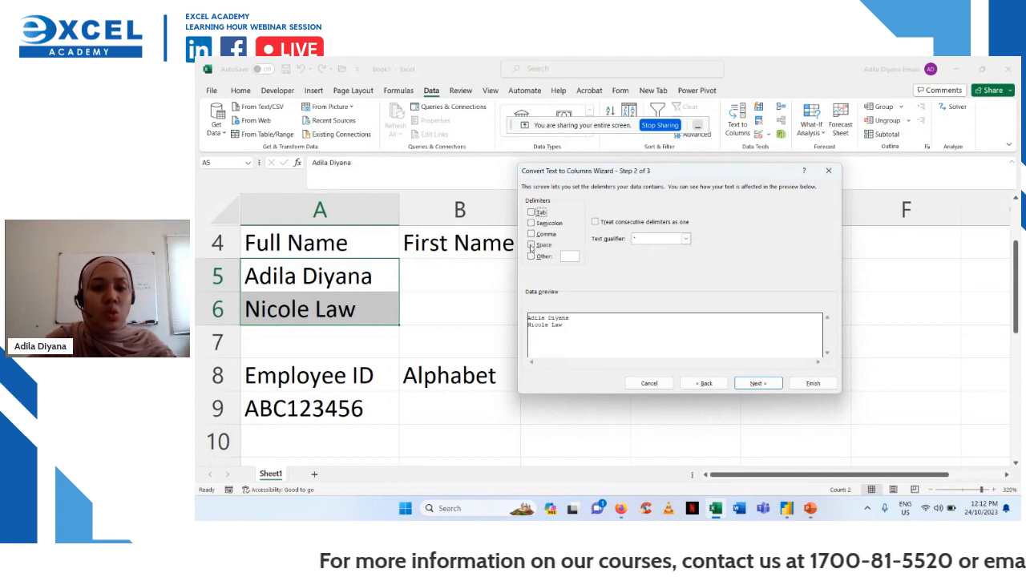
left_click(531, 245)
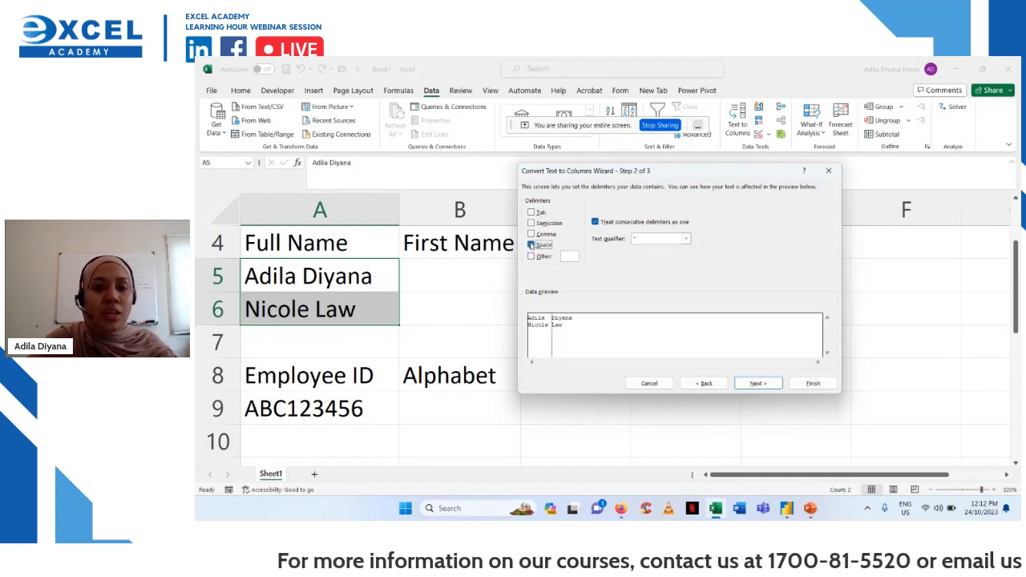
- Advance to the final Text to Columns stage, clear its destination, and move the wizard clear of the First Name and Last Name columns
left_click(754, 382)
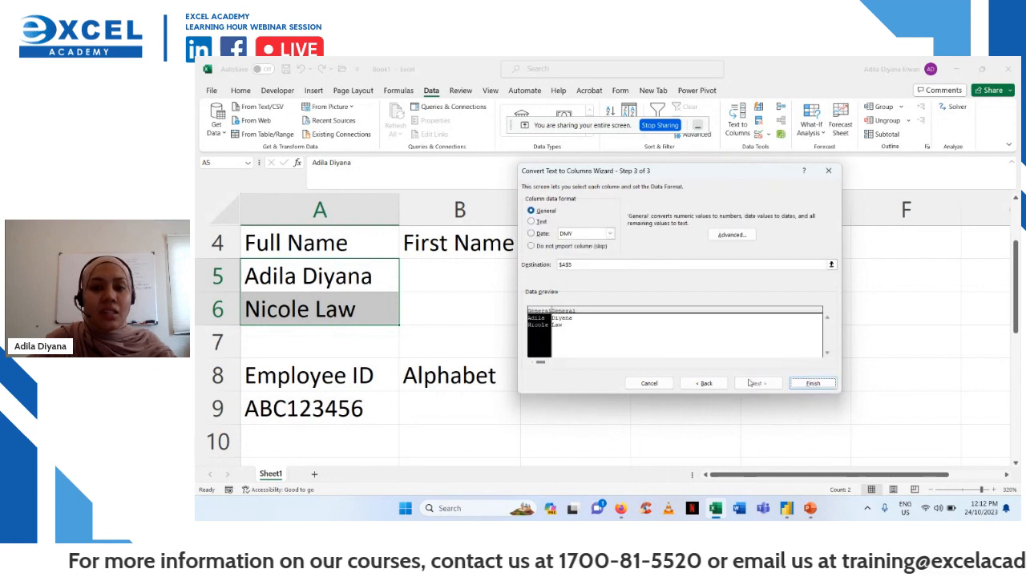
left_click(575, 267)
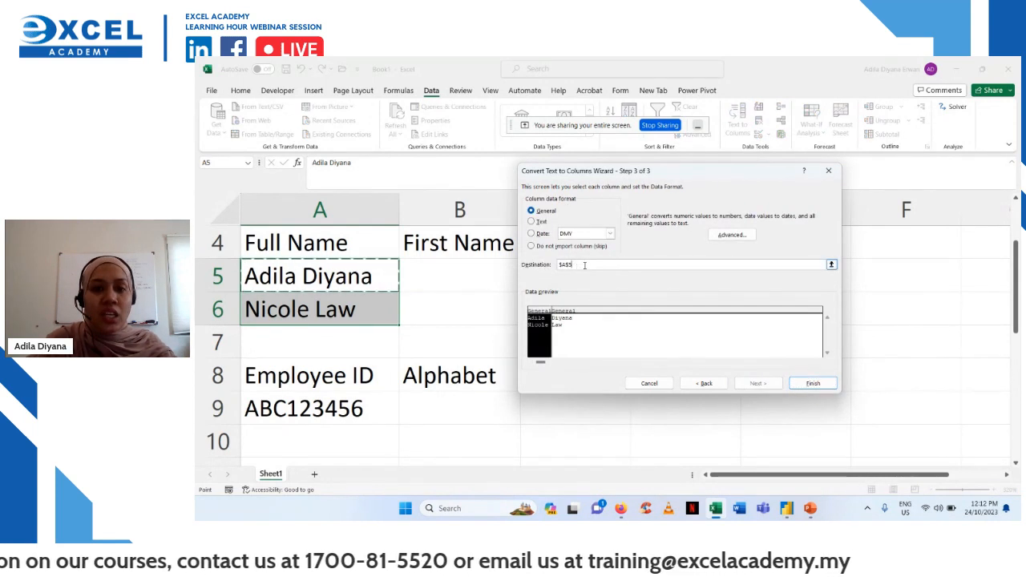
key("BackSpace")
key("BackSpace")
key("BackSpace")
key("BackSpace")
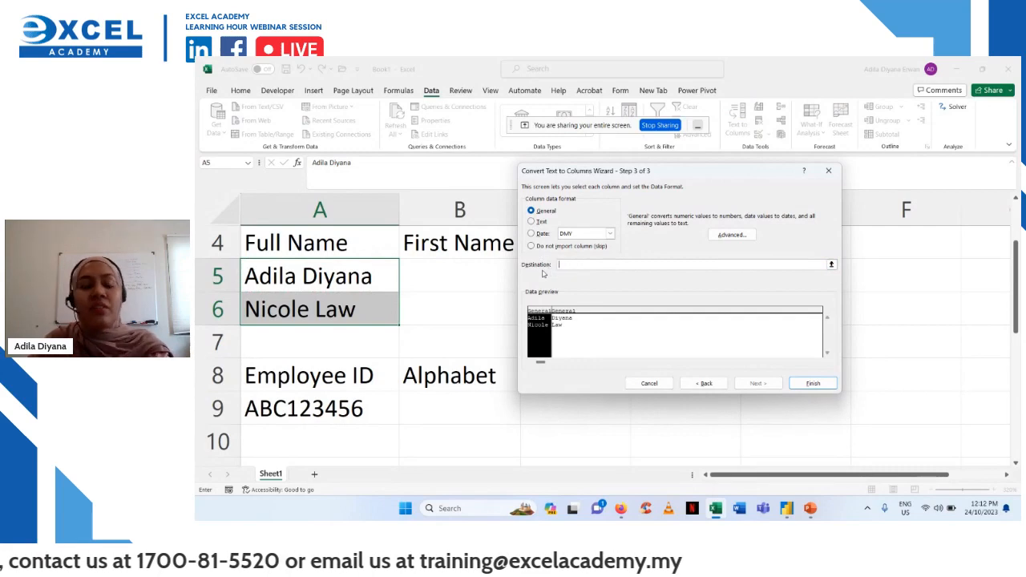
left_click_drag(691, 173, 847, 208)
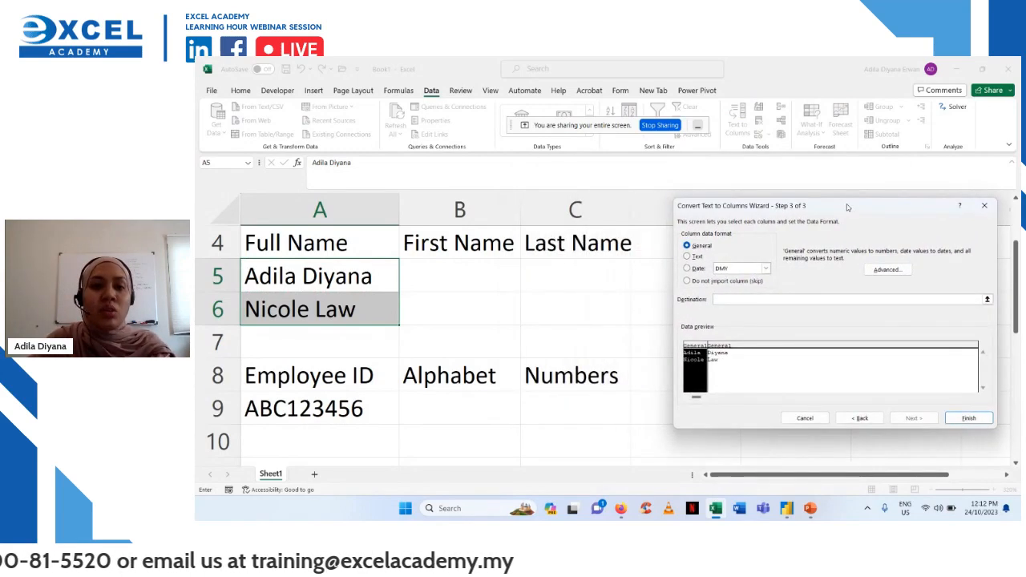
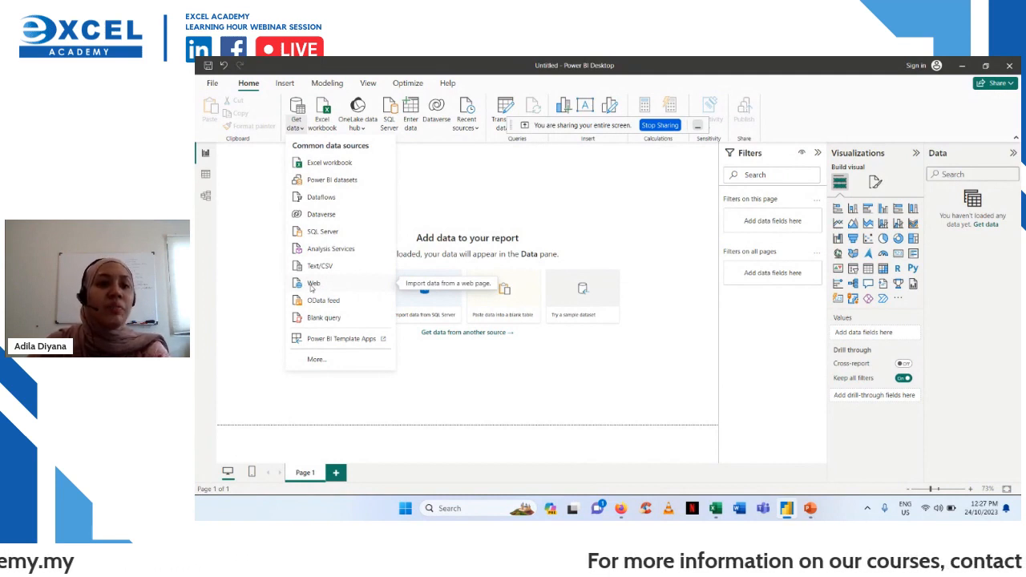
- In Power BI Desktop, examine the full list of available data source connectors and close it without connecting
left_click(316, 360)
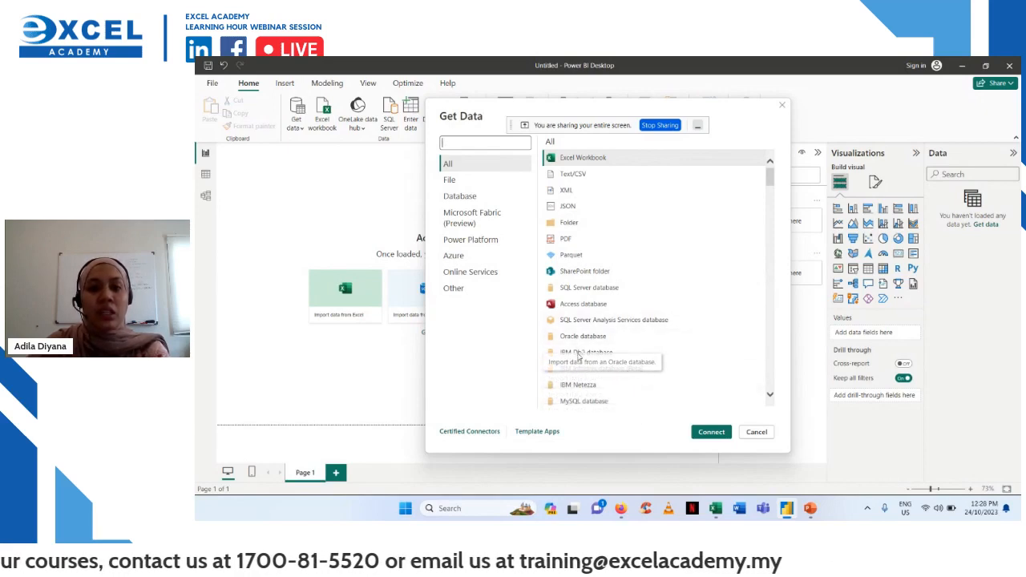
scroll(579, 383, "down", 3)
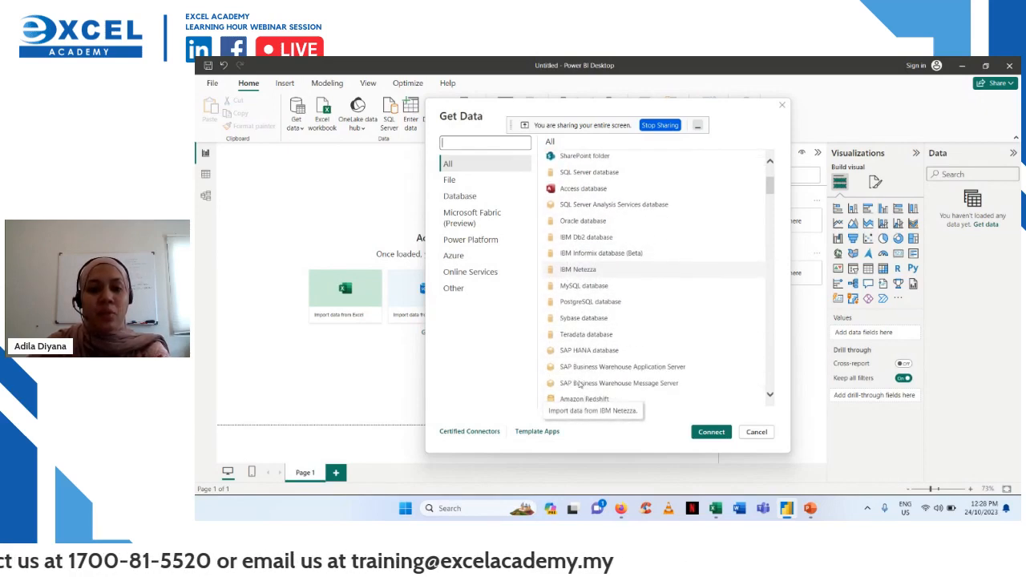
scroll(579, 384, "down", 2)
scroll(579, 379, "down", 4)
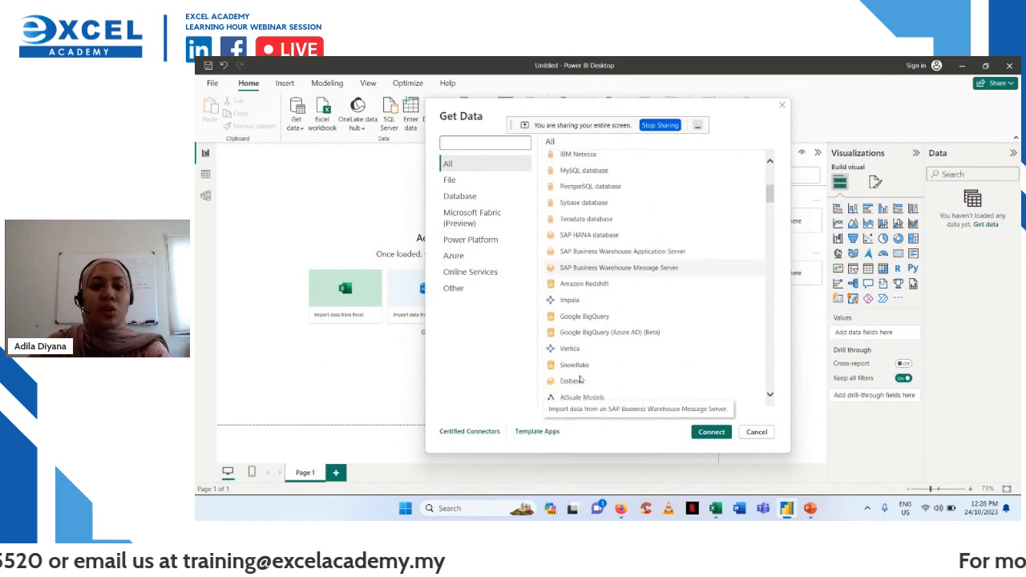
scroll(580, 379, "down", 10)
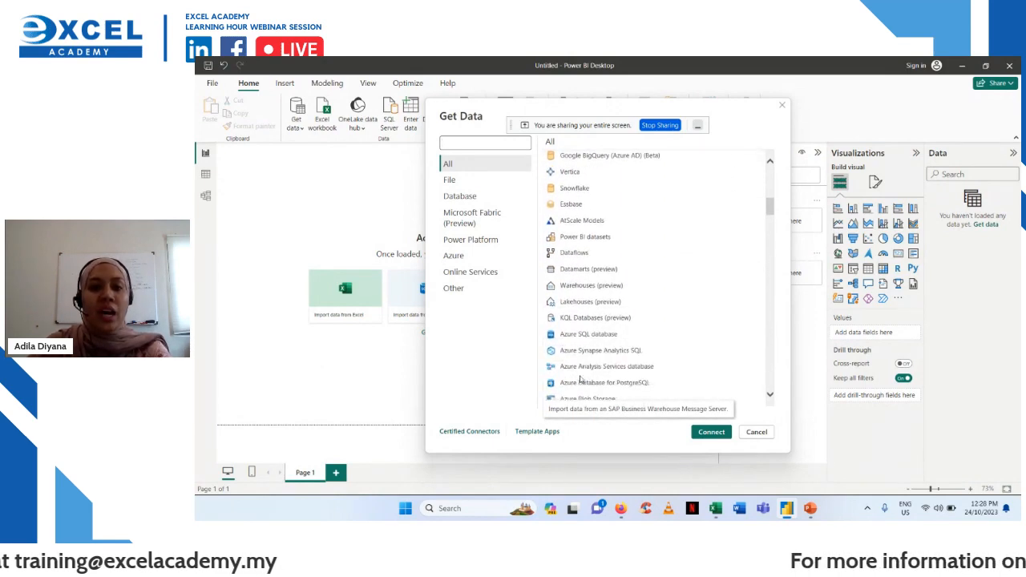
scroll(580, 379, "down", 2)
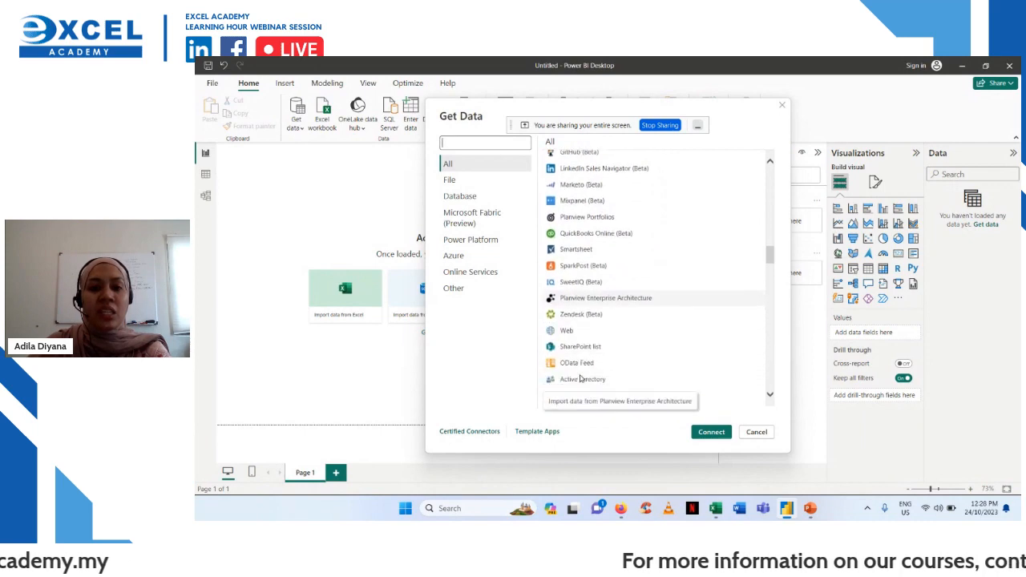
scroll(580, 379, "down", 10)
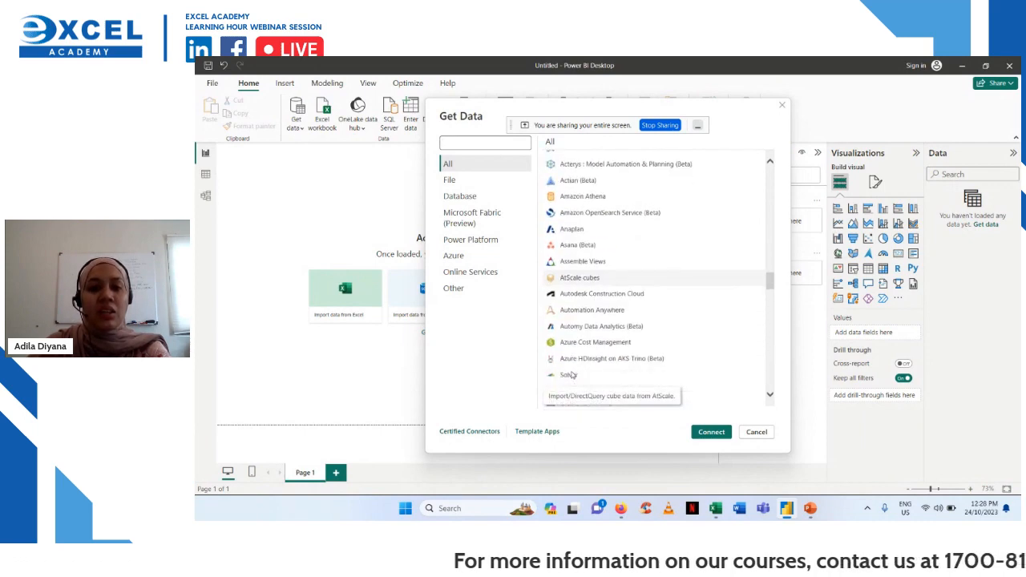
scroll(572, 375, "down", 8)
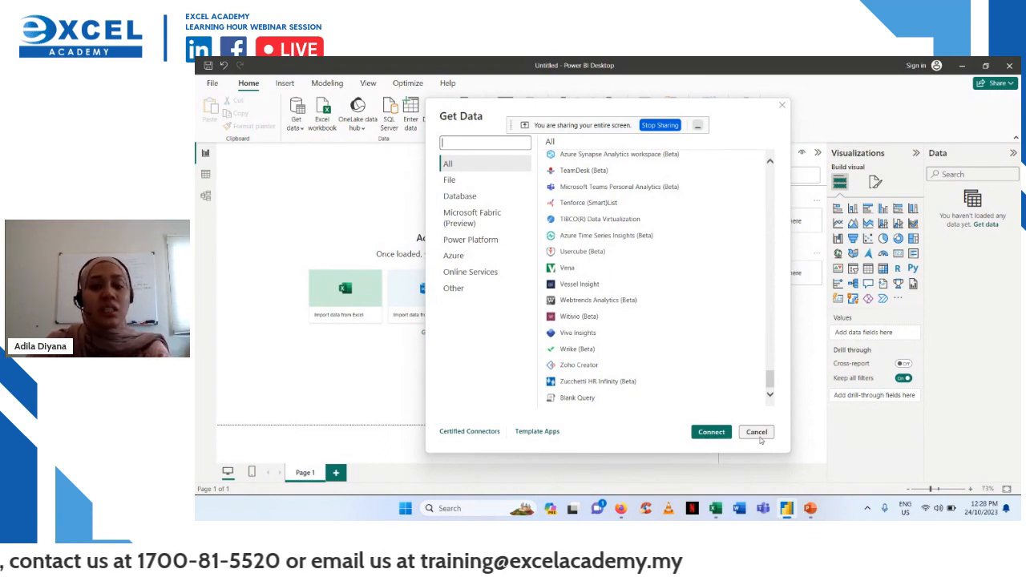
left_click(785, 104)
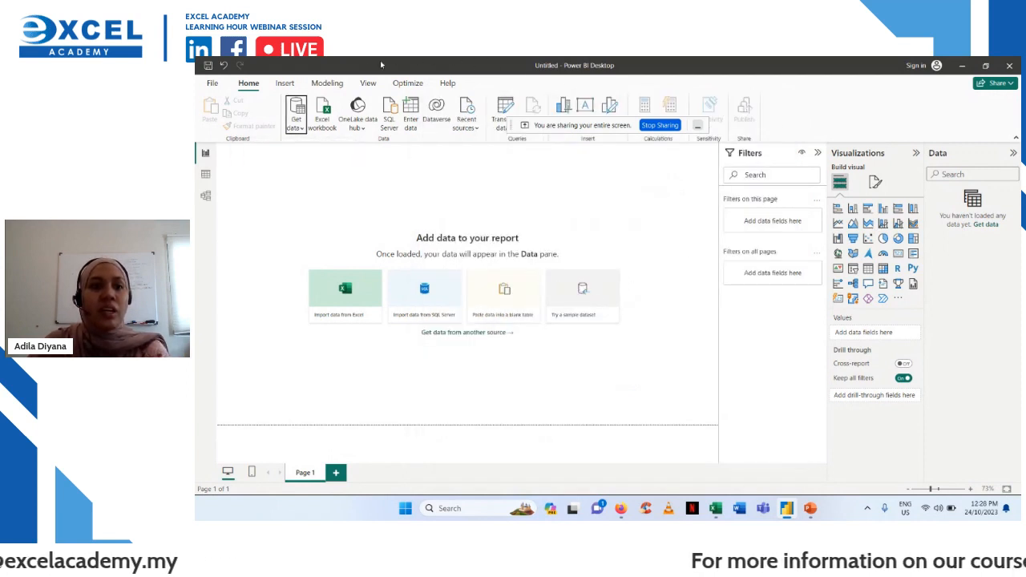
- Connect to the Excel workbook Query Editor as a data source
left_click(301, 129)
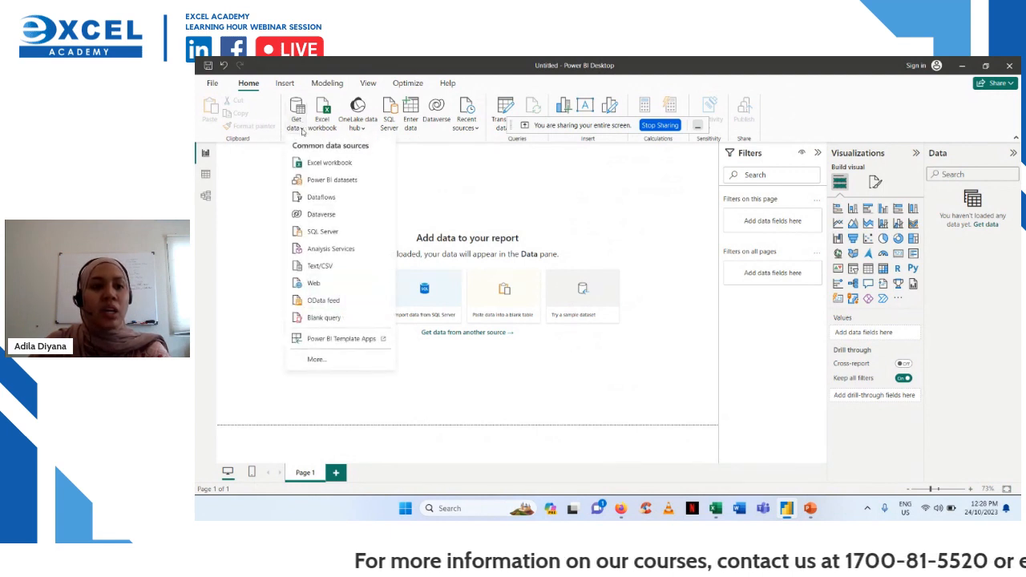
left_click(318, 165)
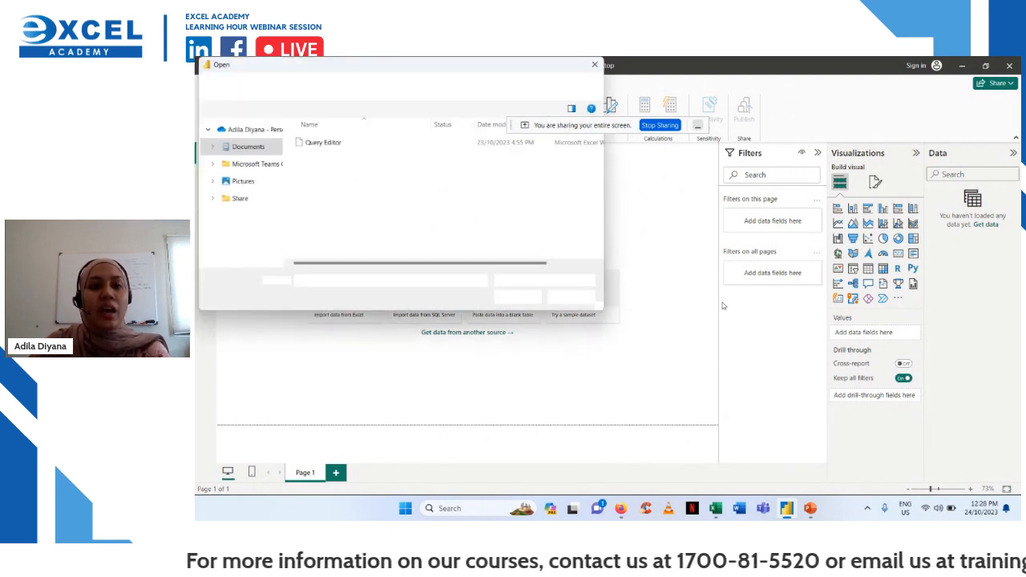
left_click(345, 144)
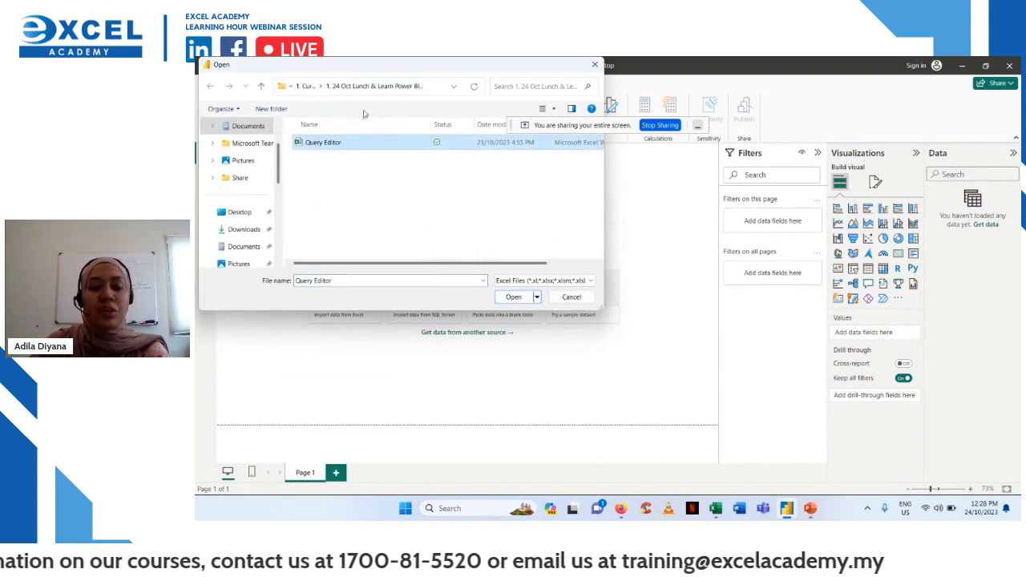
left_click(514, 298)
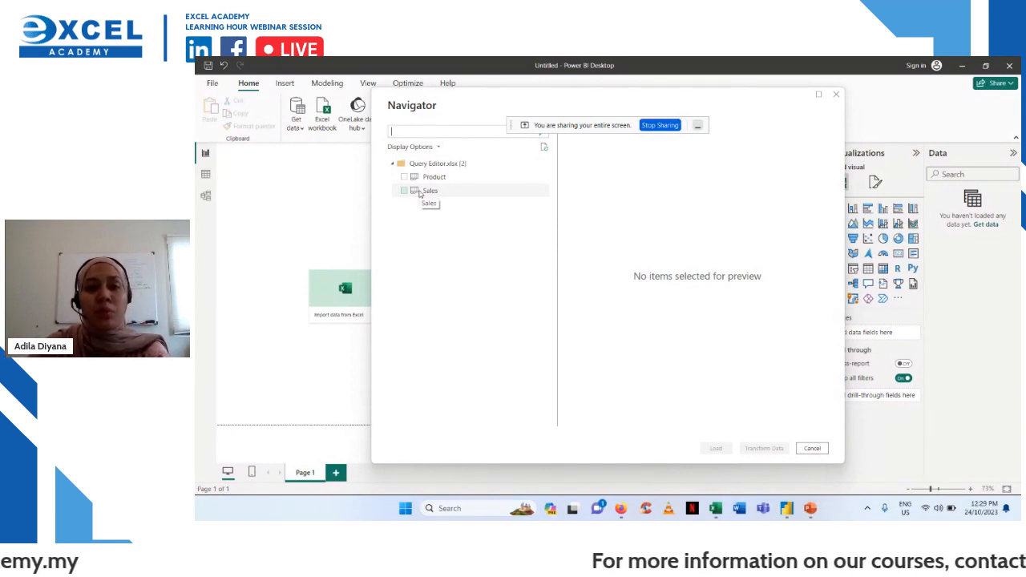
- Select both the Product and Sales tables of the workbook for import
left_click(408, 181)
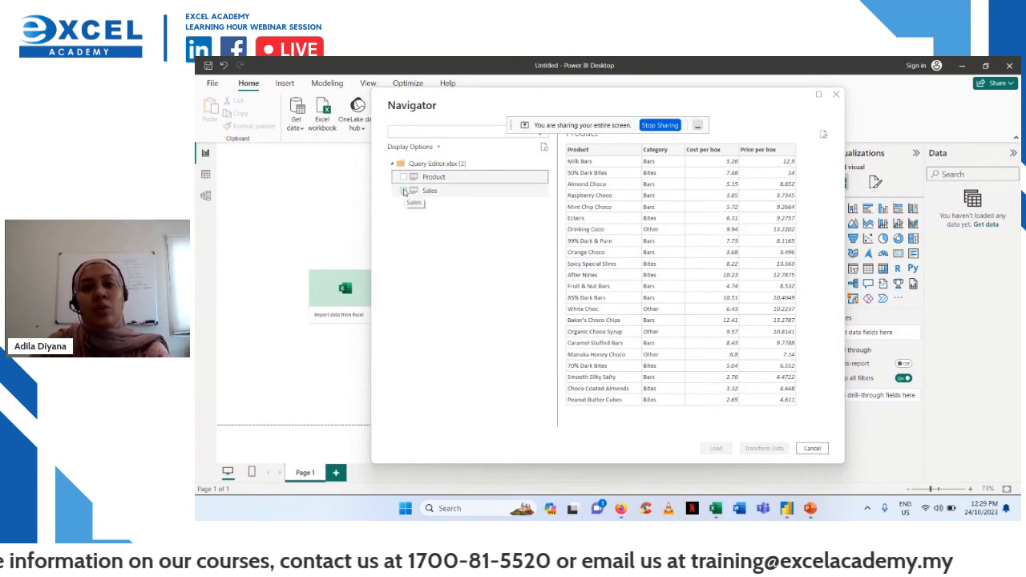
left_click(404, 177)
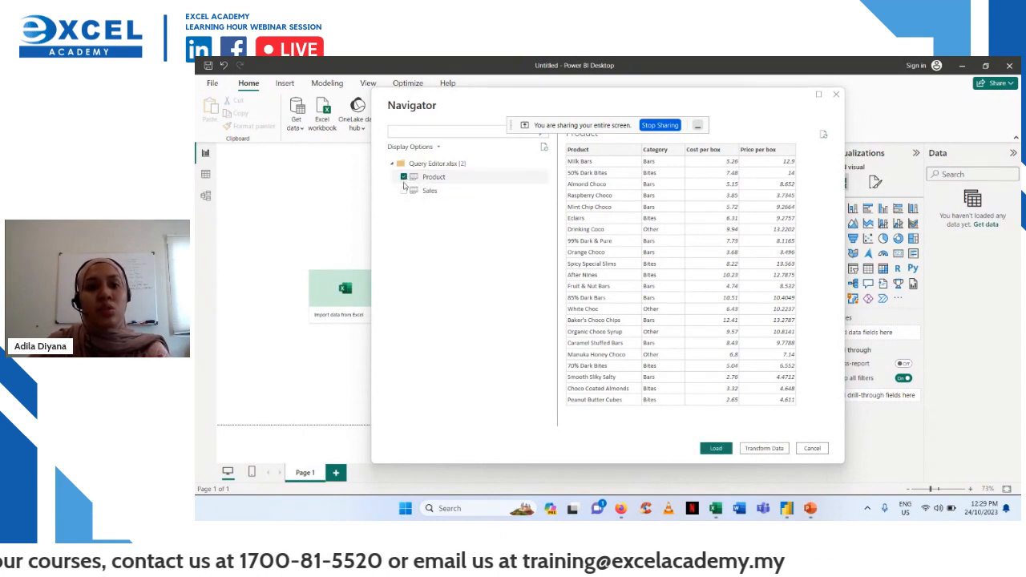
left_click(404, 191)
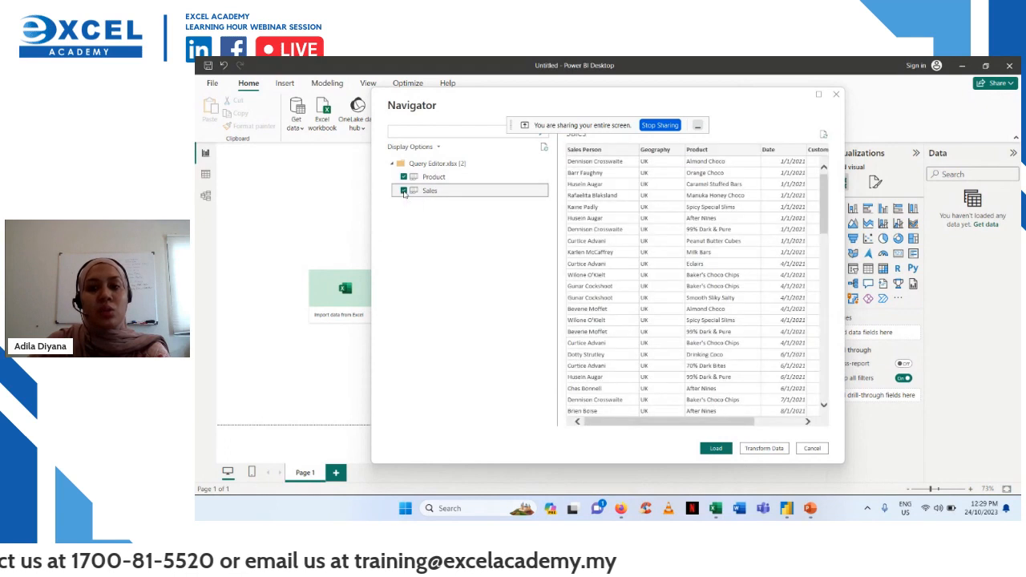
- Preview the rows and columns of the Product and Sales tables and choose to transform the data instead of loading it directly
left_click_drag(662, 425, 615, 402)
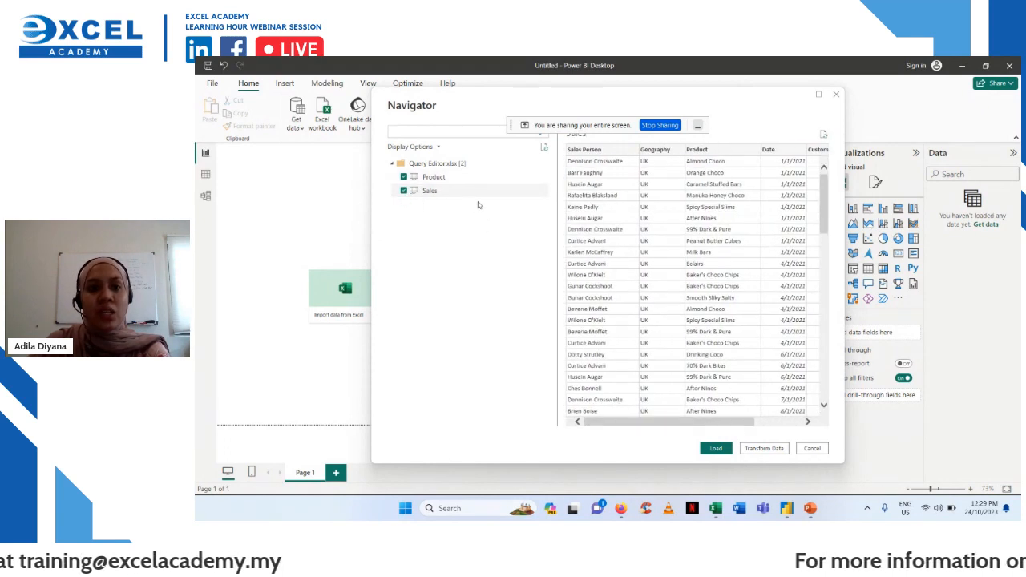
left_click(485, 177)
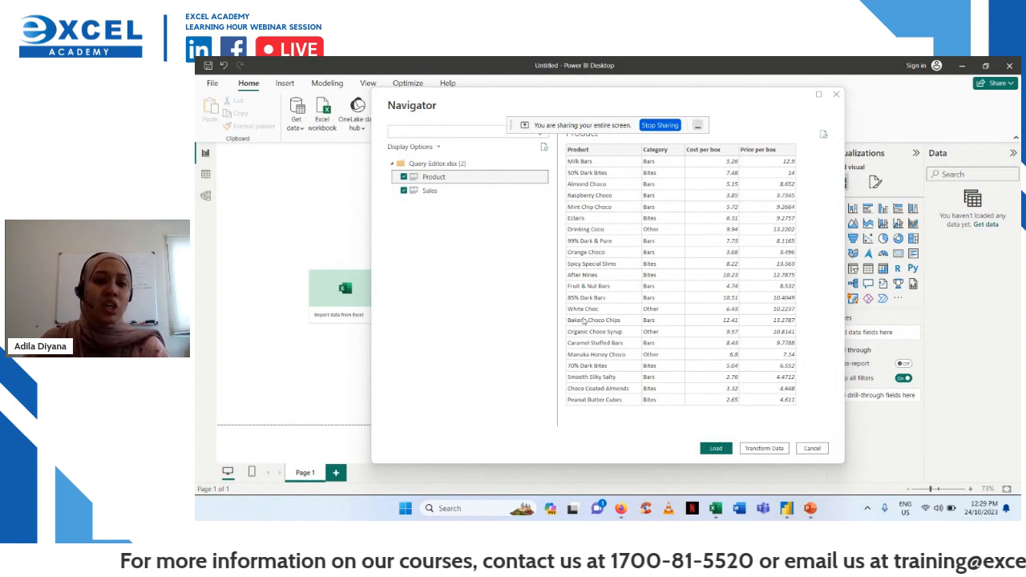
left_click(438, 193)
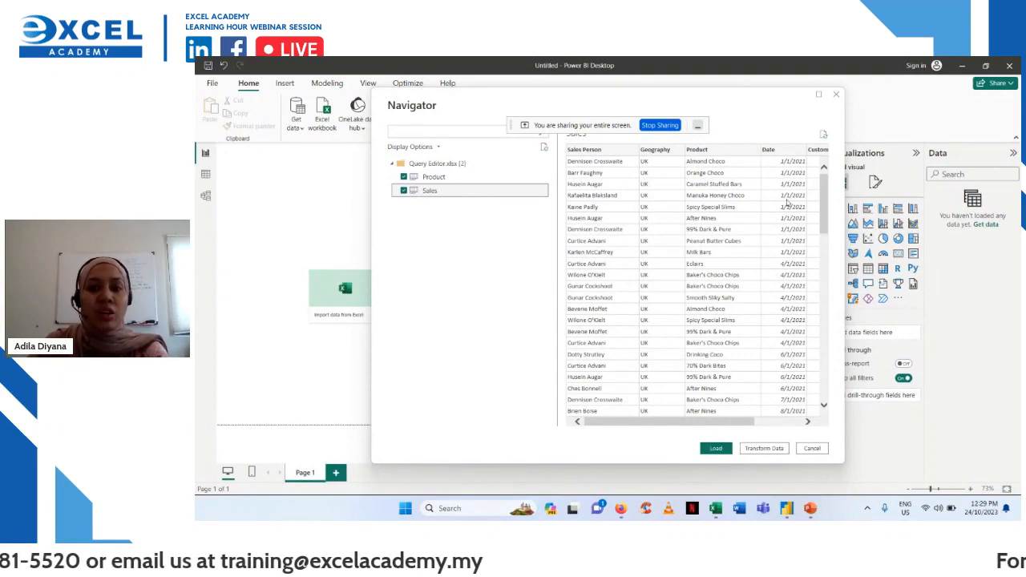
left_click_drag(824, 204, 816, 166)
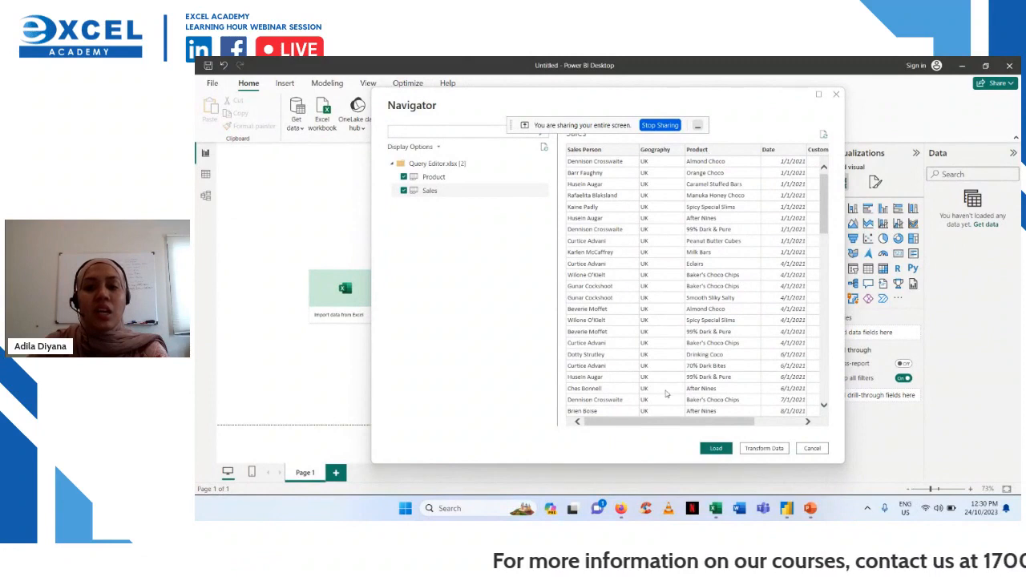
left_click_drag(665, 423, 739, 415)
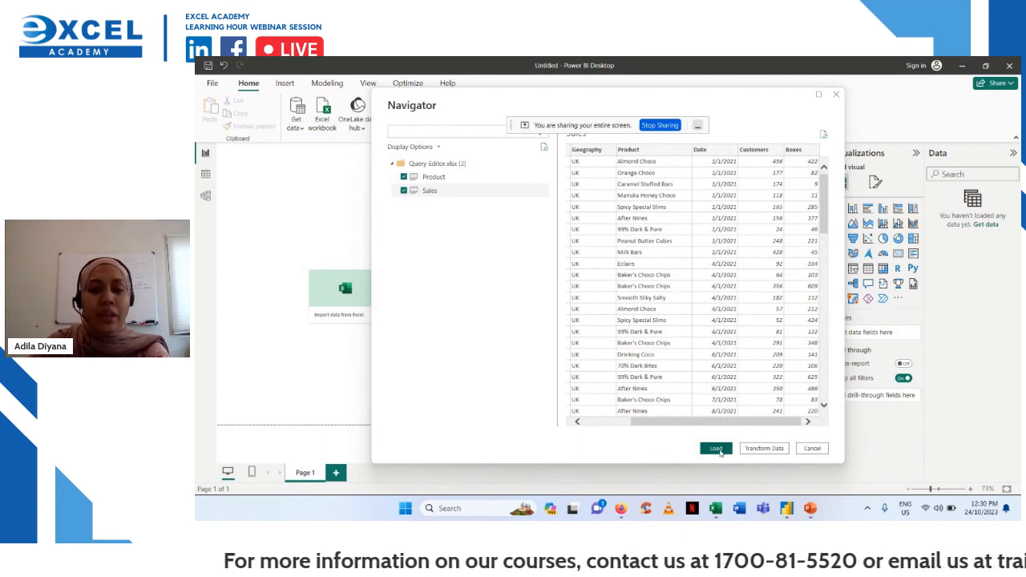
left_click(762, 449)
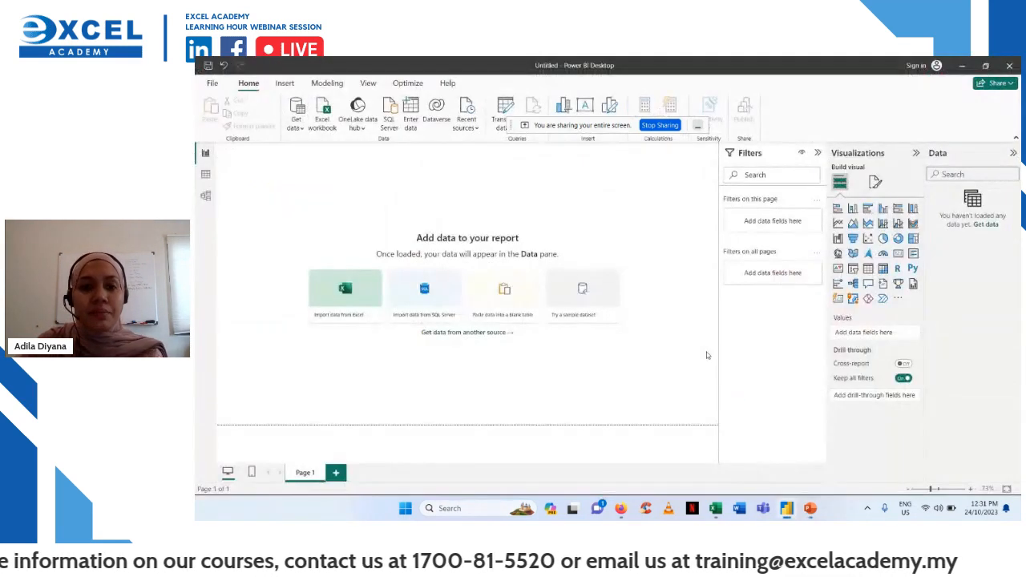
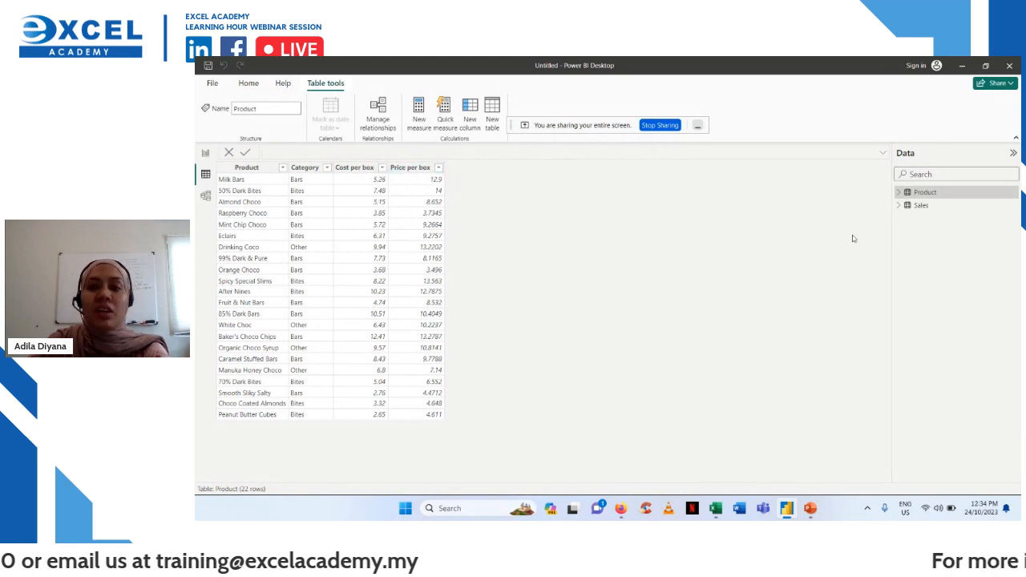
- Display the Sales table's data, and in the model diagram enlarge the Product table and place it below and to the right of Sales
left_click(964, 207)
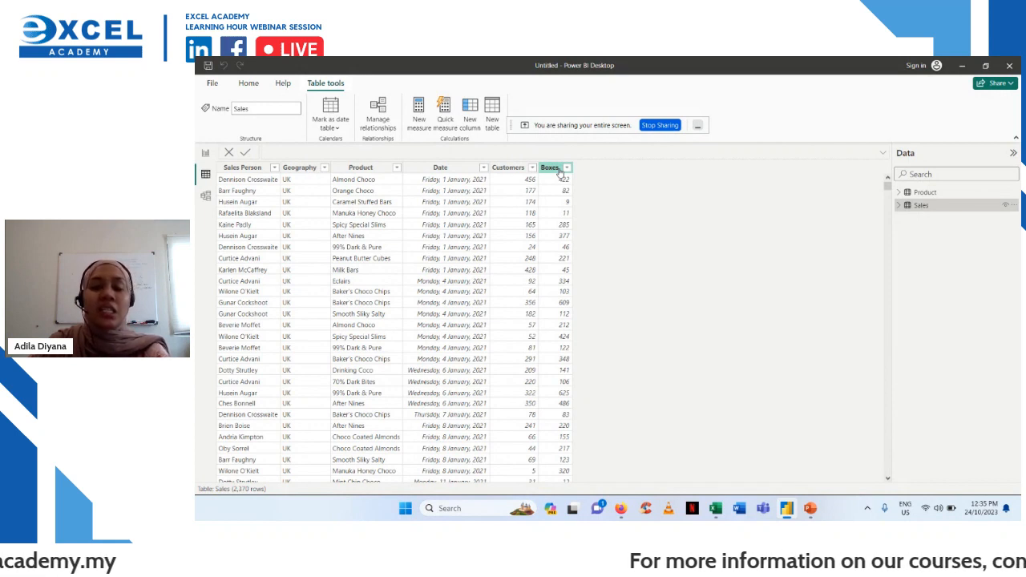
left_click(206, 197)
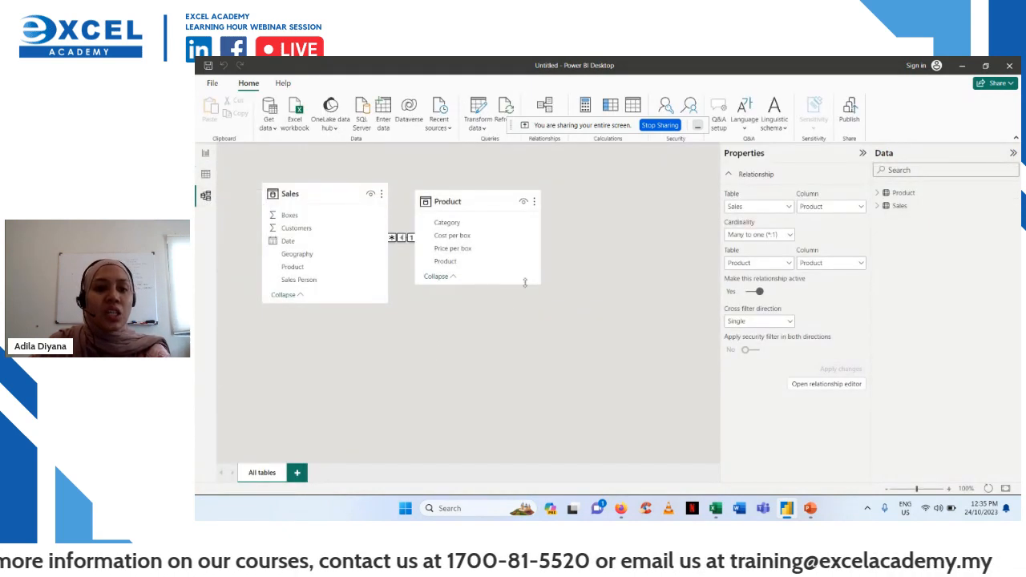
left_click_drag(541, 255, 568, 255)
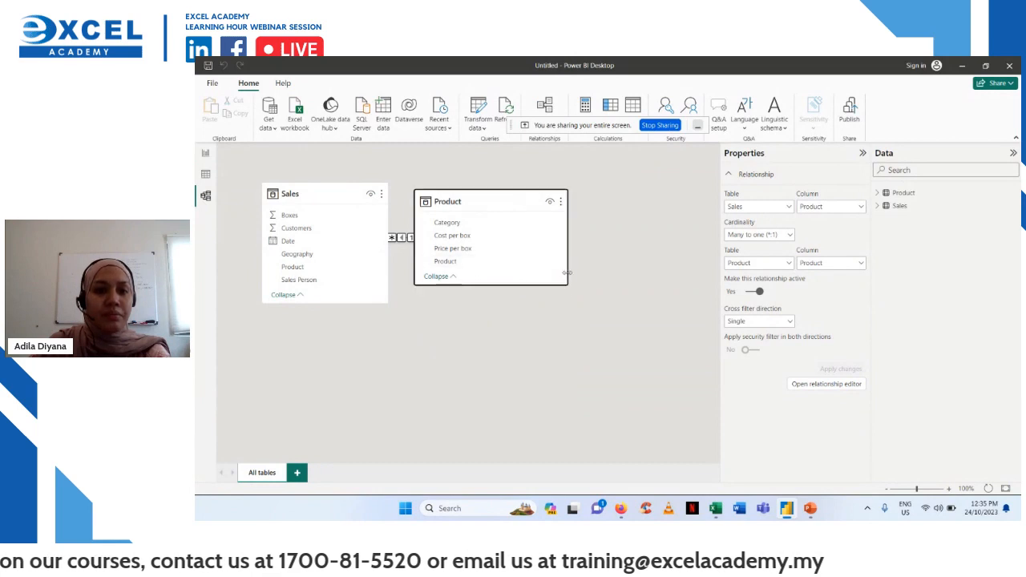
left_click_drag(499, 190, 591, 304)
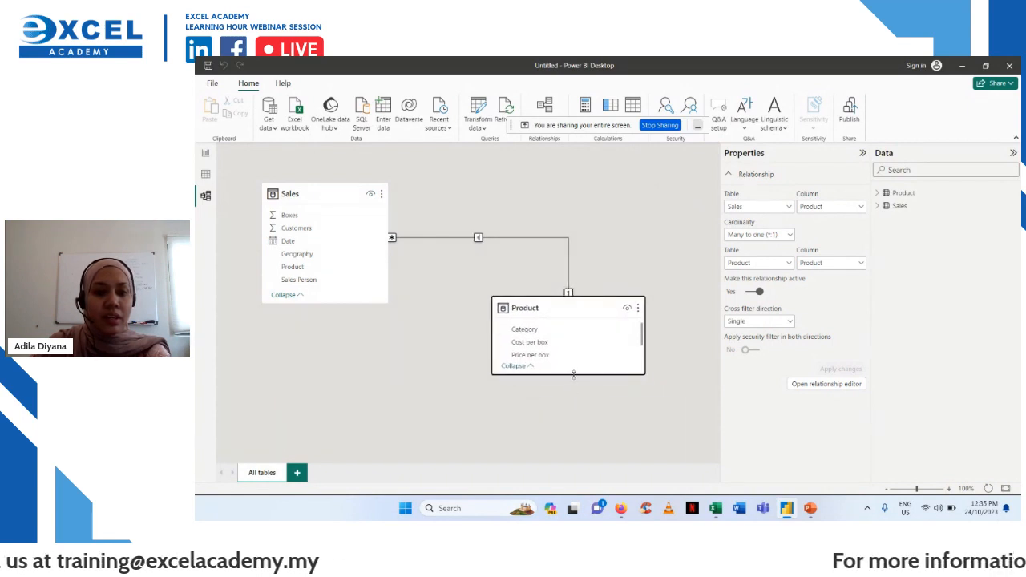
left_click_drag(631, 374, 630, 463)
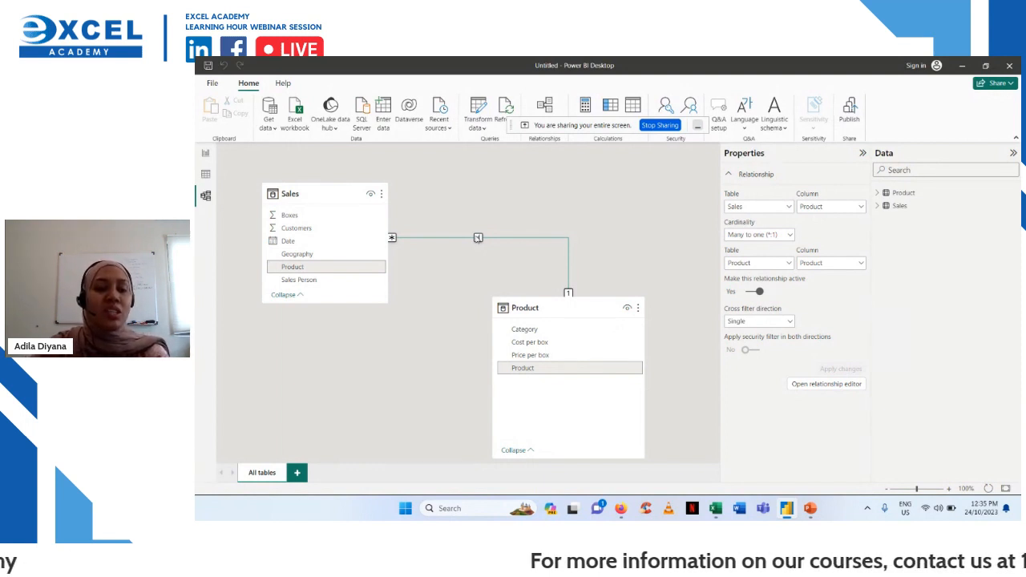
- Inspect the relationship line between the Sales and Product tables and return to the Sales table's data
left_click(217, 211)
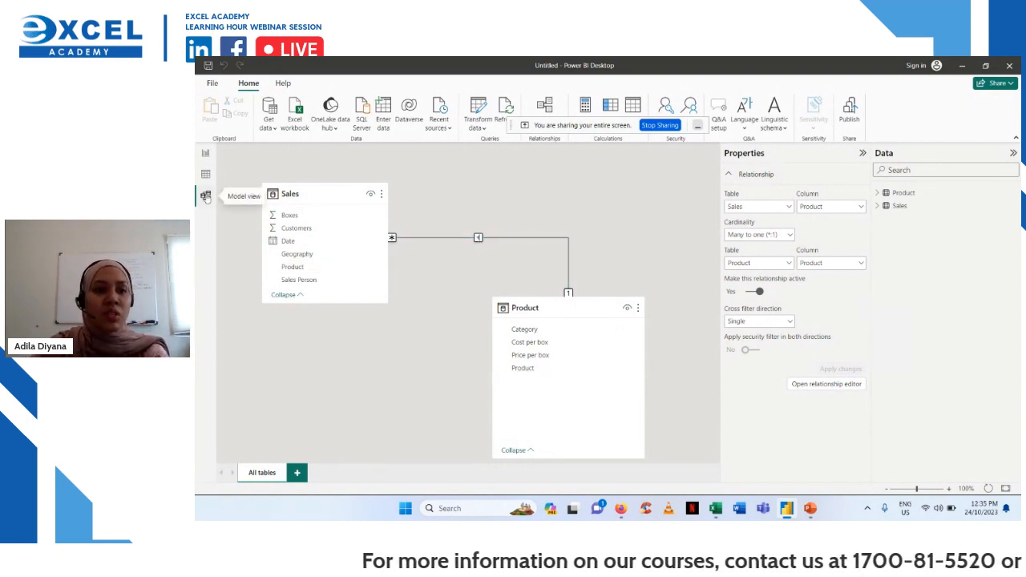
left_click(491, 238)
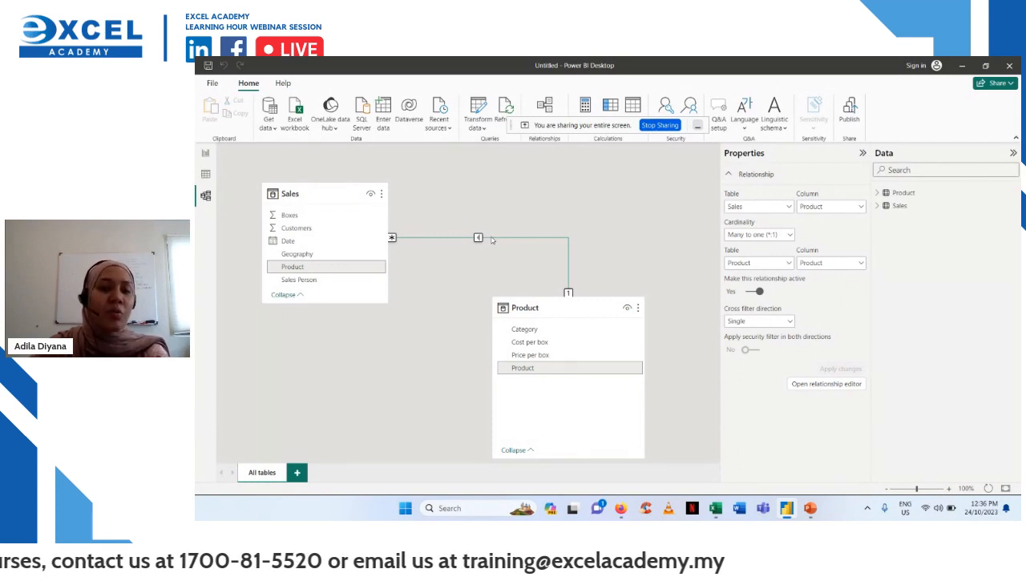
left_click(205, 171)
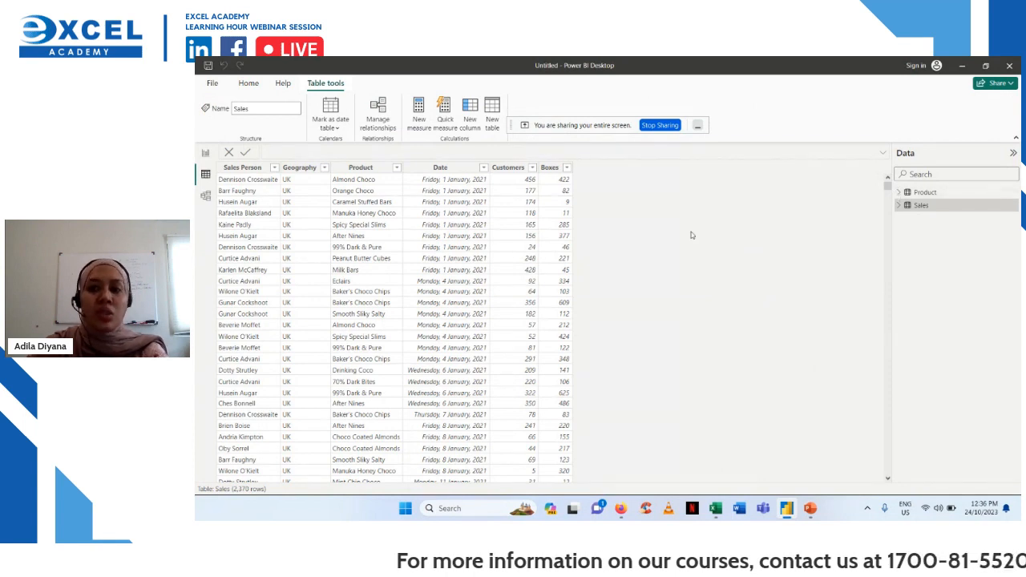
- Review the data of the Product and Sales tables and return to the report canvas
left_click(922, 194)
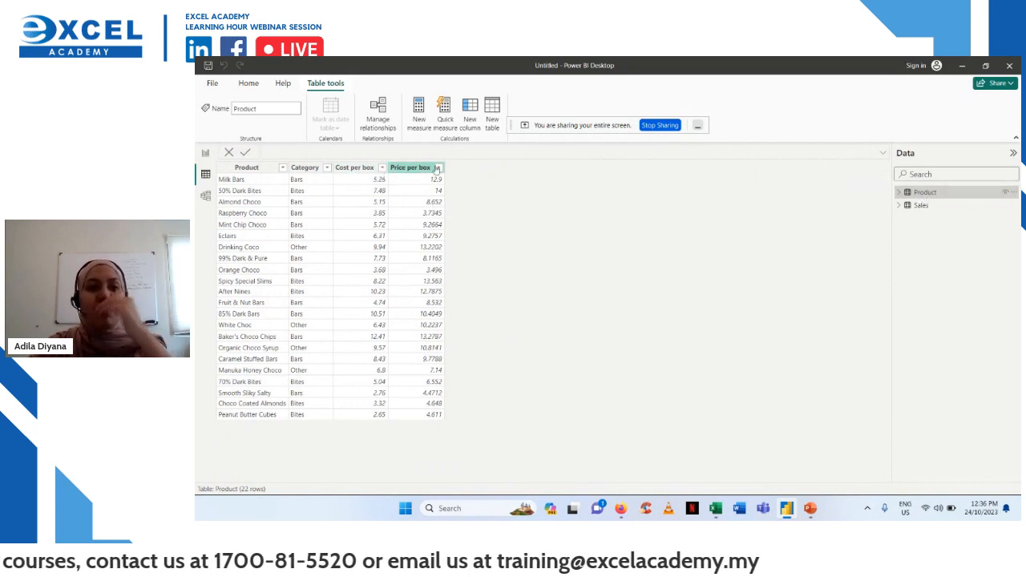
left_click(918, 205)
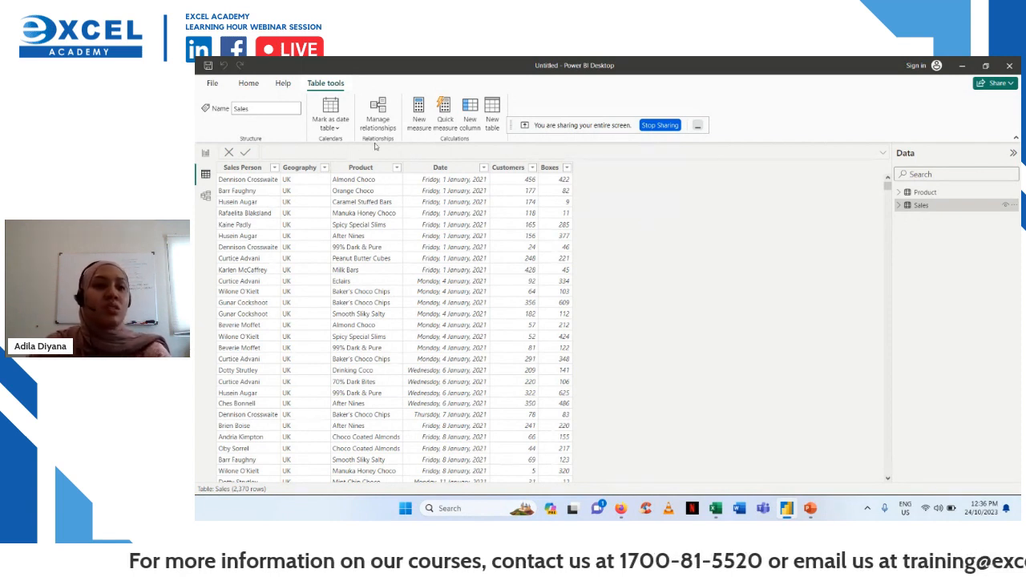
left_click(205, 152)
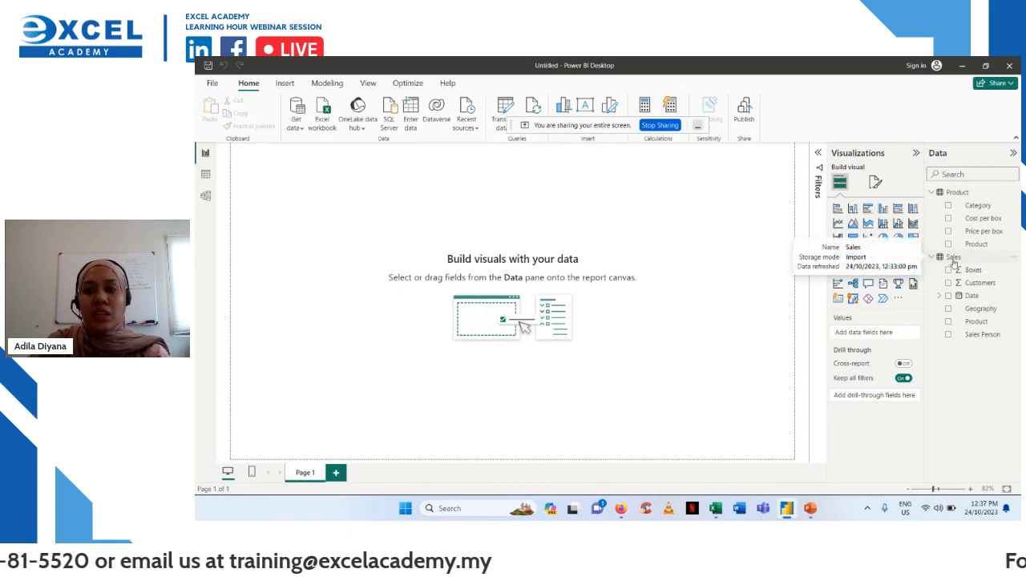
- Add a calculated column named Sales to the Sales table and start its formula with Sales[Boxes] and a multiplication sign
left_click(1017, 261)
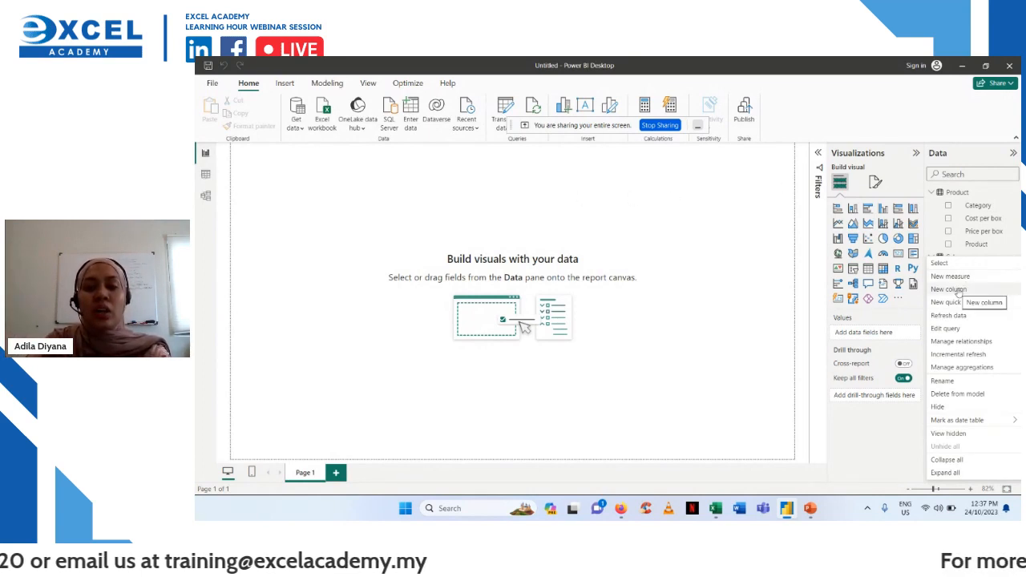
key("Escape")
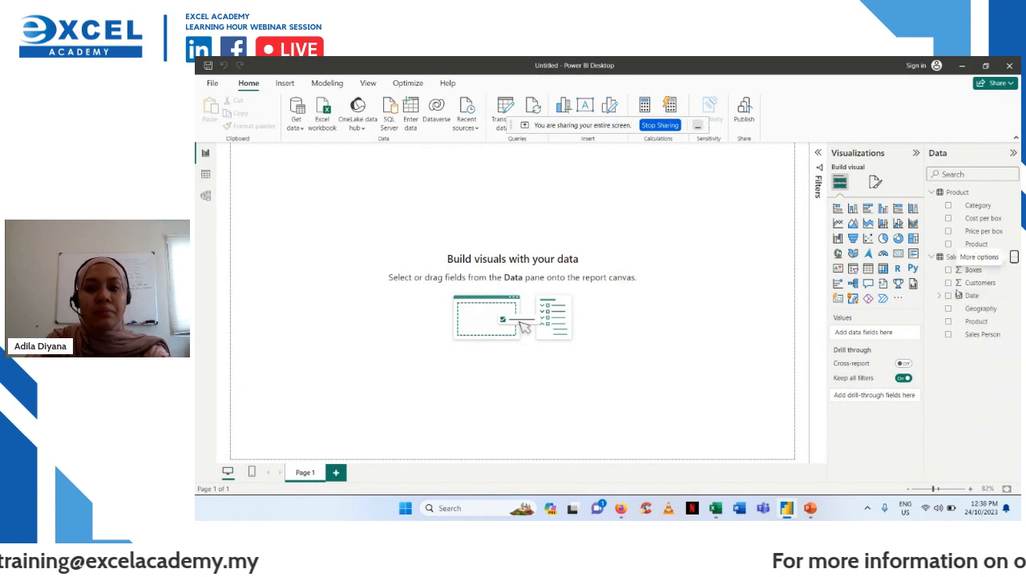
left_click(959, 295)
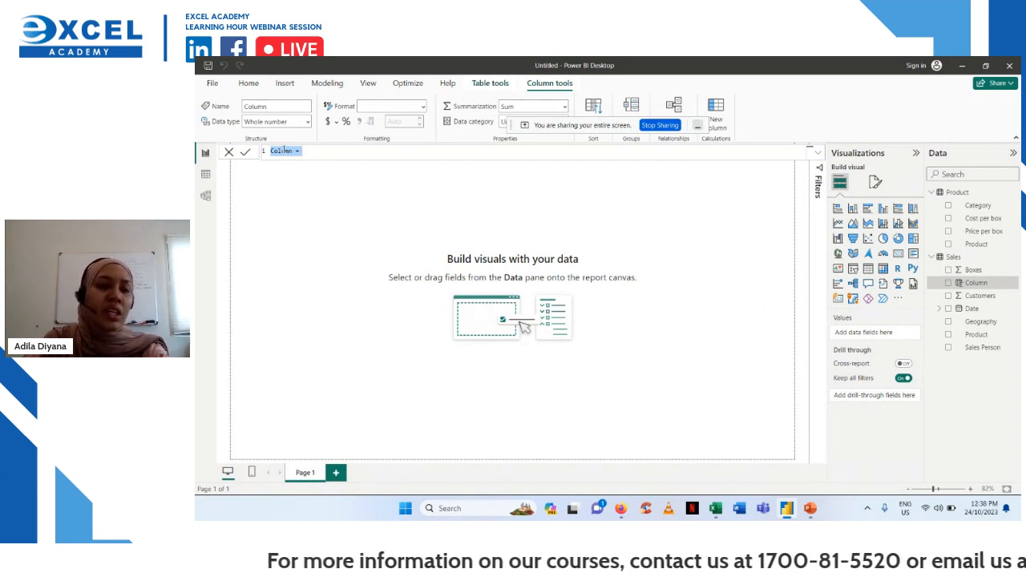
type("Sales")
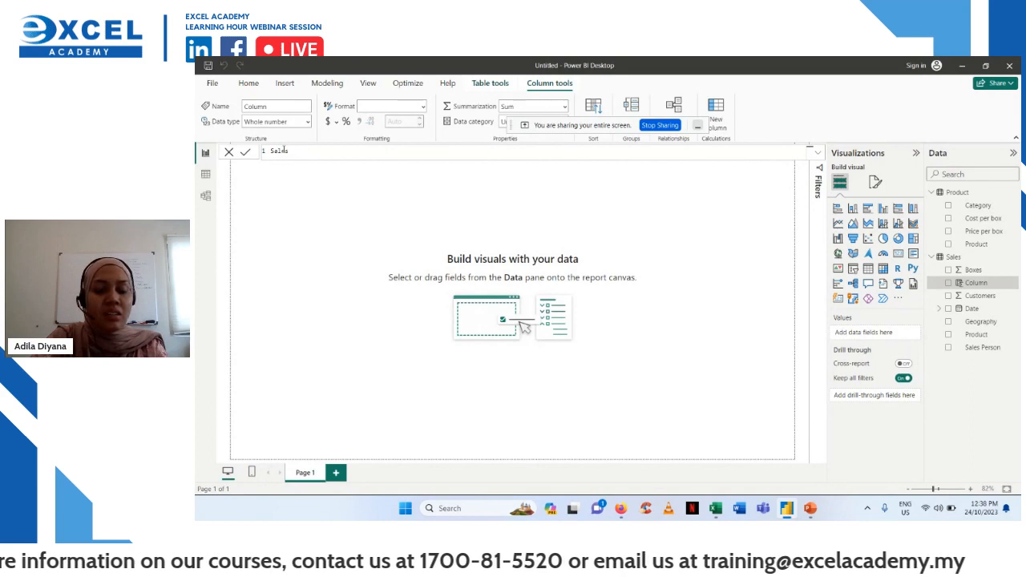
type(" =")
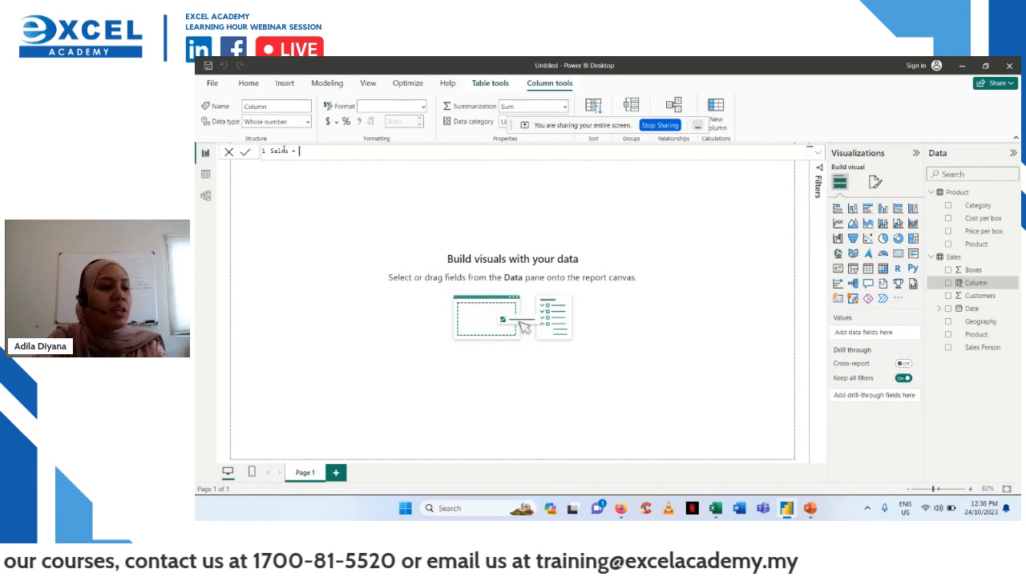
type(" boxes")
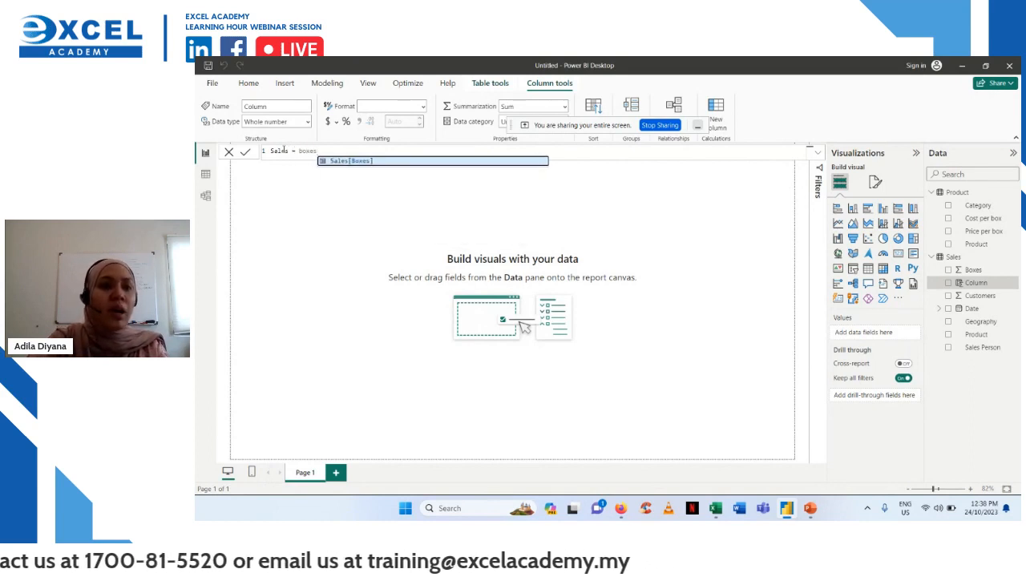
left_click(339, 162)
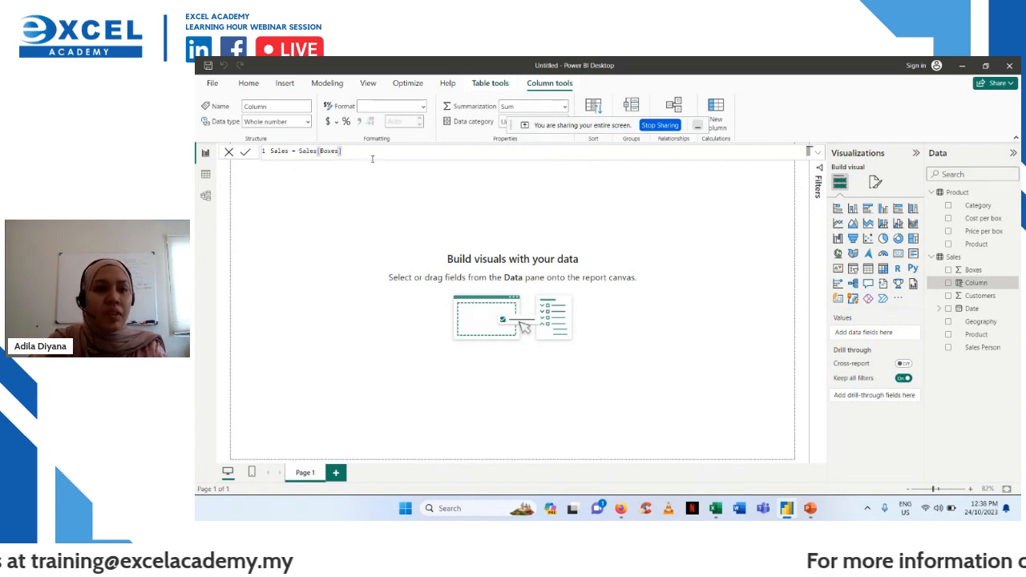
type("*")
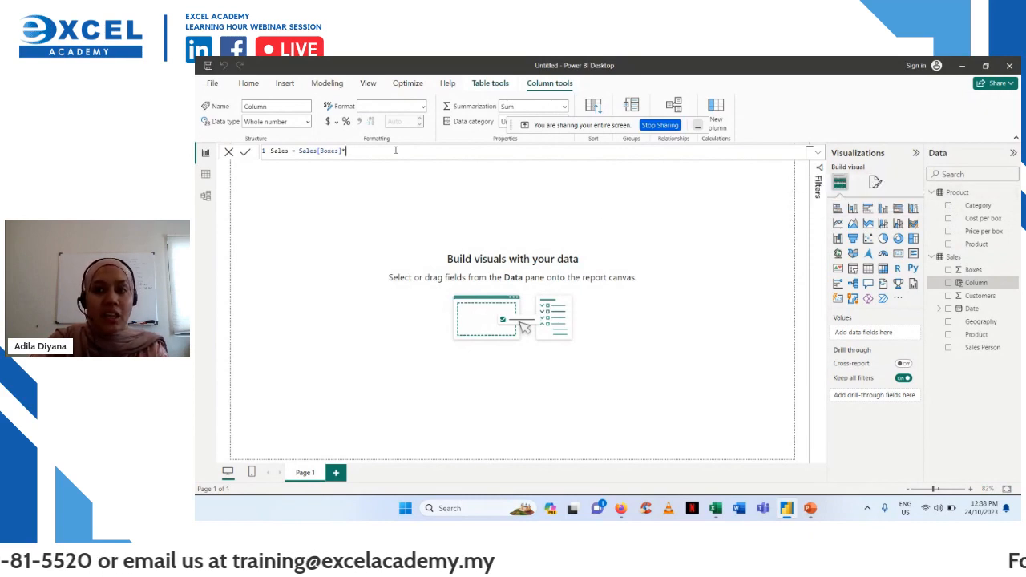
type("price")
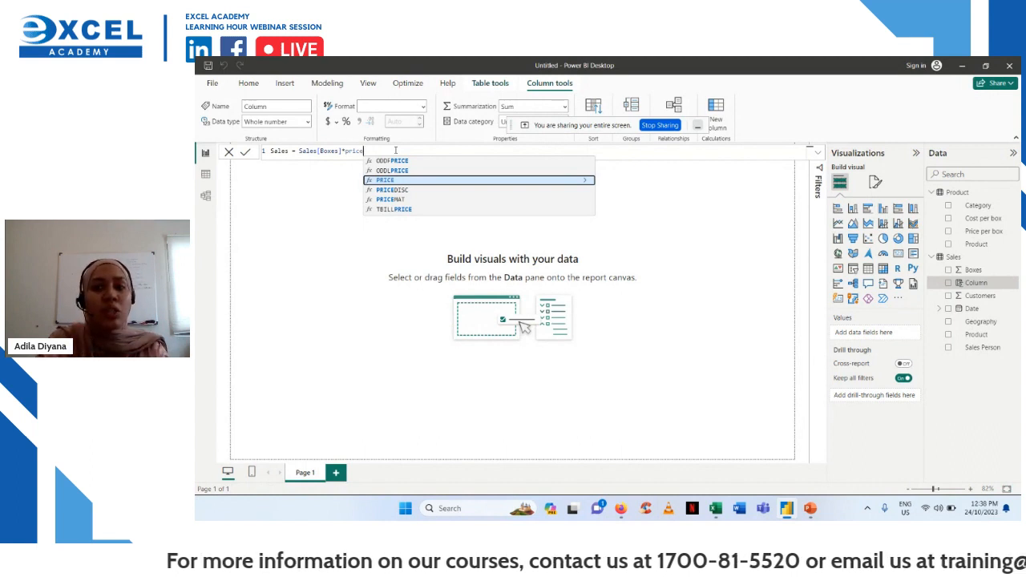
key("BackSpace")
key("BackSpace")
key("BackSpace")
key("BackSpace")
key("BackSpace")
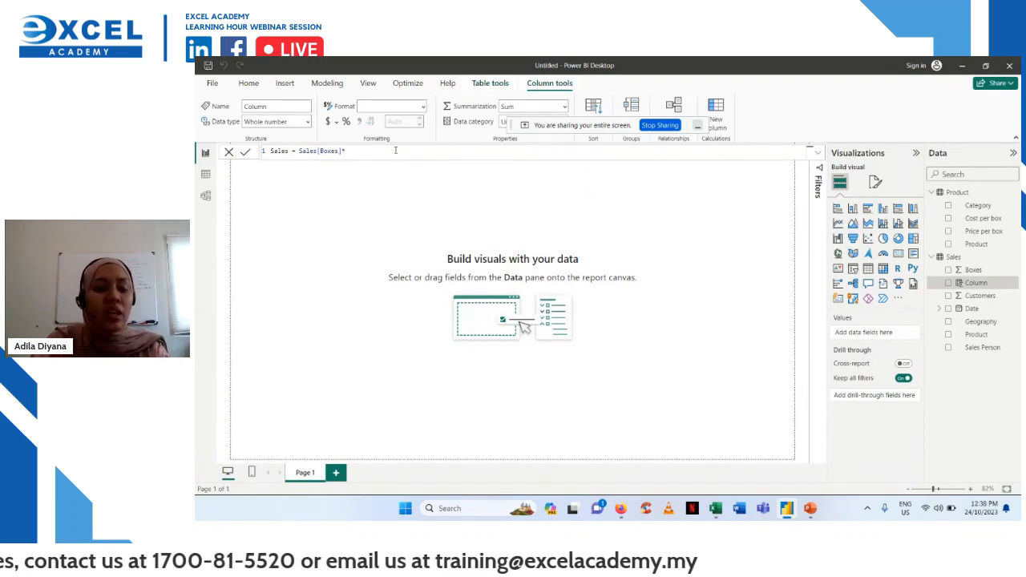
- Continue the Sales column formula with the RELATED function and bring up the Product table's fields for its argument
type("related")
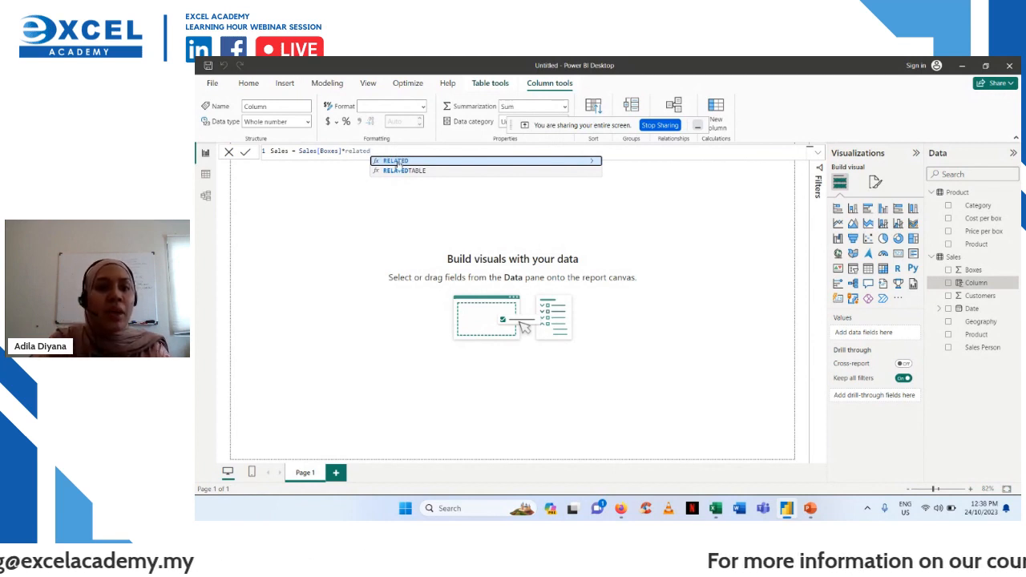
left_click(399, 162)
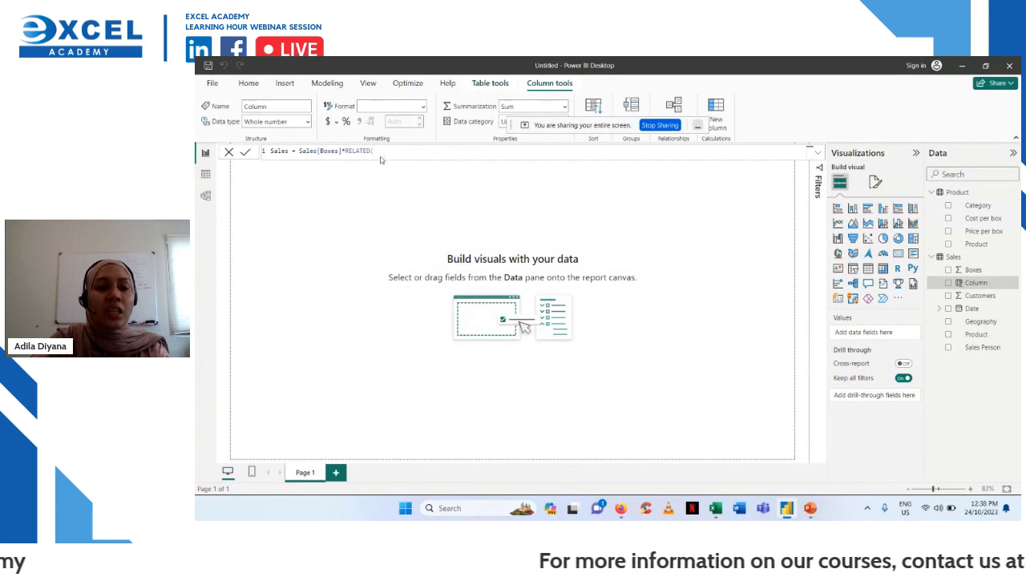
key("Return")
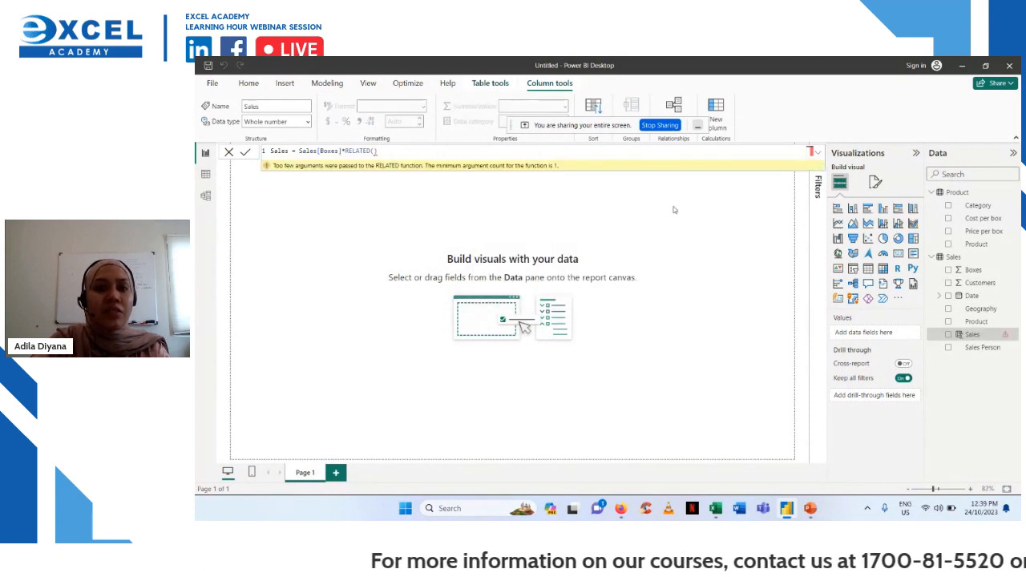
left_click(393, 150)
key("BackSpace")
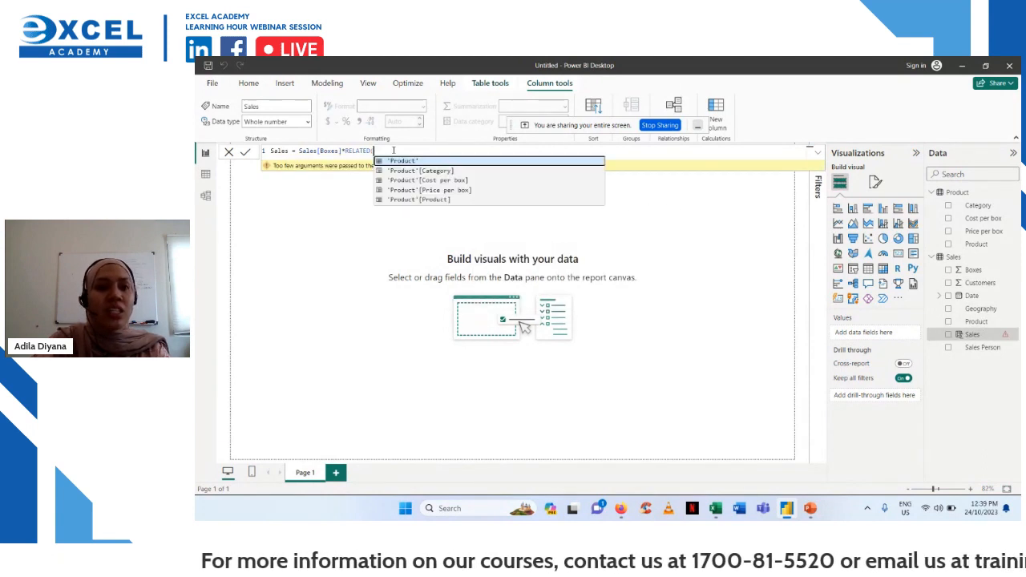
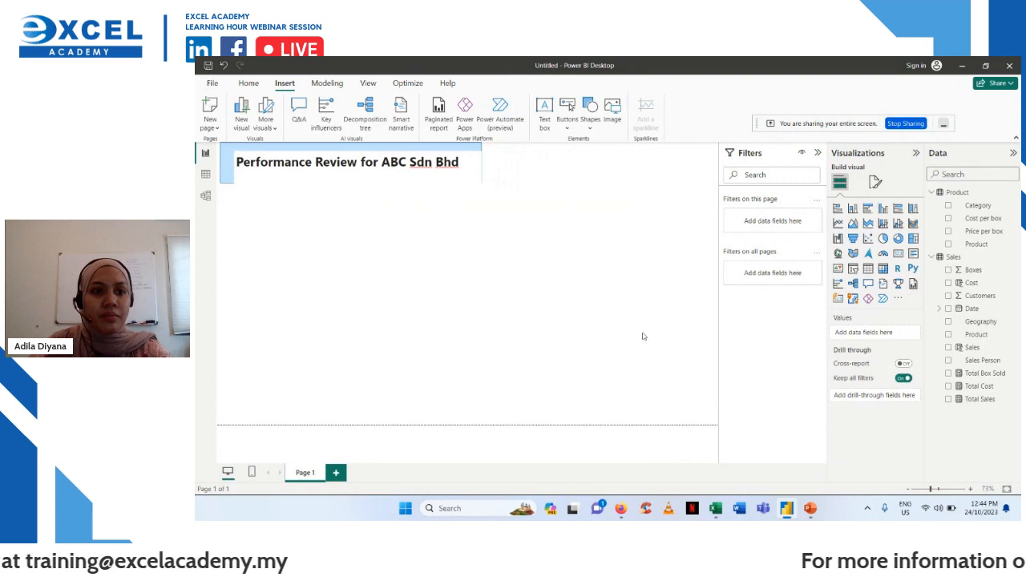
left_click(280, 168)
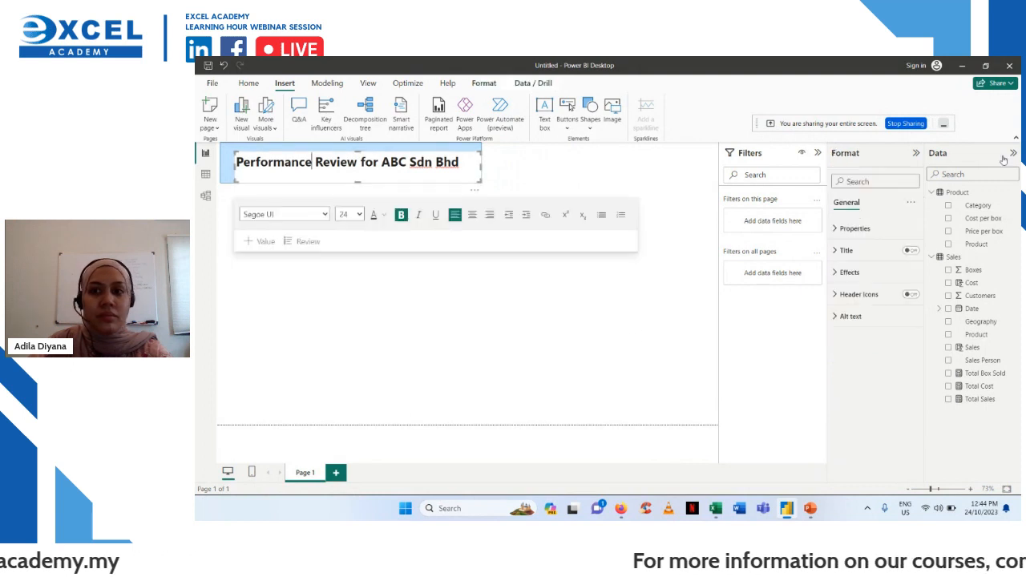
left_click(516, 441)
left_click(380, 154)
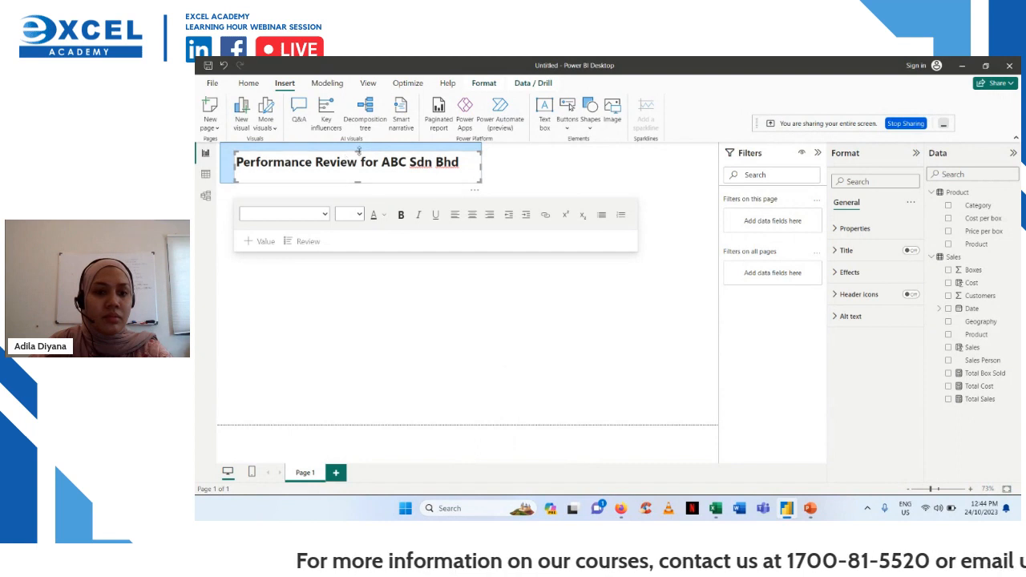
left_click(375, 337)
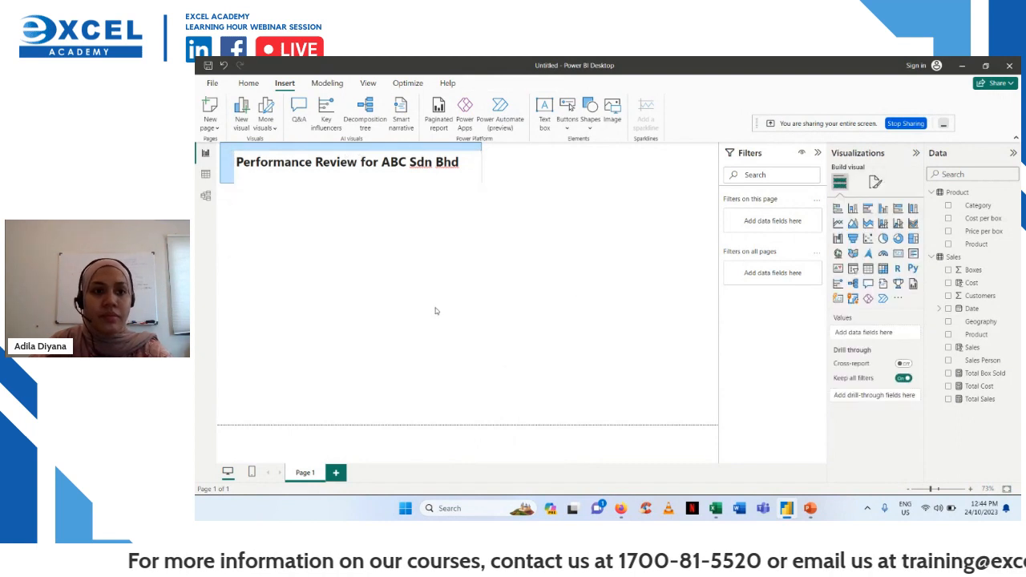
- Set the background of the "Performance Review for ABC Sdn Bhd" text box to light blue with 100% transparency
left_click(380, 165)
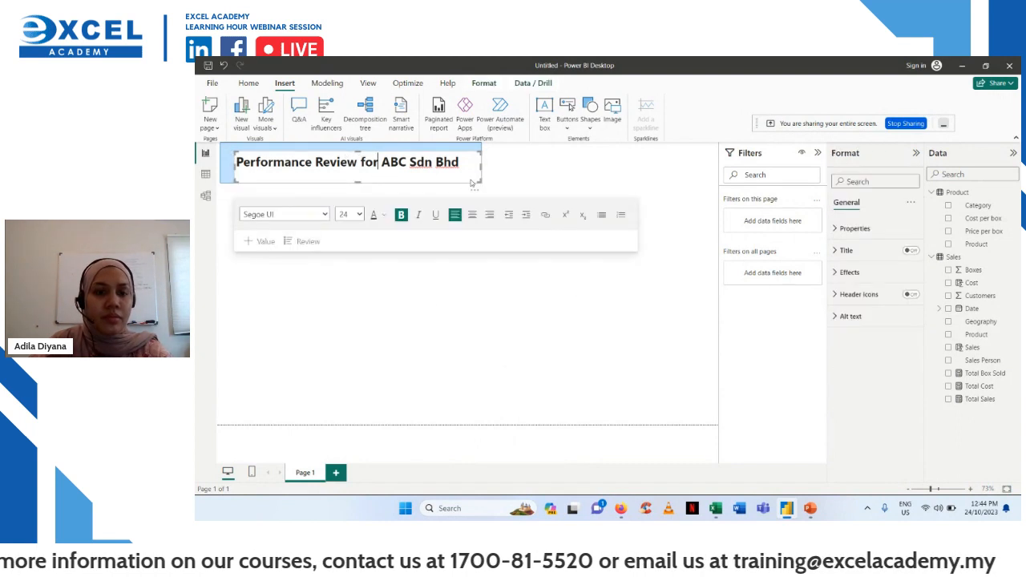
left_click(849, 228)
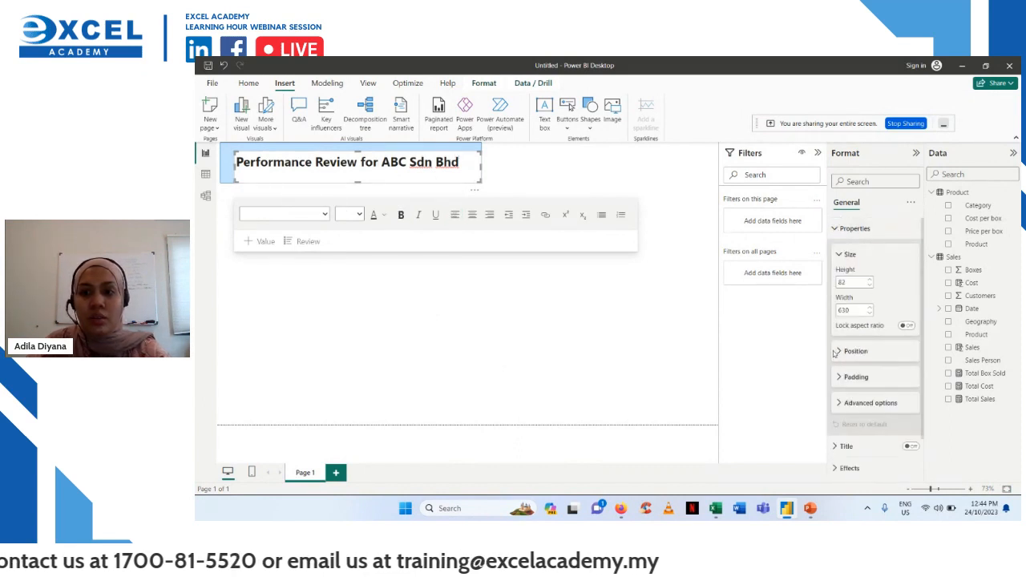
left_click(841, 352)
scroll(841, 361, "down", 1)
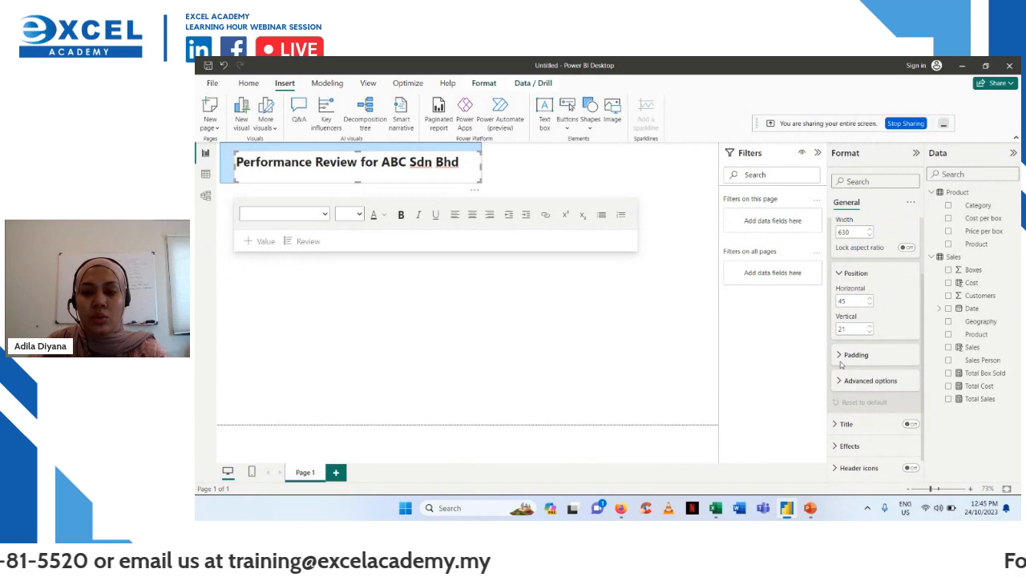
left_click(840, 356)
scroll(841, 360, "down", 1)
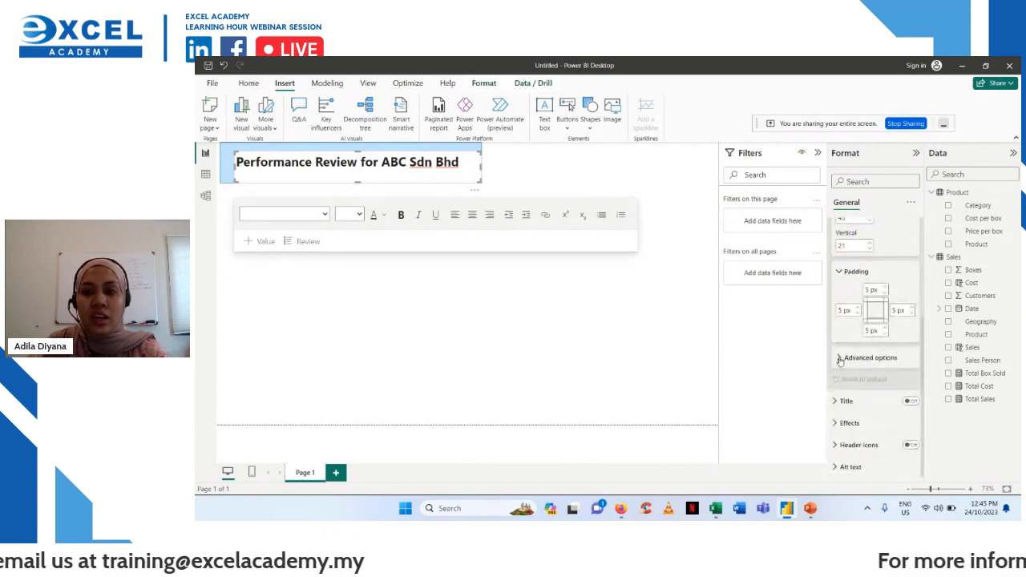
left_click(839, 425)
scroll(838, 434, "down", 2)
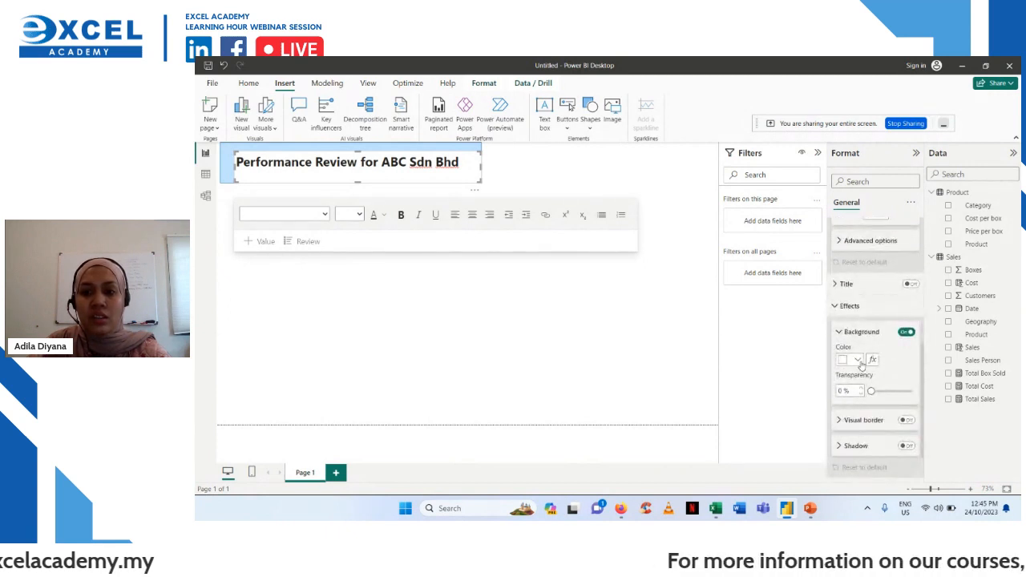
left_click(858, 361)
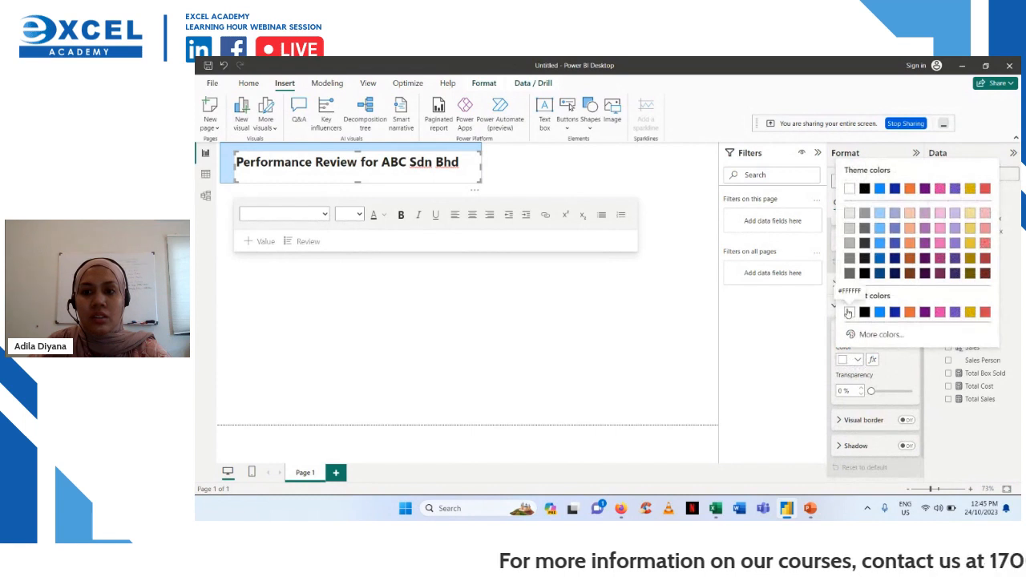
left_click(878, 214)
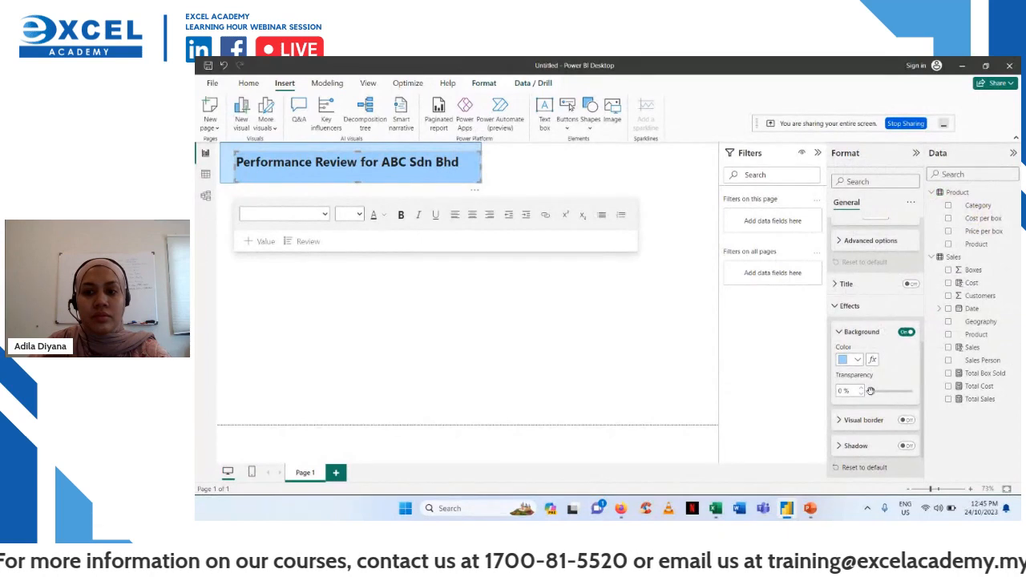
left_click_drag(871, 390, 918, 391)
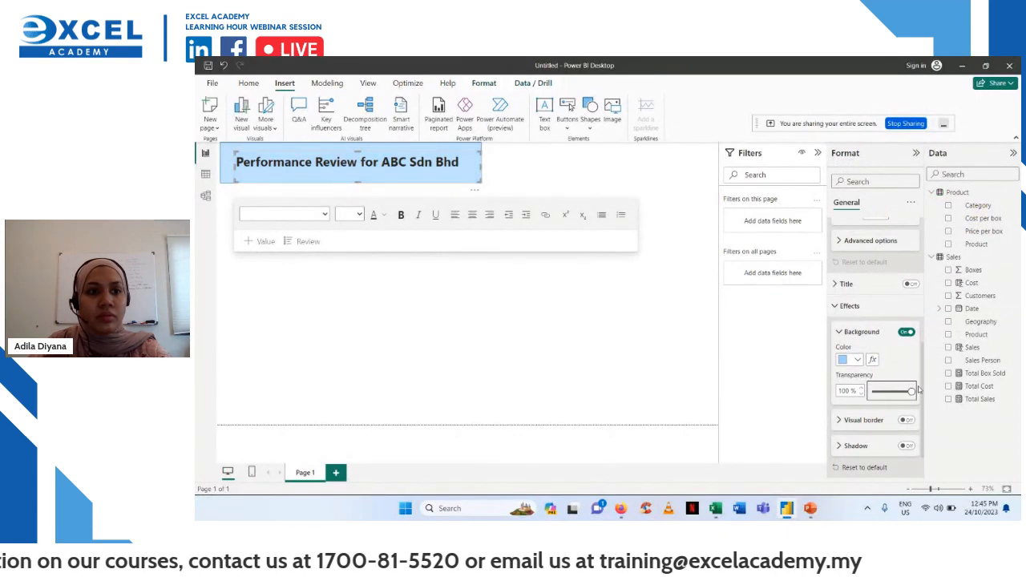
left_click(608, 411)
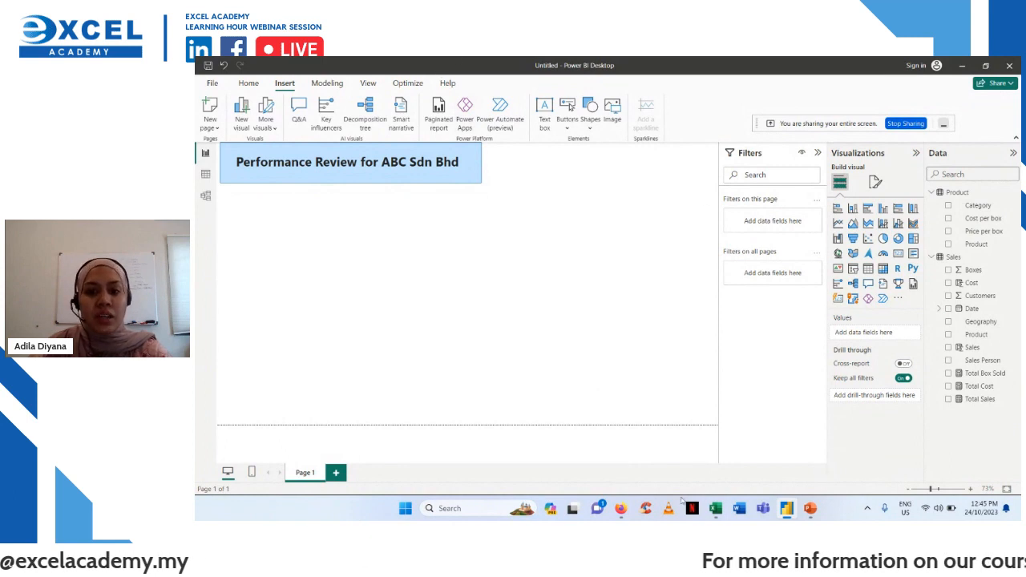
mouse_move(621, 513)
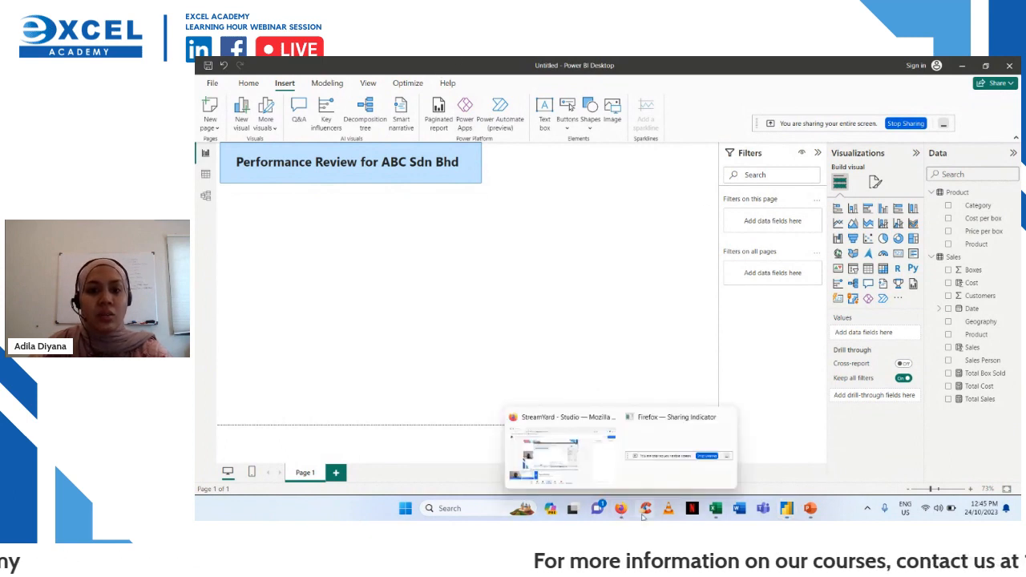
mouse_move(687, 437)
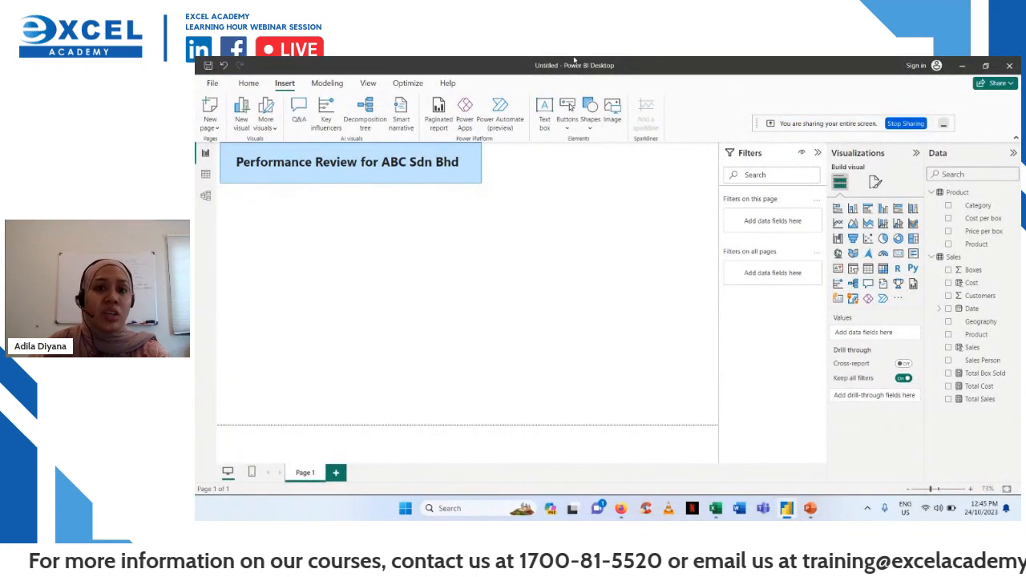
left_click(796, 515)
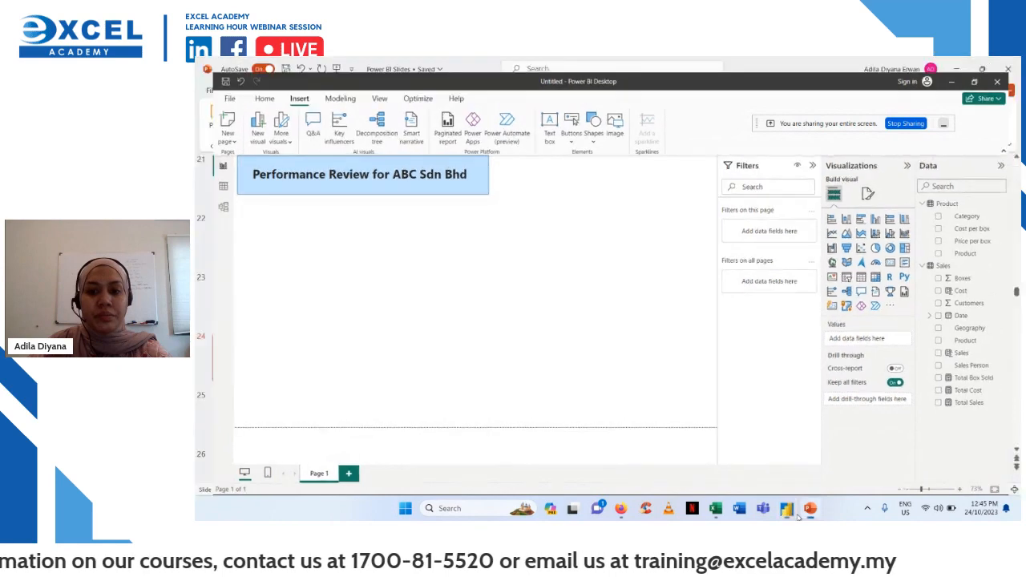
left_click(796, 514)
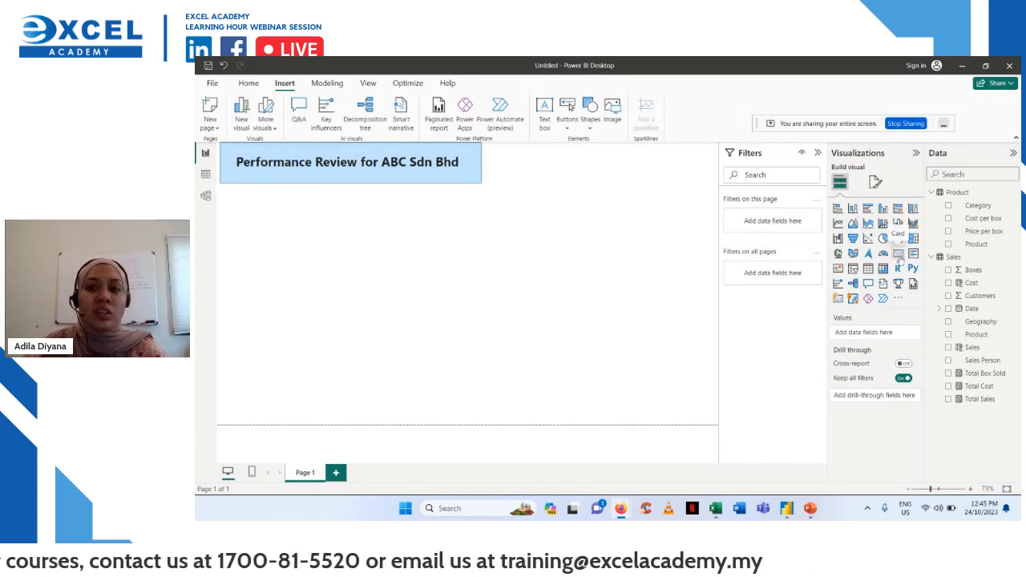
- Insert an empty Card visual on the report page below the title
left_click(898, 255)
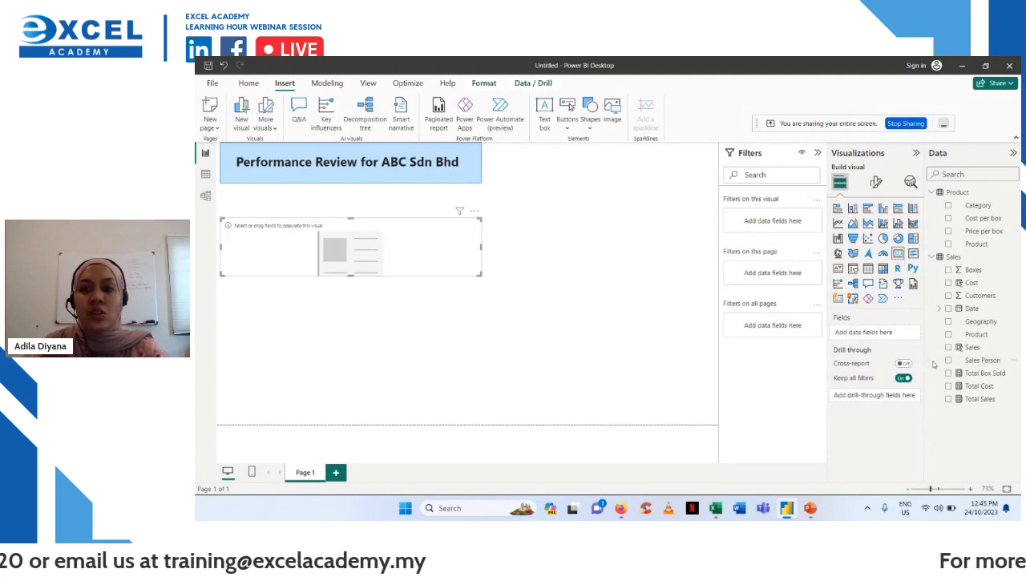
- Show Total Box Sold in the empty card, then narrow the card and move it directly under the report title
left_click_drag(966, 373, 868, 337)
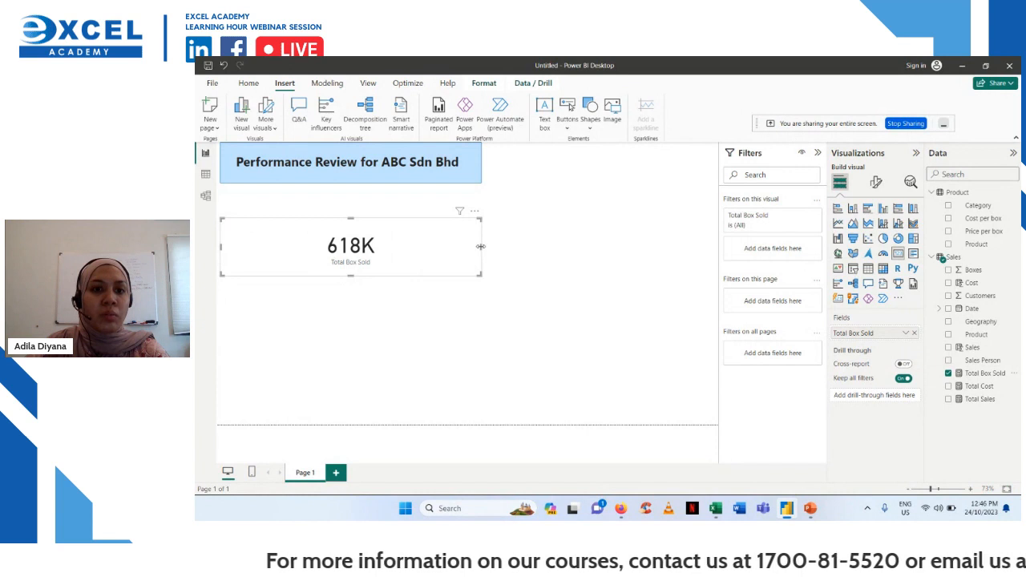
left_click_drag(479, 247, 324, 190)
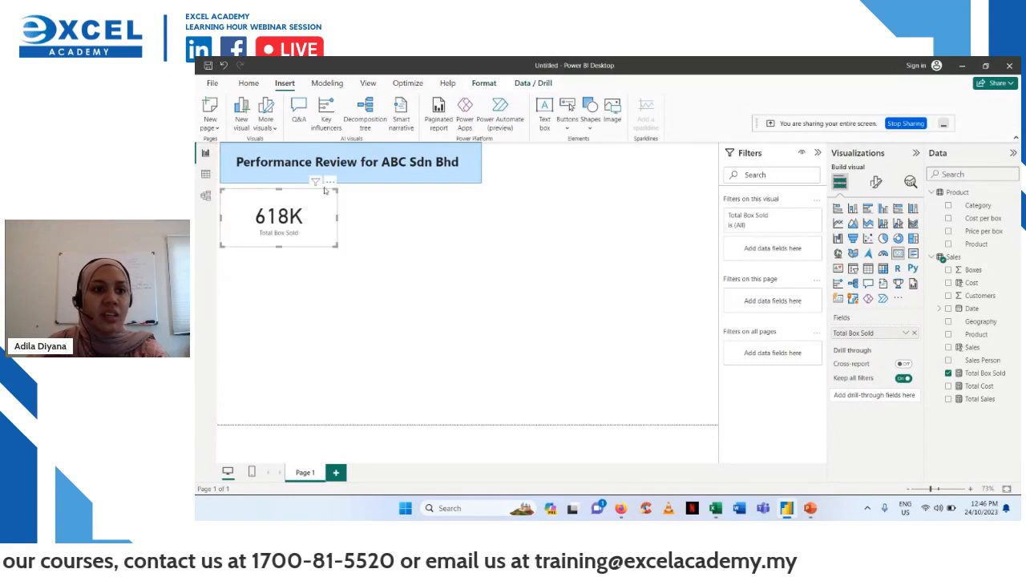
left_click(450, 281)
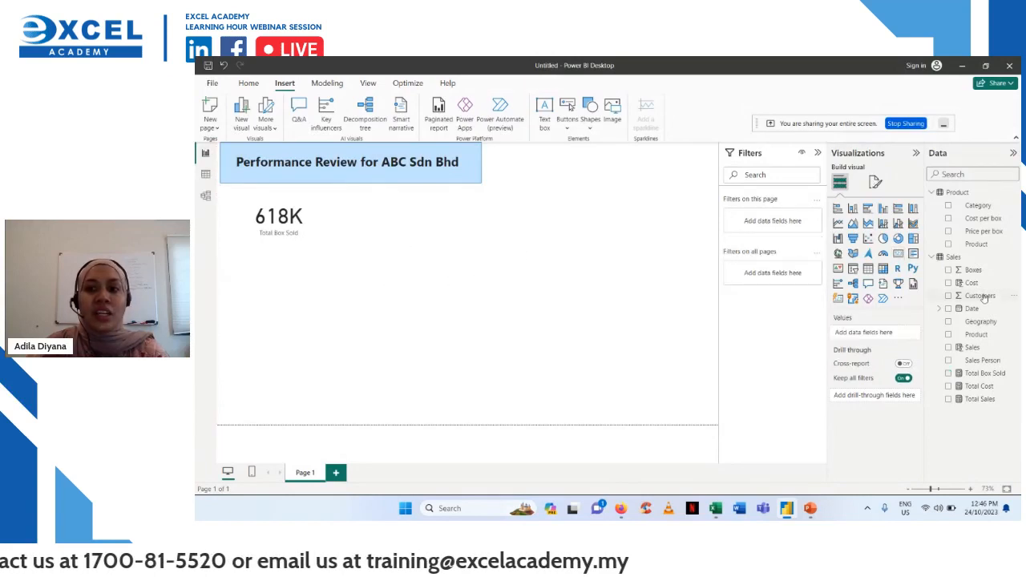
- Add a second Card visual showing Total Sales below the Total Box Sold card
left_click(898, 254)
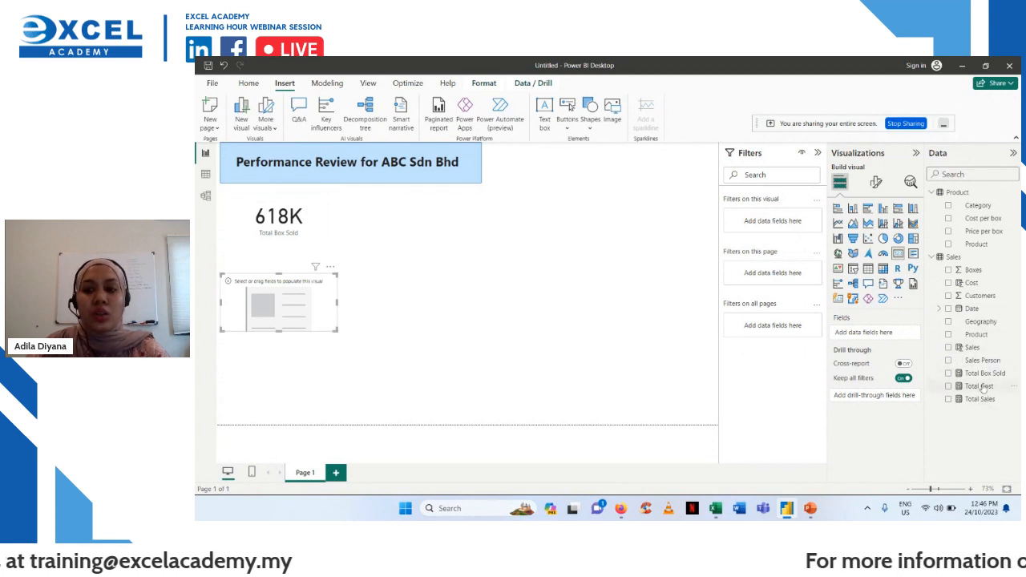
left_click_drag(974, 406, 877, 345)
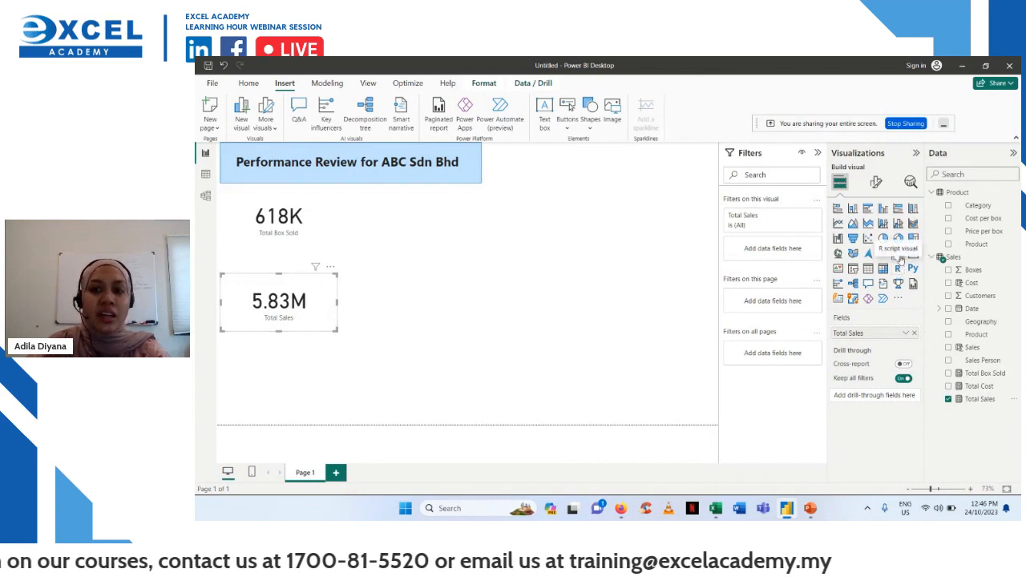
left_click(559, 334)
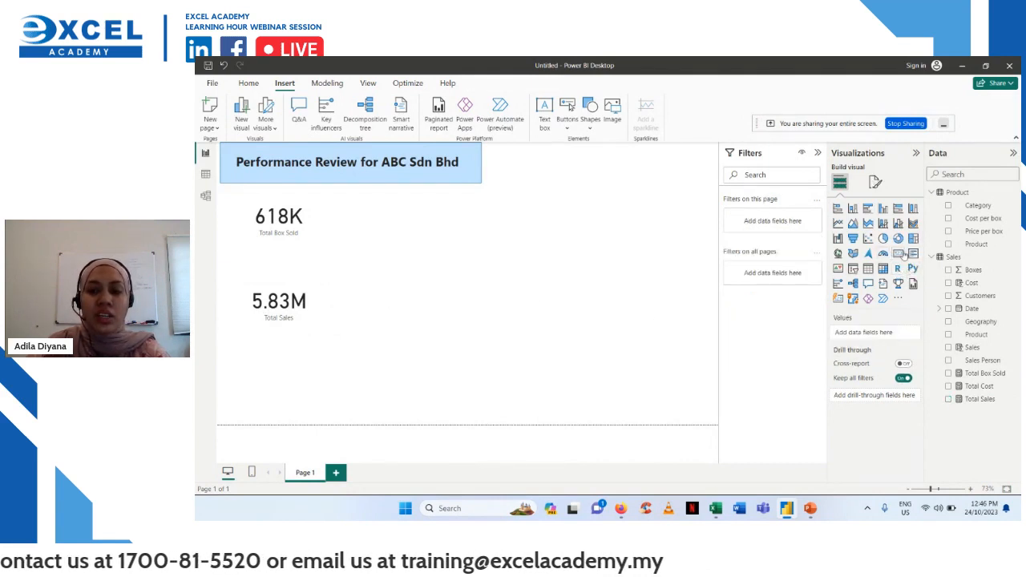
- Add a third Card visual showing Total Cost beneath the Total Sales card
left_click(902, 255)
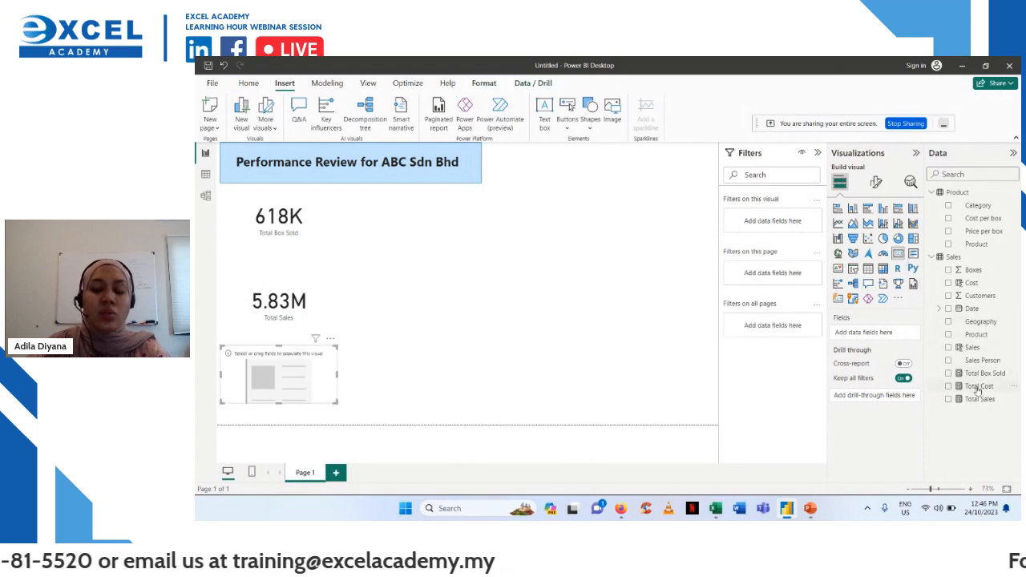
left_click_drag(977, 389, 874, 334)
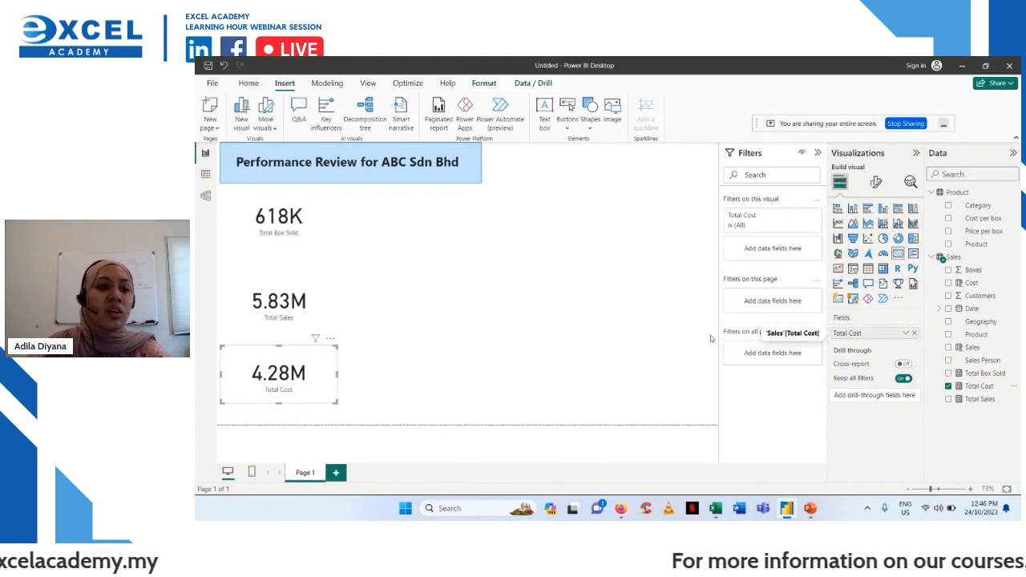
left_click(385, 301)
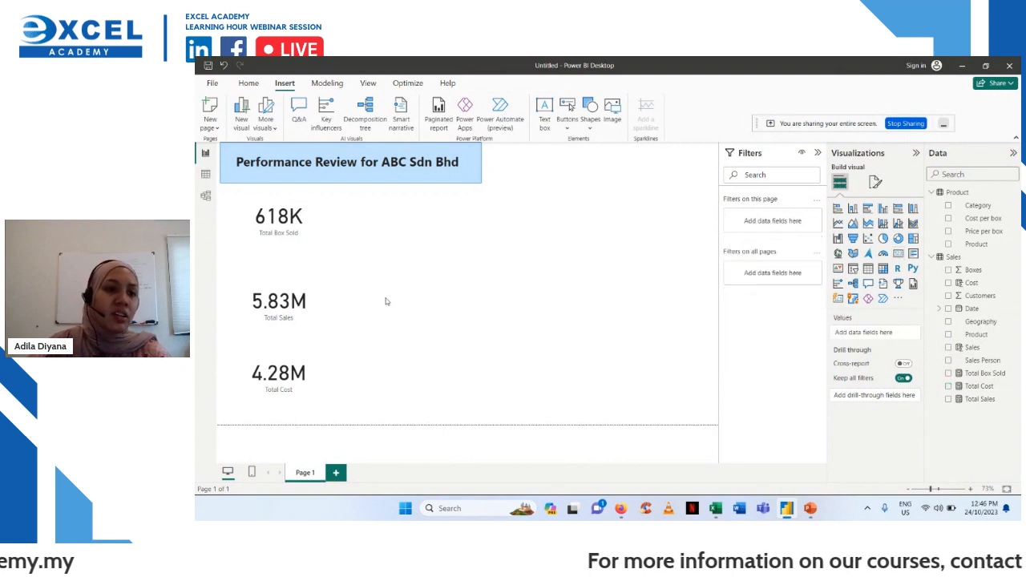
- Set the background colour of the Total Box Sold card to light grey
left_click(338, 230)
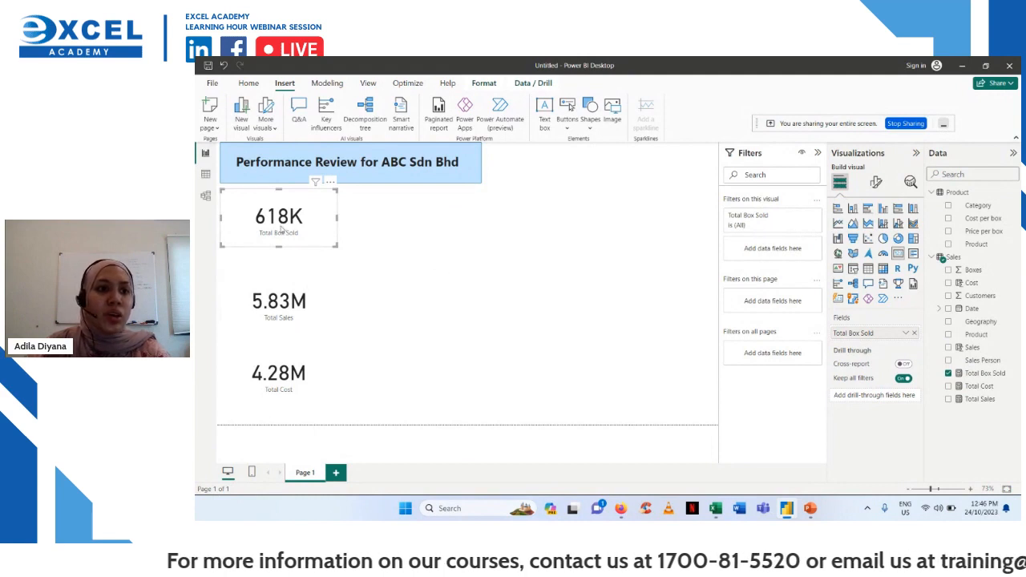
left_click(564, 350)
left_click(313, 241)
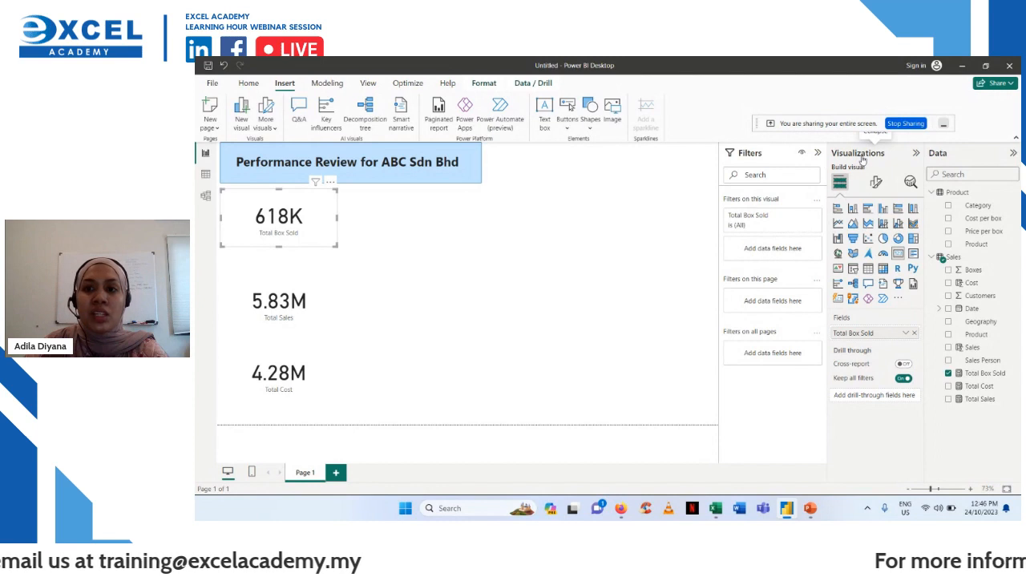
left_click(877, 191)
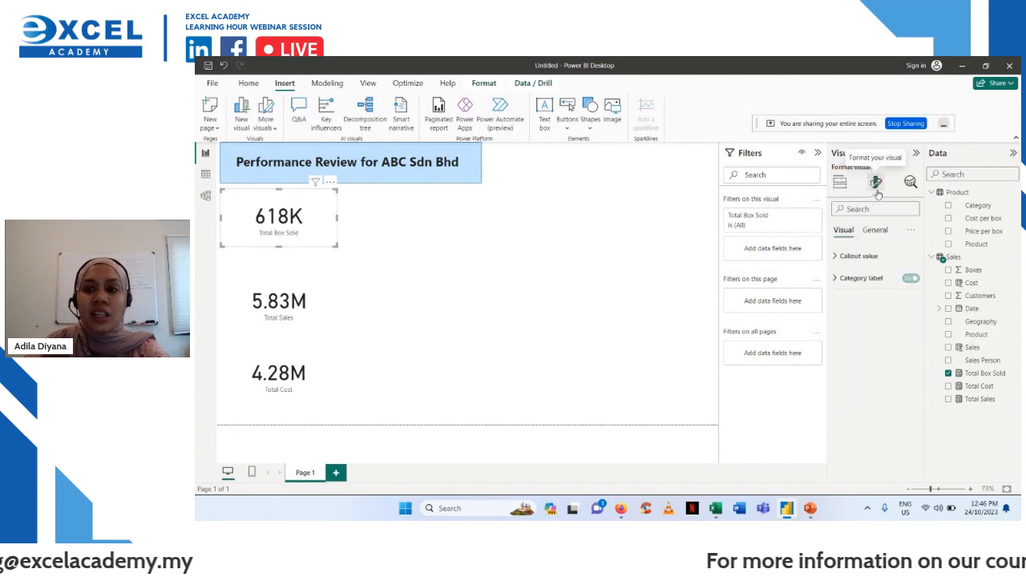
left_click(876, 231)
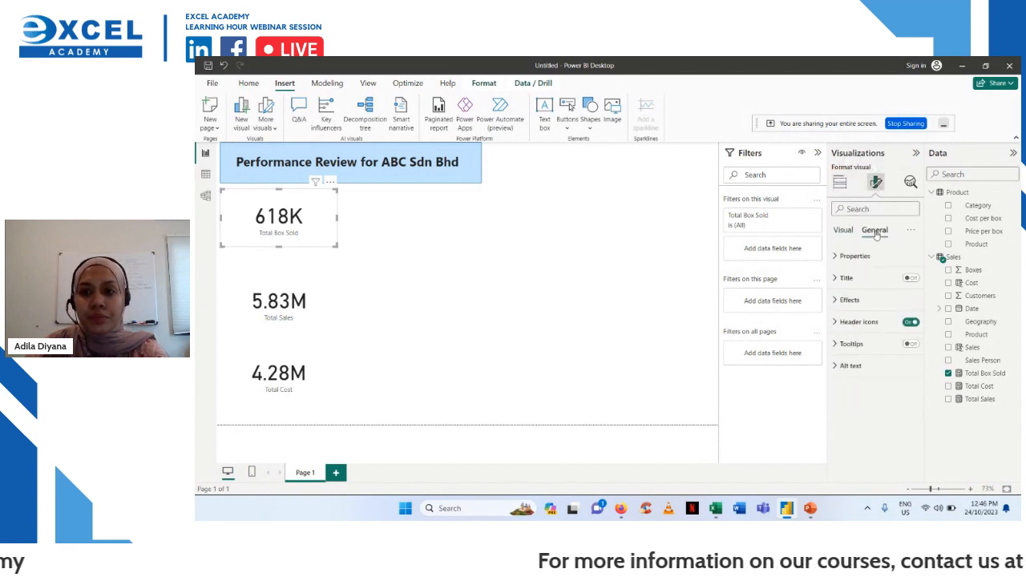
left_click(839, 279)
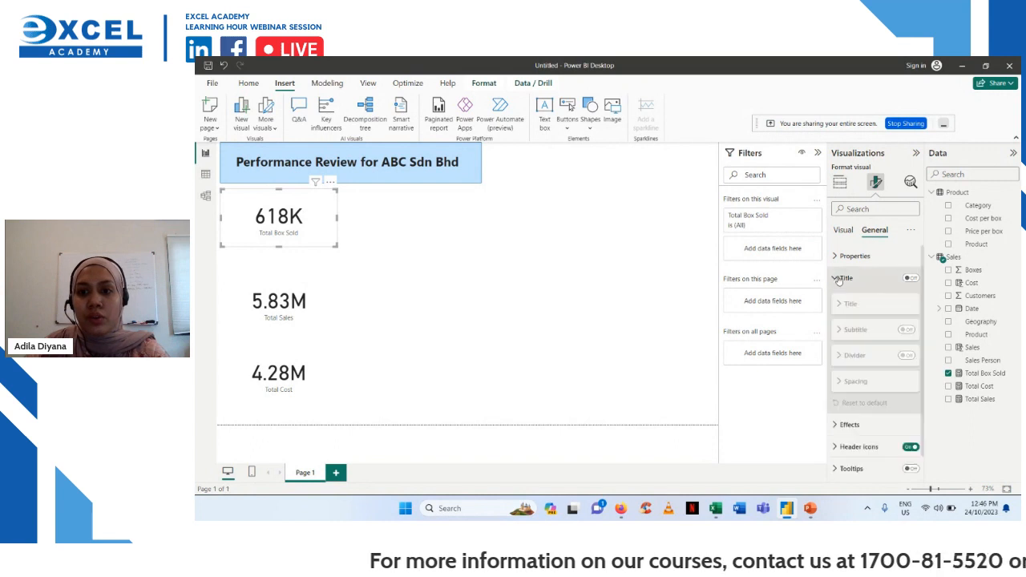
left_click(840, 425)
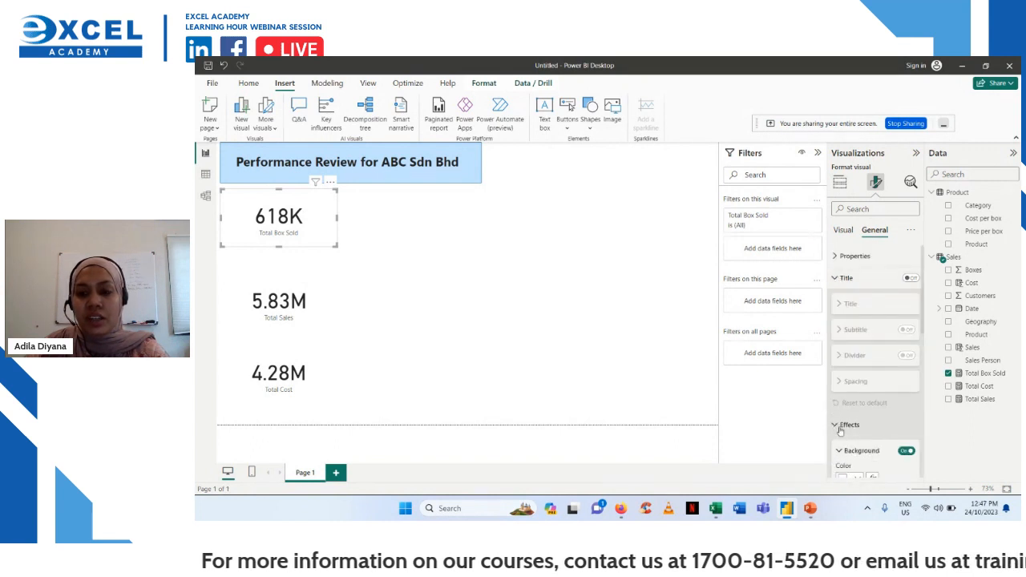
scroll(849, 401, "down", 3)
left_click(858, 374)
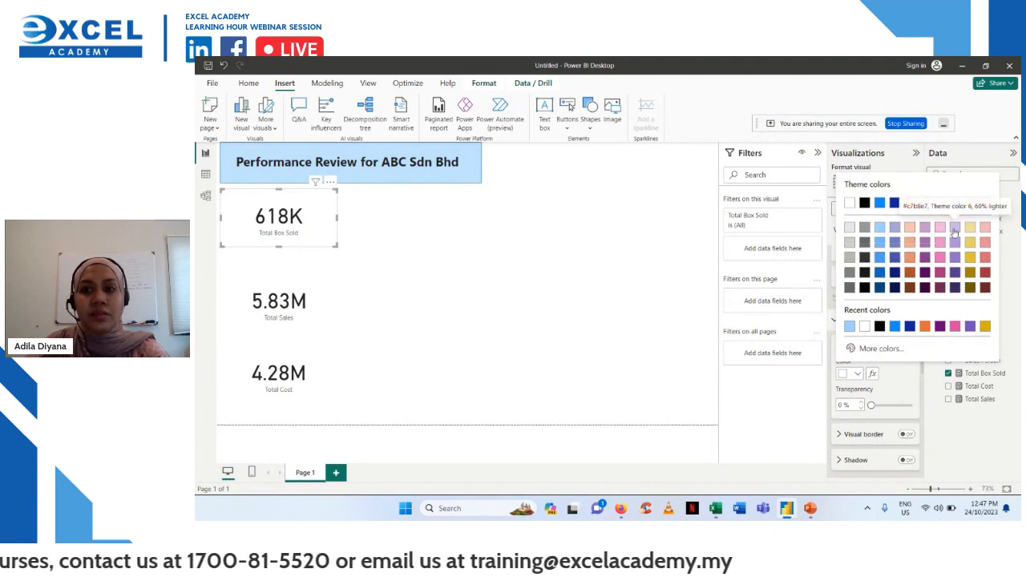
left_click(848, 244)
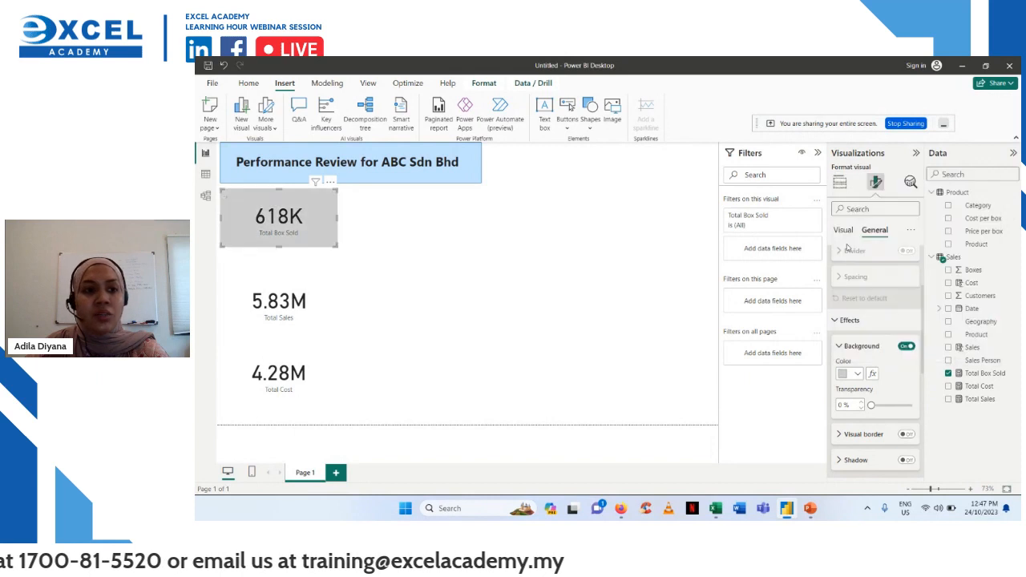
- Give the Total Sales card the same light grey background as the Total Box Sold card
left_click(310, 286)
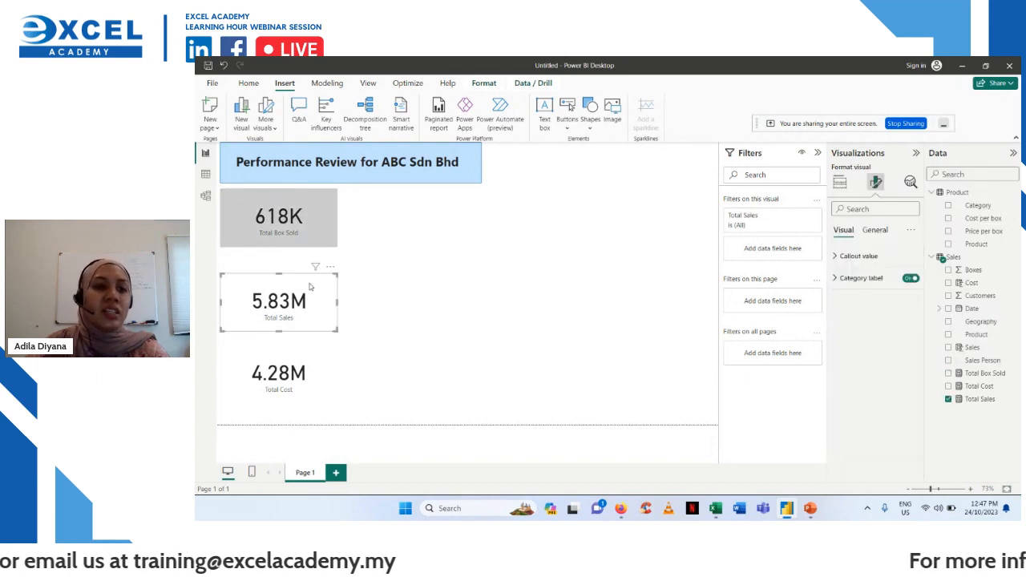
left_click(875, 230)
scroll(863, 454, "down", 1)
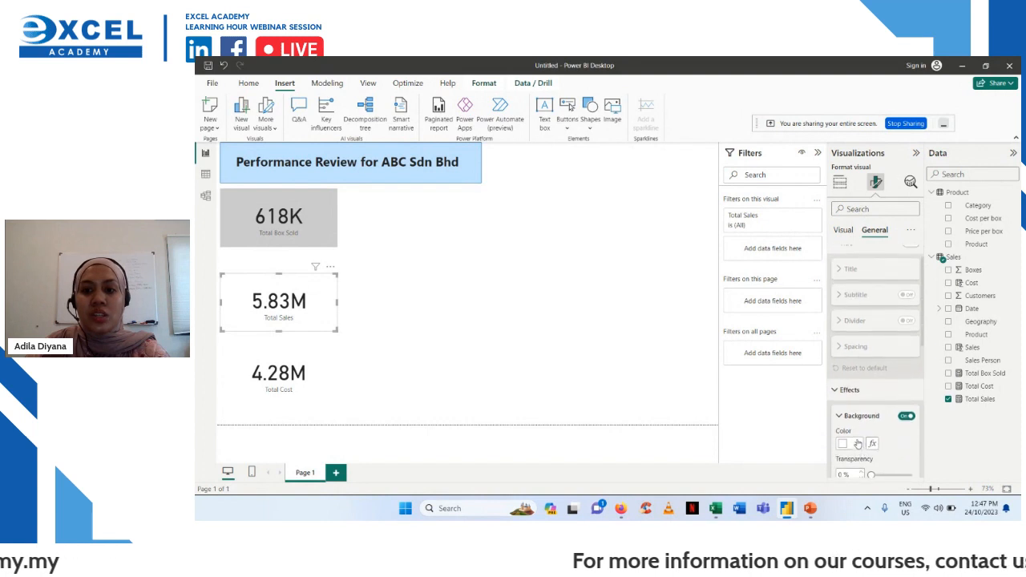
left_click(858, 443)
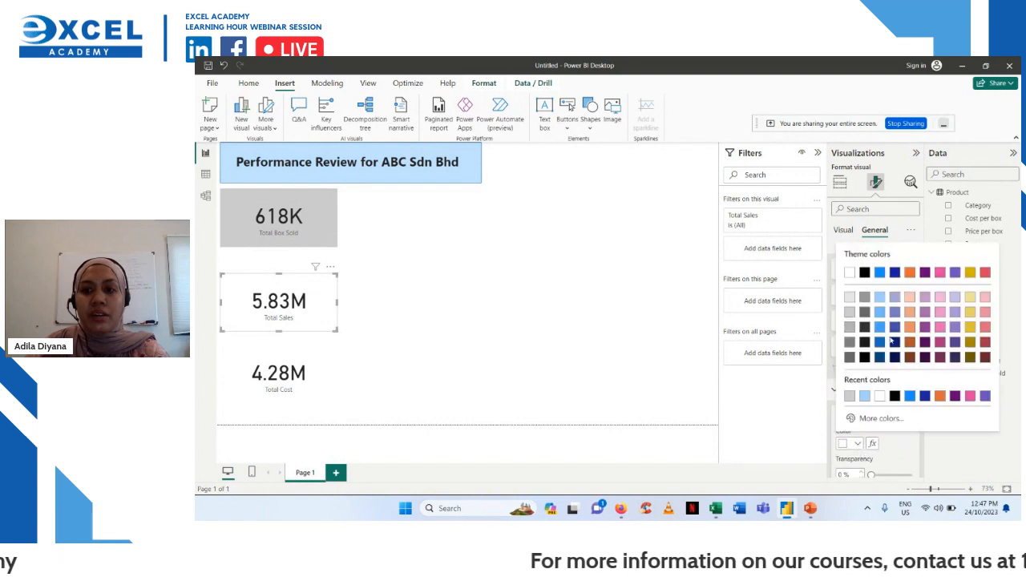
left_click(850, 311)
- Apply the matching light grey background to the Total Cost card
left_click(328, 370)
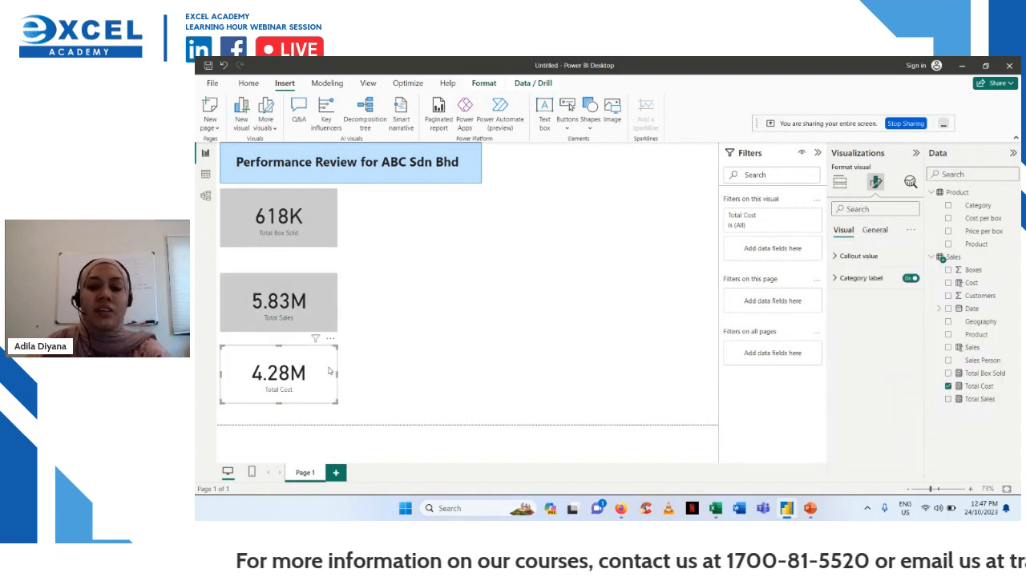
left_click(874, 231)
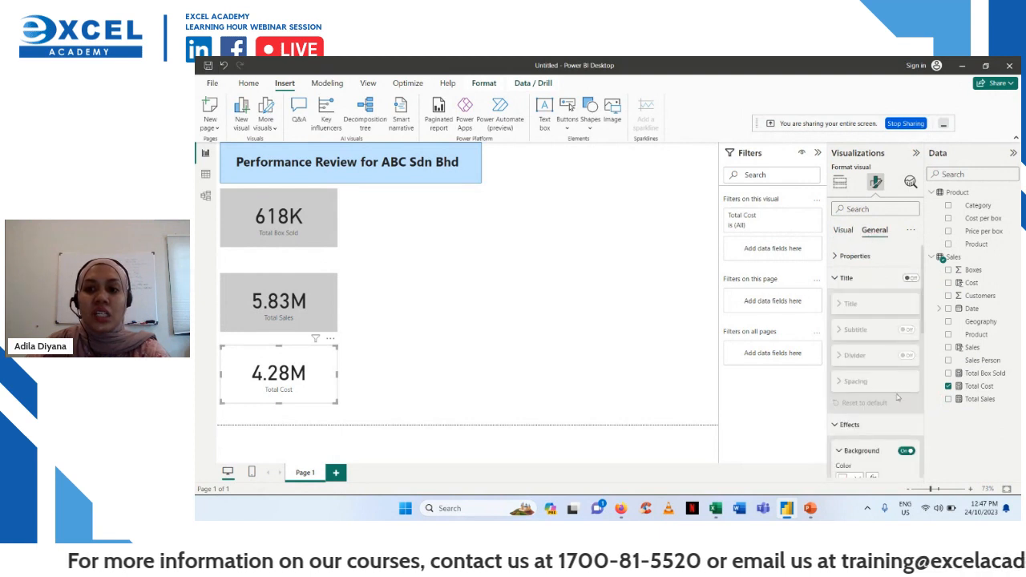
scroll(851, 461, "down", 1)
left_click(851, 446)
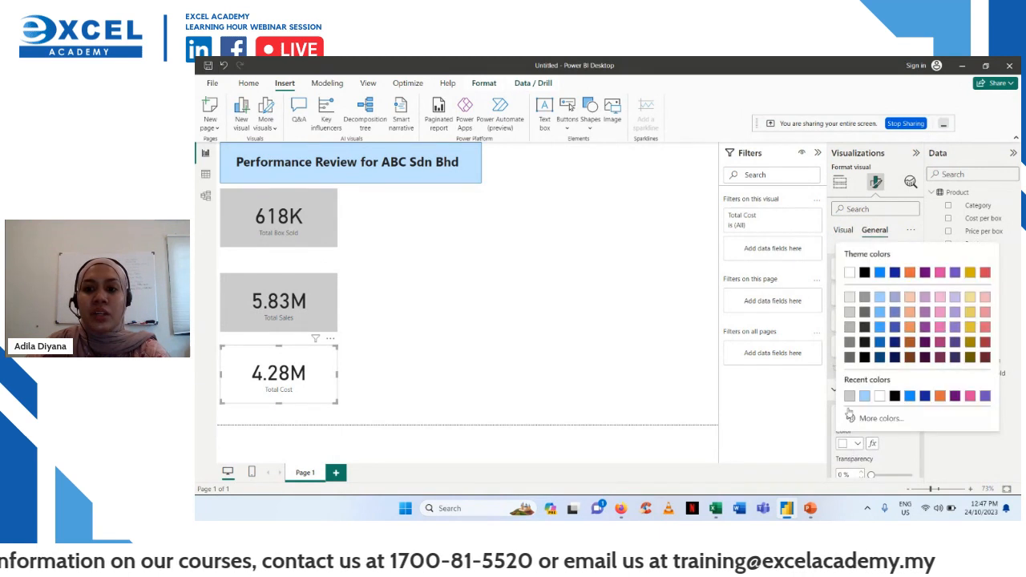
left_click(851, 314)
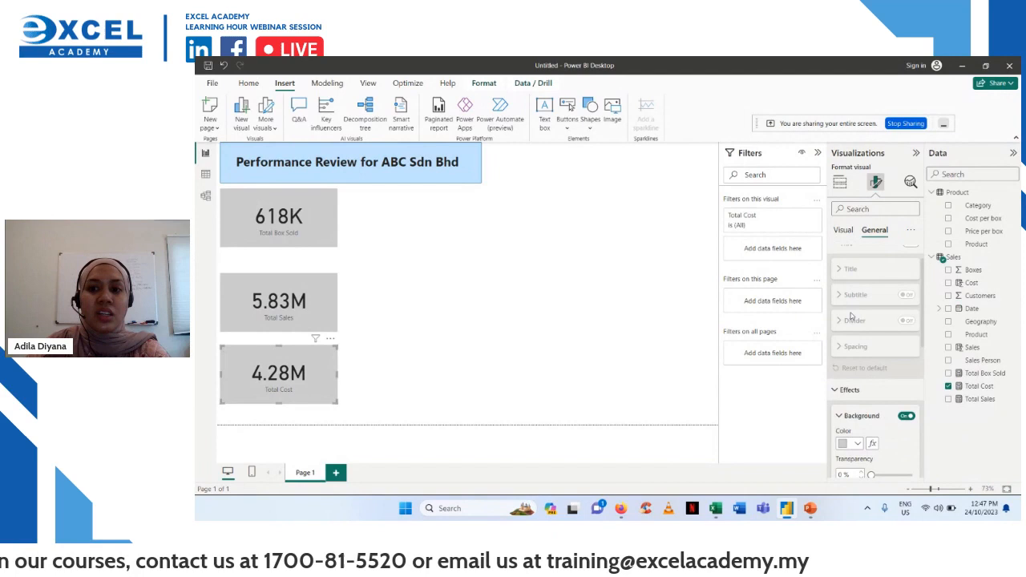
left_click(529, 335)
- Move the Total Sales and Total Cost cards up so the three cards stack with small, even gaps
left_click(294, 277)
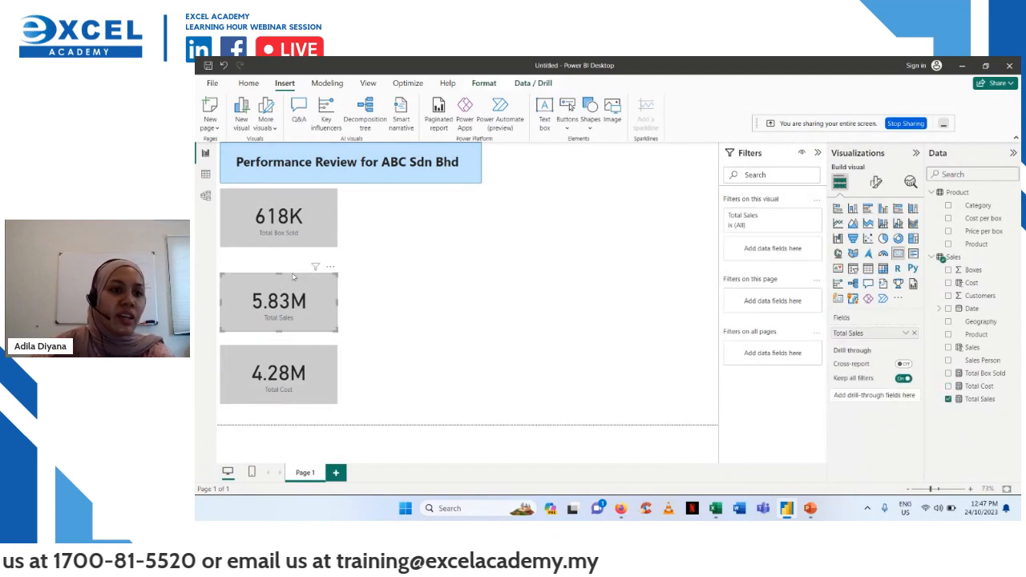
left_click(294, 263)
left_click(329, 320)
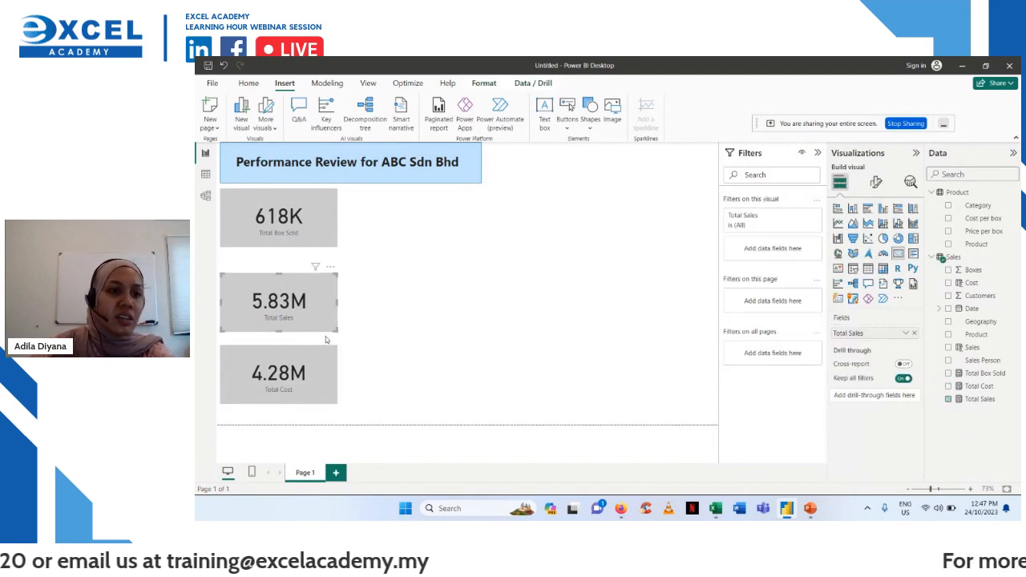
left_click_drag(327, 335, 326, 315)
left_click(314, 337)
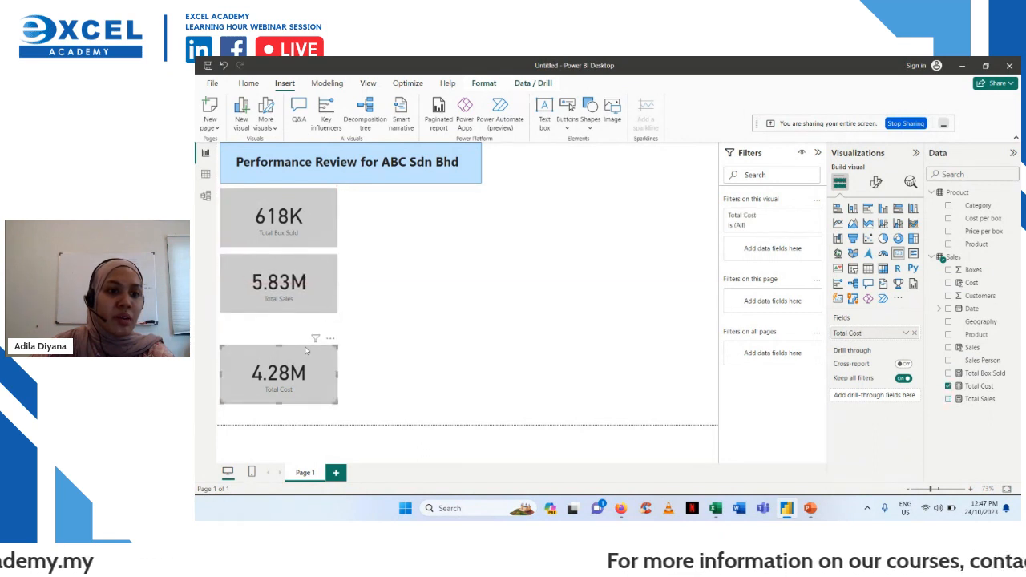
left_click_drag(307, 350, 305, 326)
left_click(451, 317)
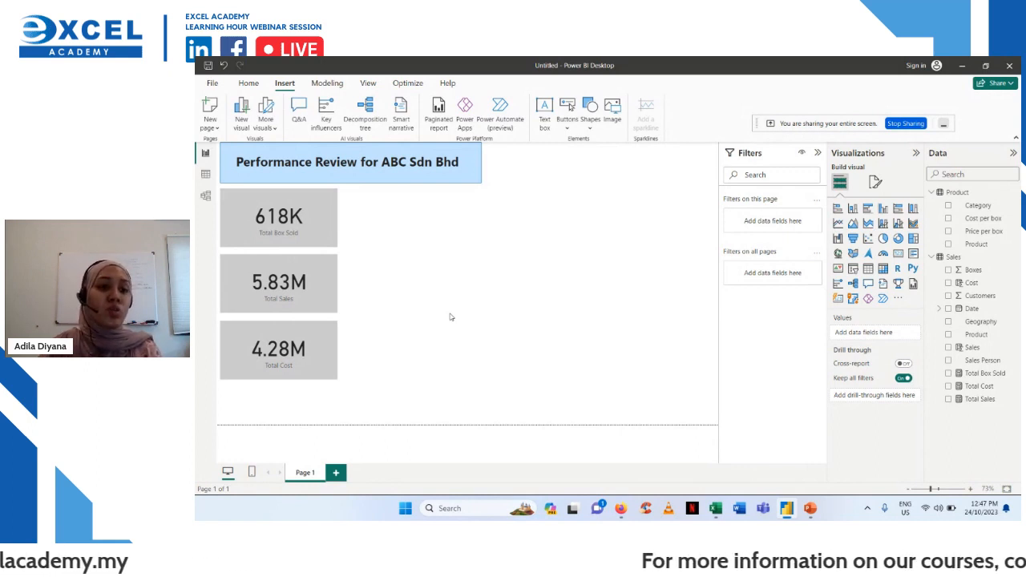
- Insert a pie chart beside the cards with Product from the Product table as legend and Total Sales as values
left_click(883, 239)
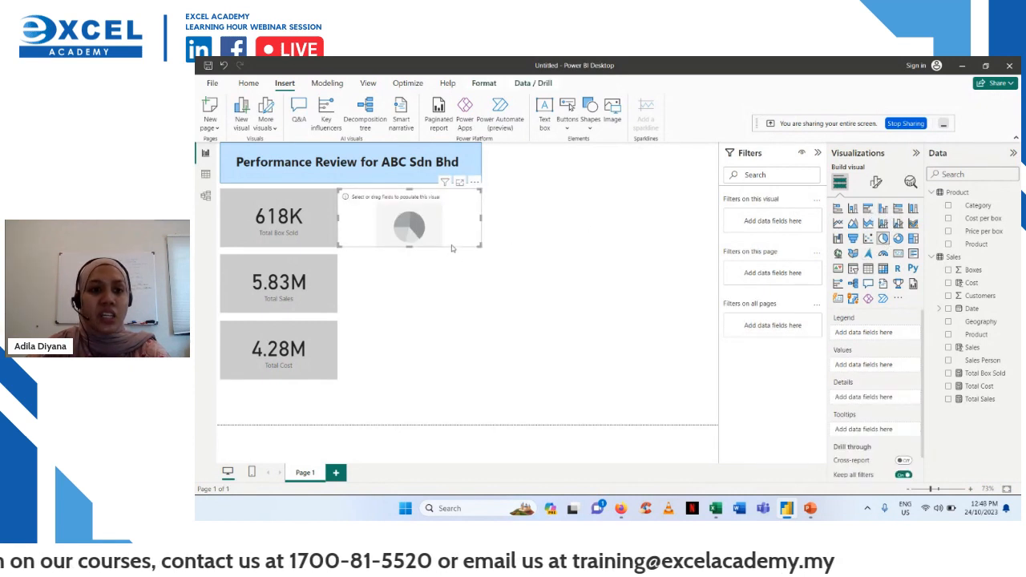
left_click_drag(452, 247, 472, 247)
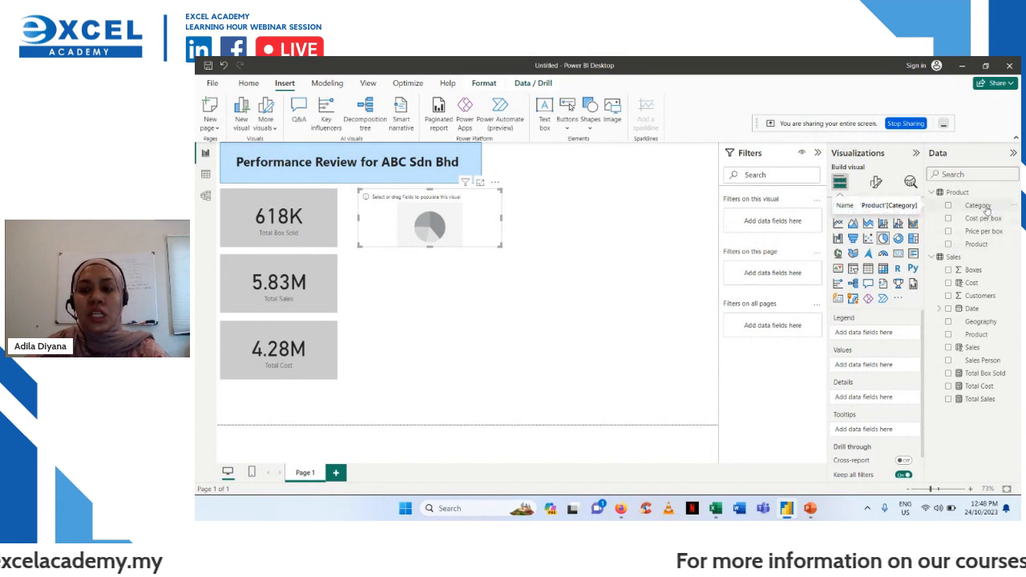
left_click_drag(974, 250, 874, 341)
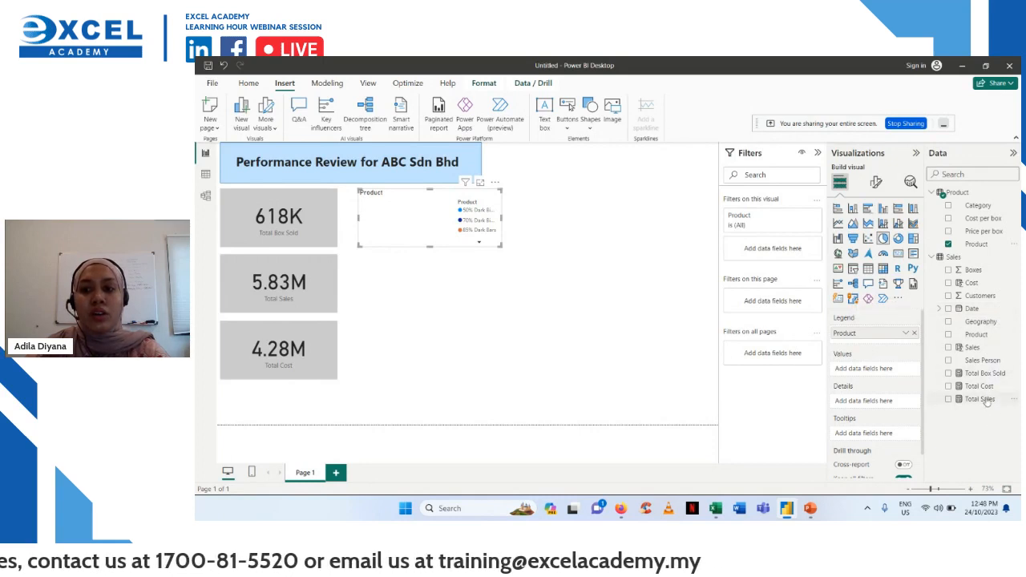
left_click_drag(987, 403, 890, 367)
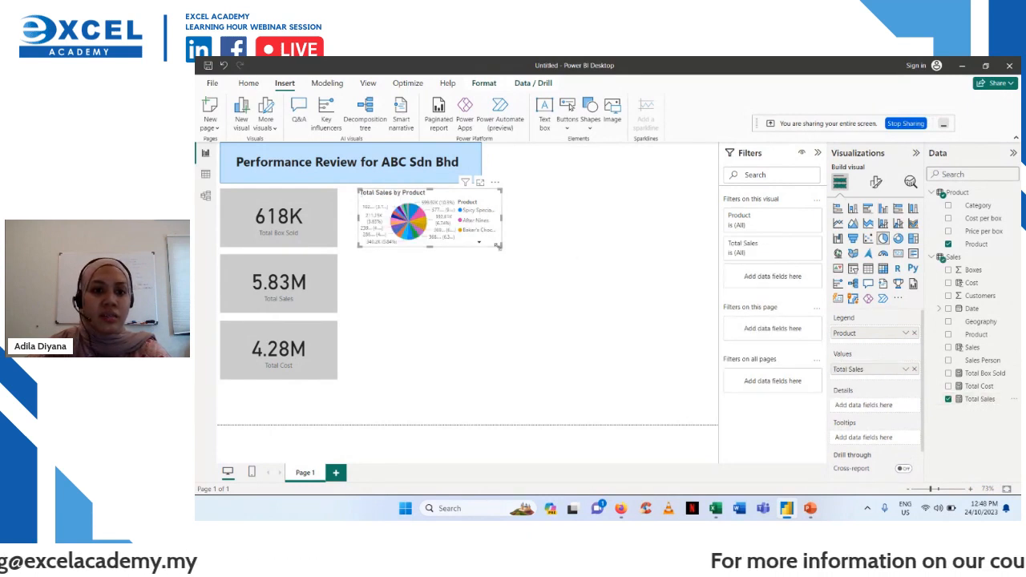
- Enlarge the Total Sales by Product pie chart so its lower edge aligns with the Total Cost card, and keep it selected
left_click_drag(498, 246, 551, 386)
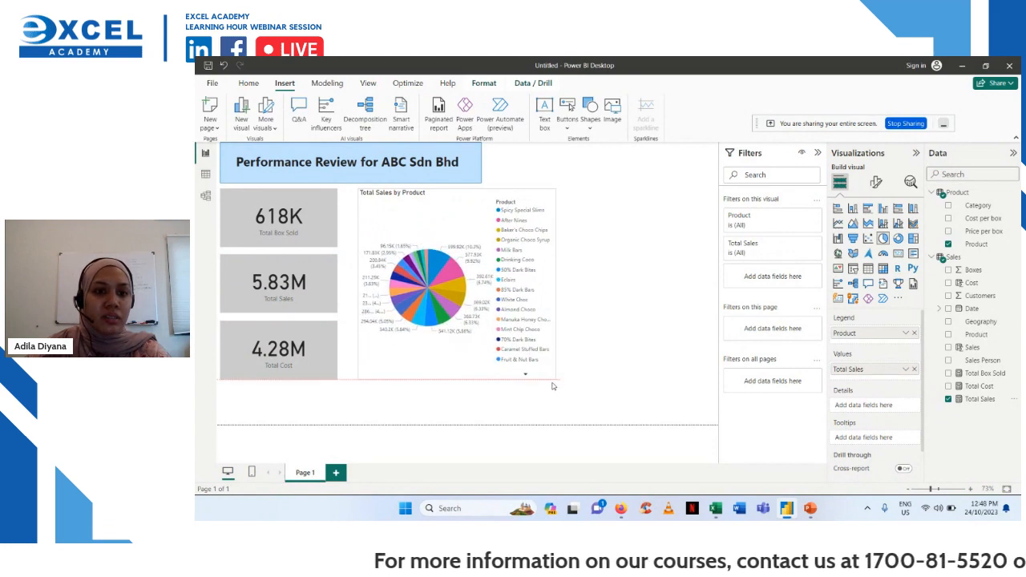
left_click(599, 333)
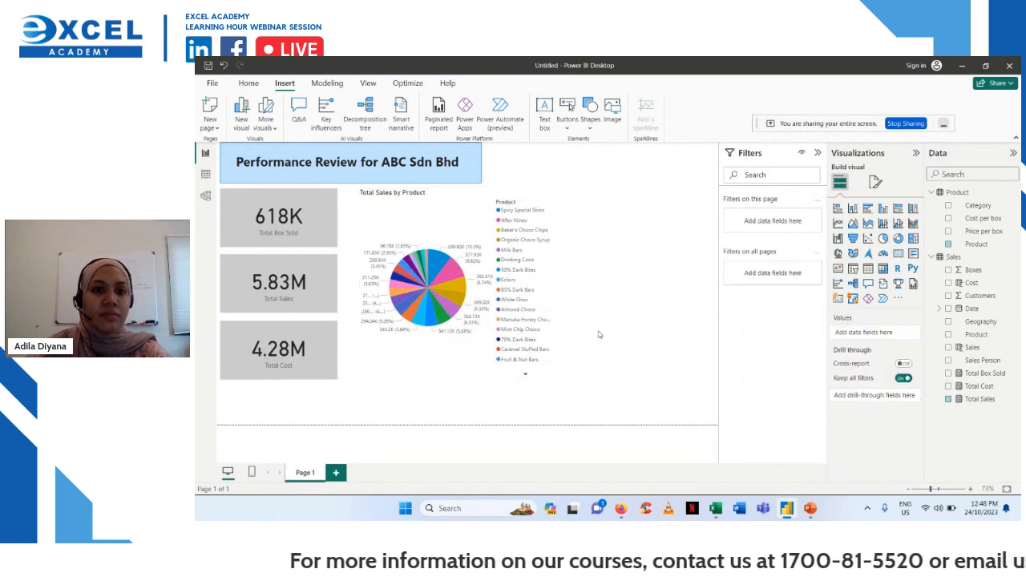
left_click(502, 197)
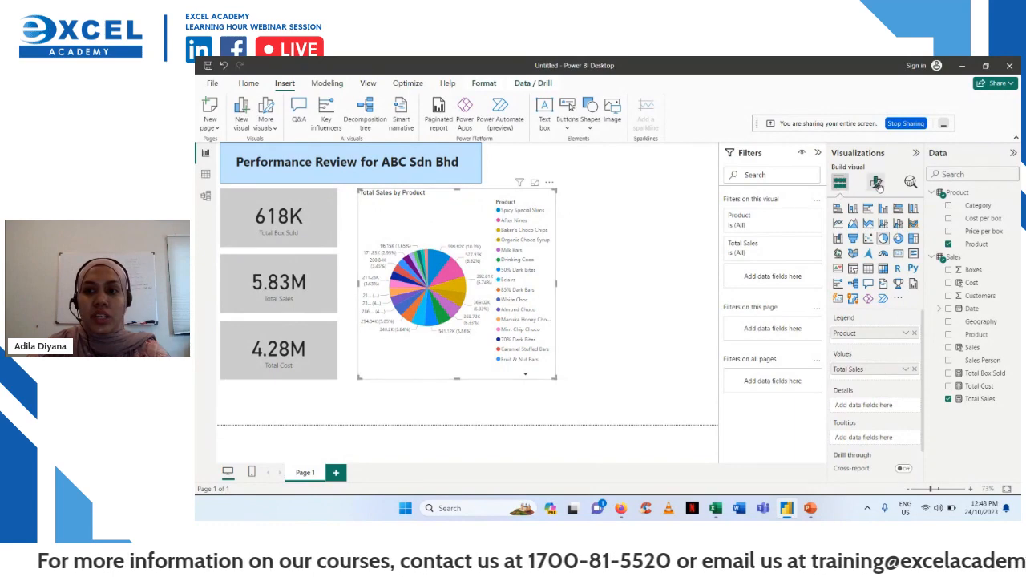
- Examine the formatting options of the Total Sales by Product pie chart, including its title, legend and slice colors
left_click(877, 183)
left_click(875, 230)
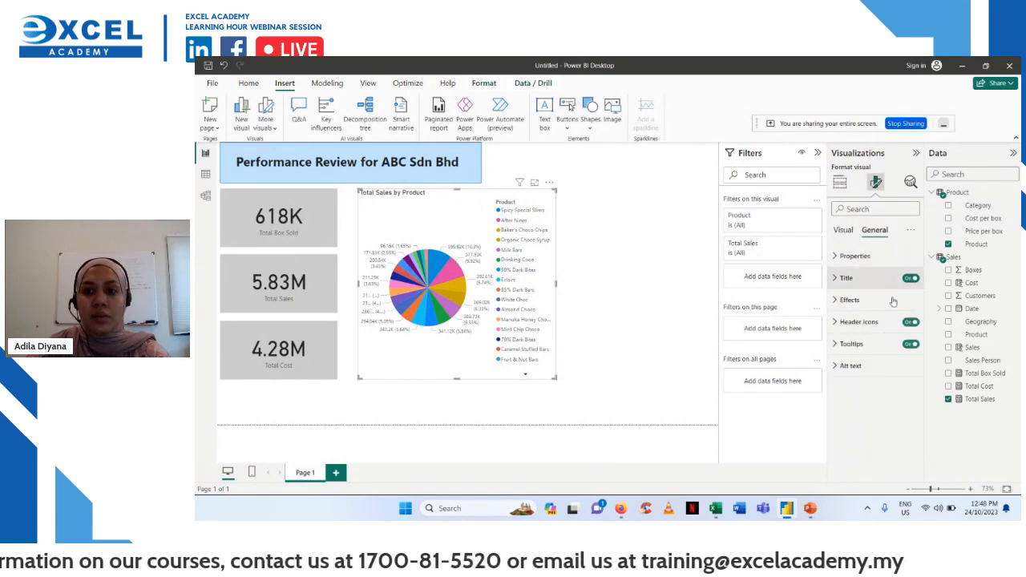
left_click(836, 279)
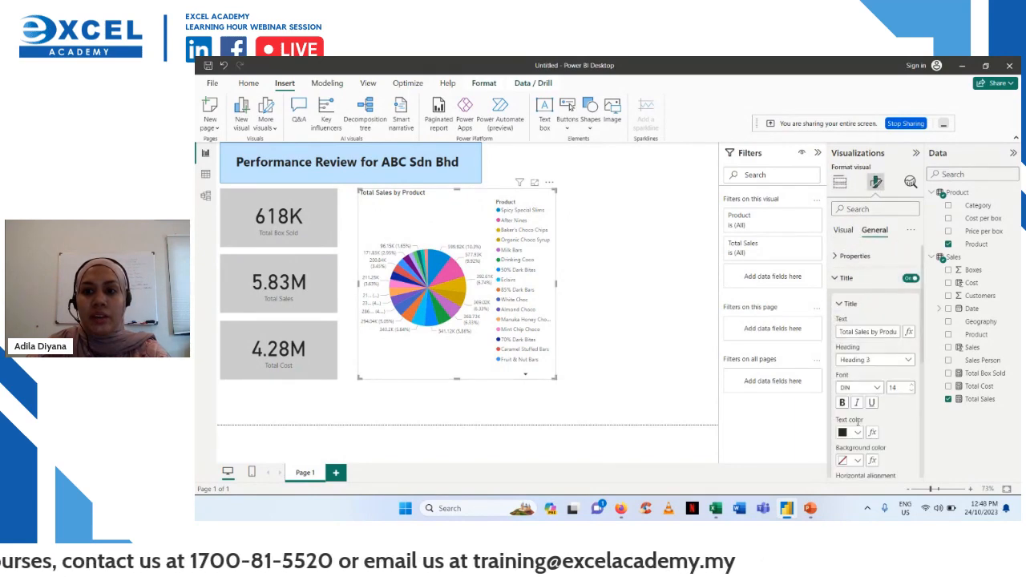
scroll(859, 423, "down", 5)
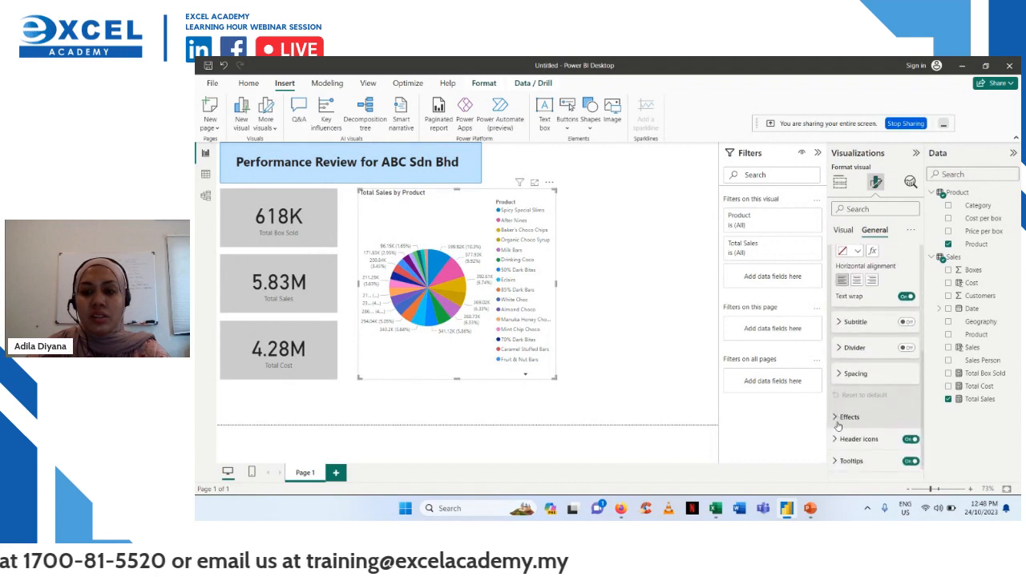
scroll(838, 425, "down", 1)
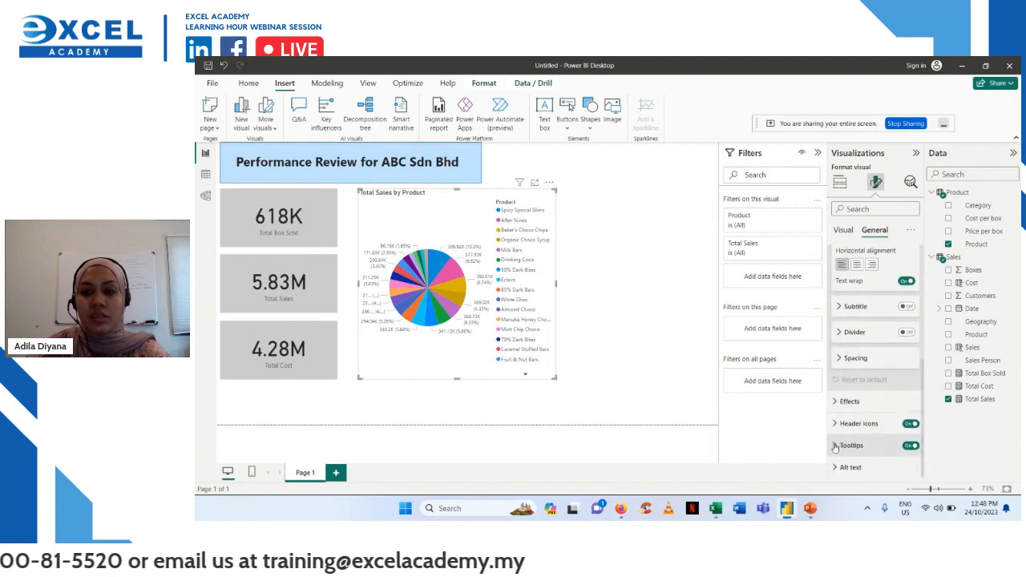
left_click(843, 232)
left_click(836, 260)
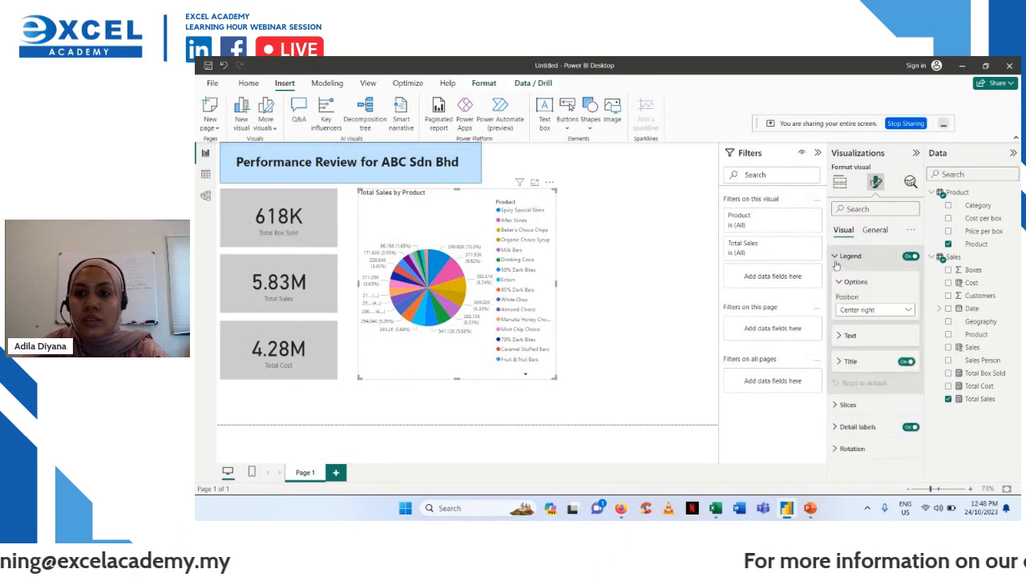
left_click(837, 407)
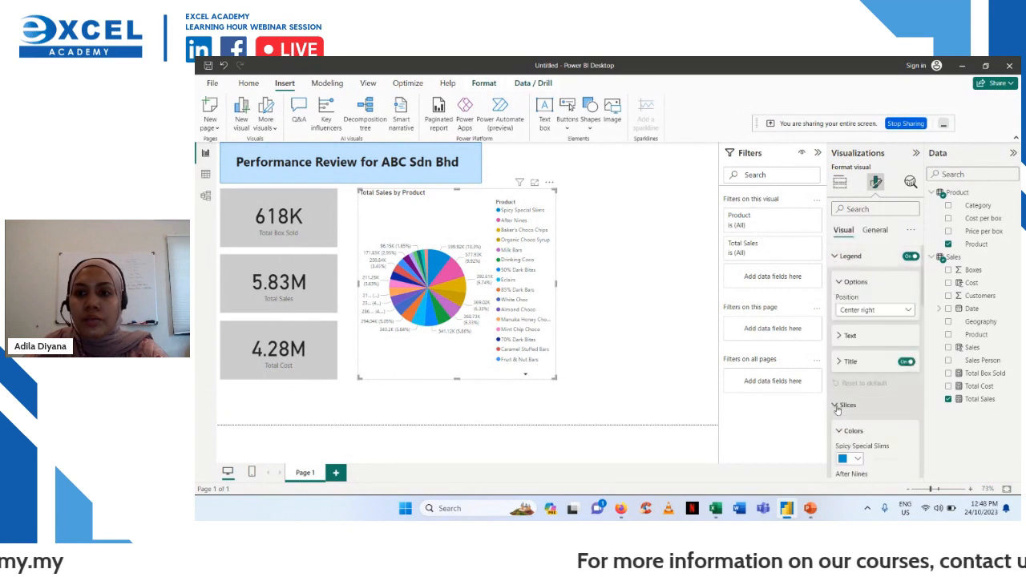
scroll(838, 405, "down", 1)
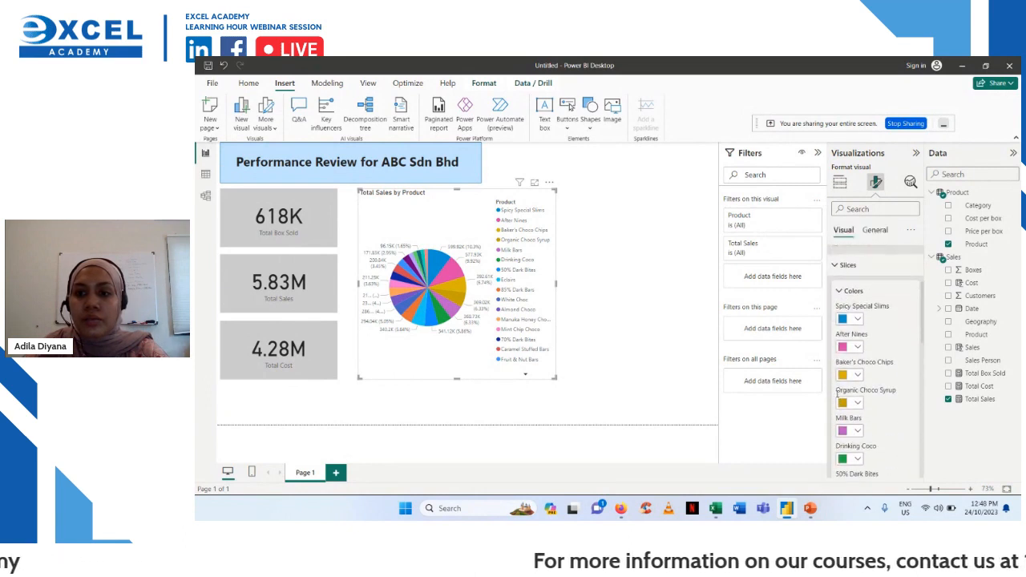
- Apply a light yellow background color to the pie chart's title and deselect the chart
left_click(875, 230)
left_click(847, 278)
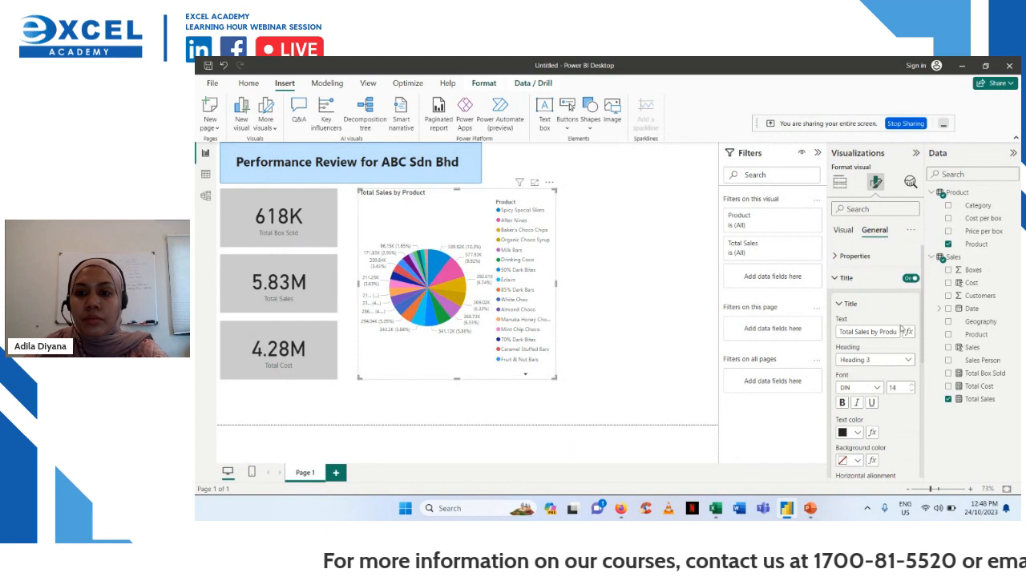
left_click(854, 256)
scroll(852, 363, "down", 2)
scroll(851, 363, "down", 5)
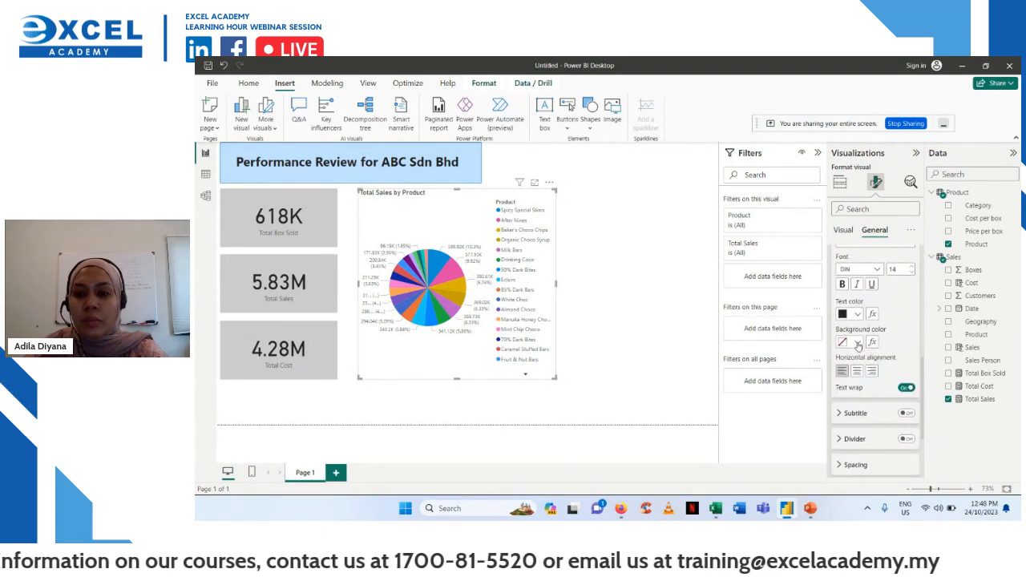
left_click(858, 342)
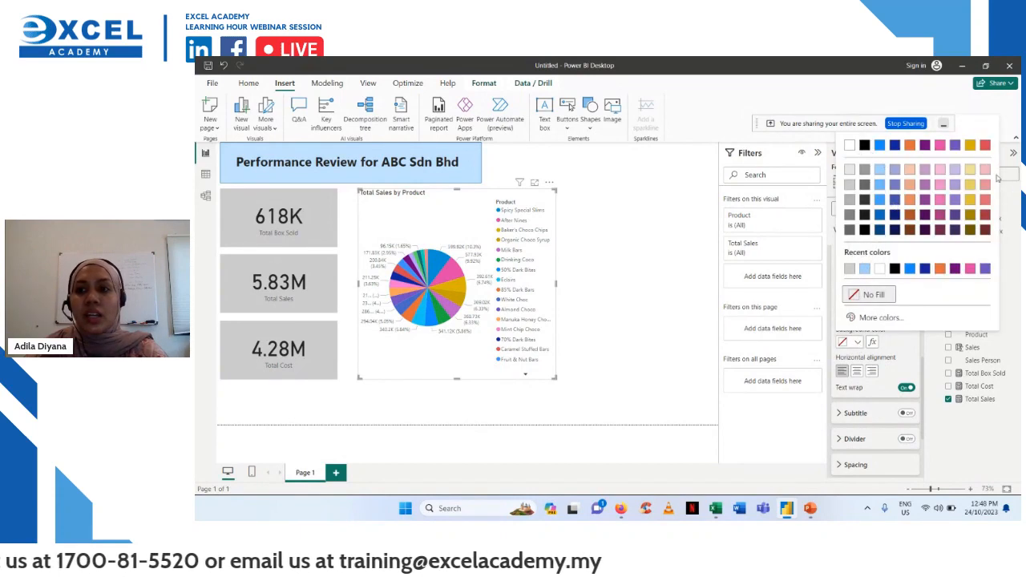
left_click(970, 169)
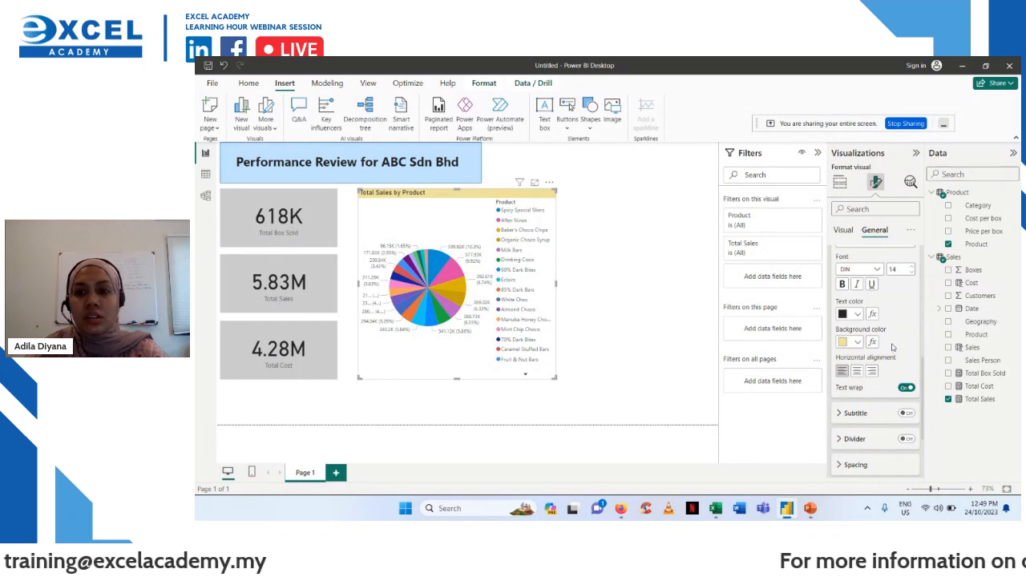
scroll(894, 357, "down", 2)
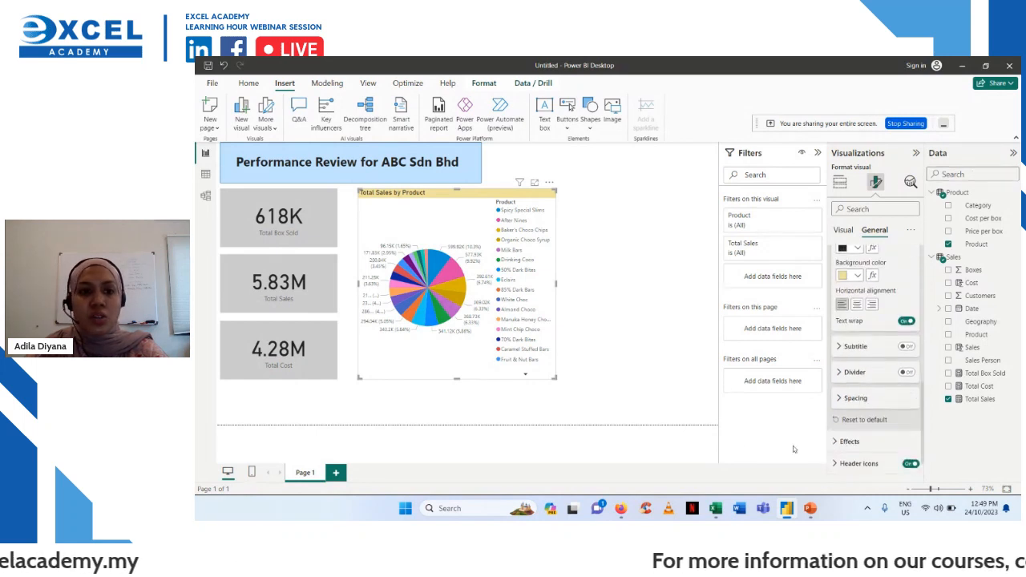
left_click(630, 375)
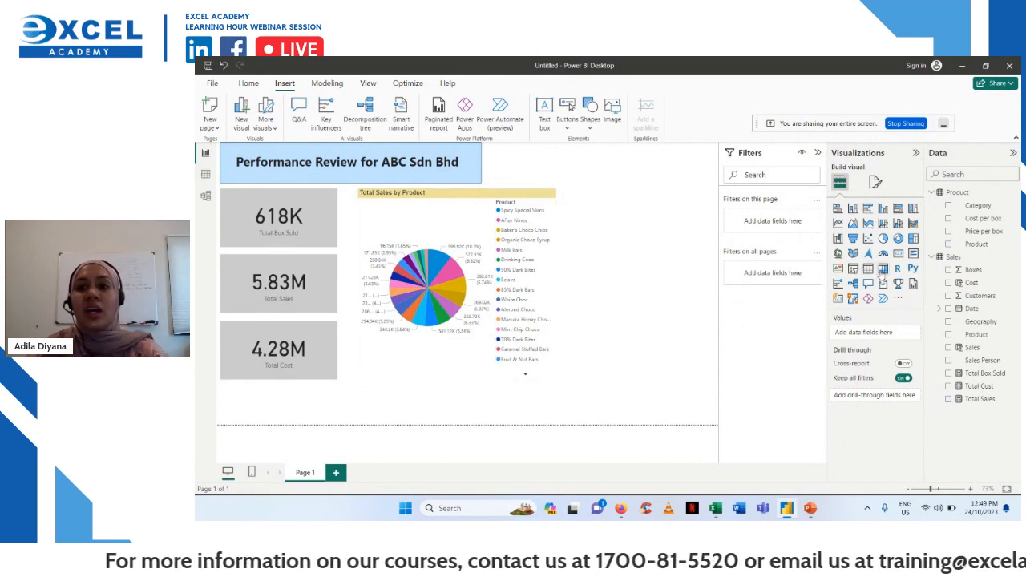
- Insert a table visual beside the pie chart with Category from the Product table and Total Sales as columns
left_click(868, 270)
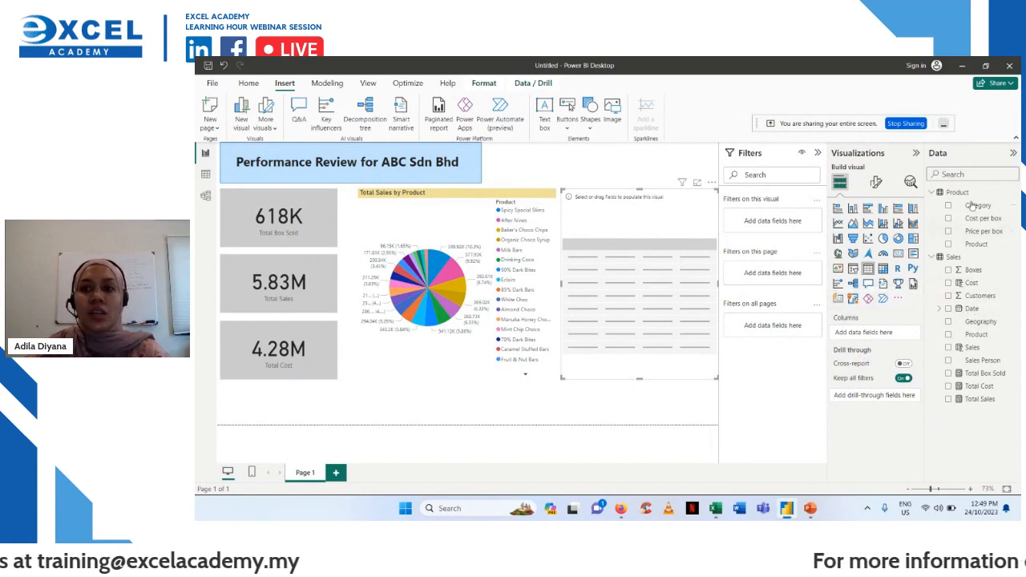
left_click_drag(970, 210, 885, 340)
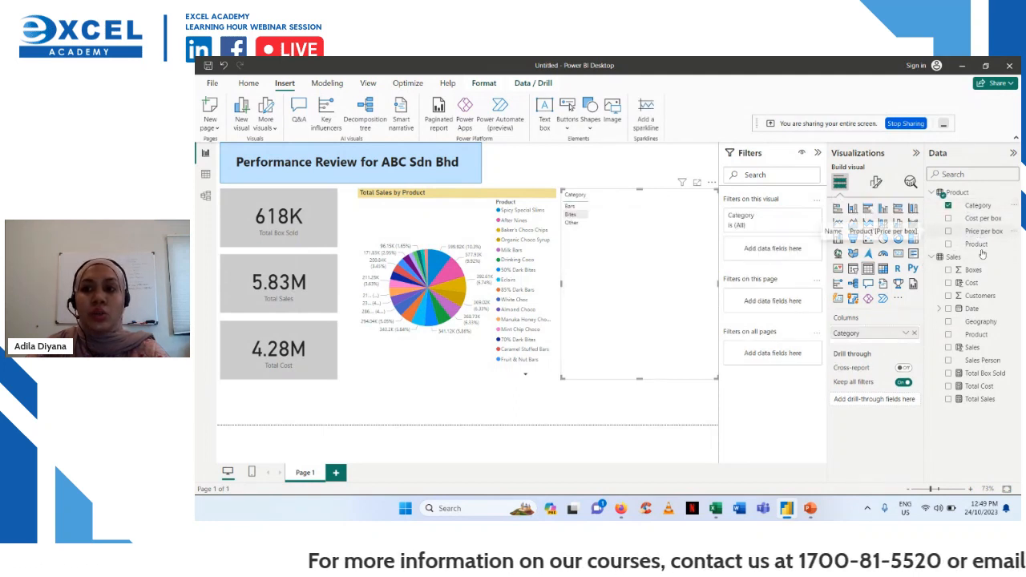
left_click_drag(983, 399, 882, 347)
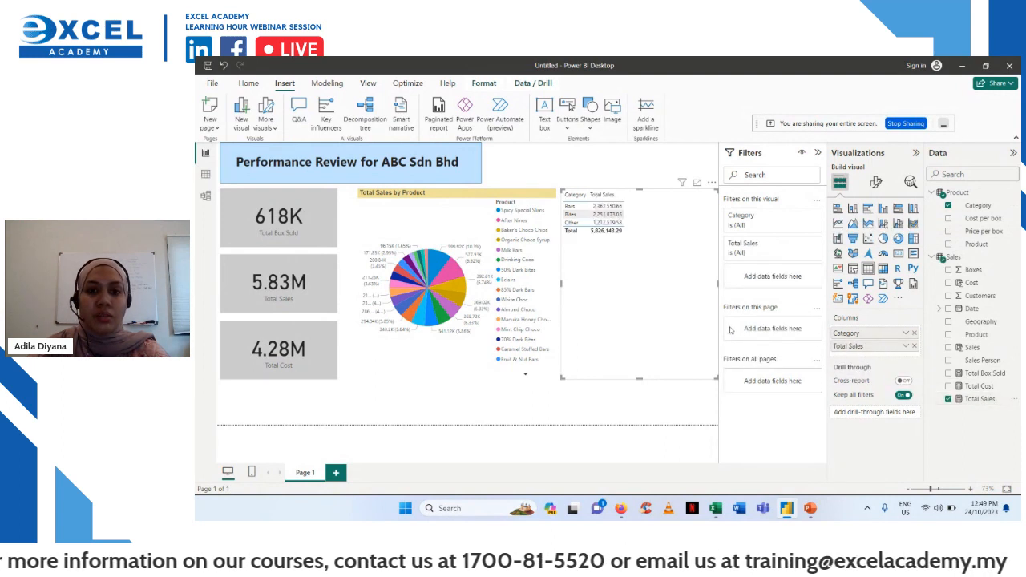
- Shrink the category sales table to fit closely around its data and shift it slightly away from the pie chart
left_click_drag(713, 379, 633, 237)
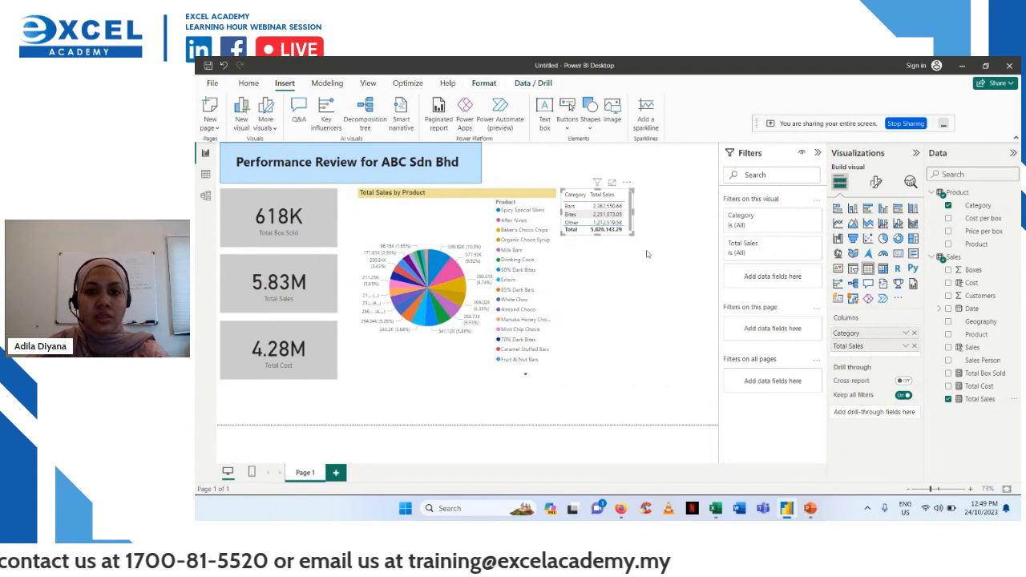
left_click(638, 237)
left_click(625, 237)
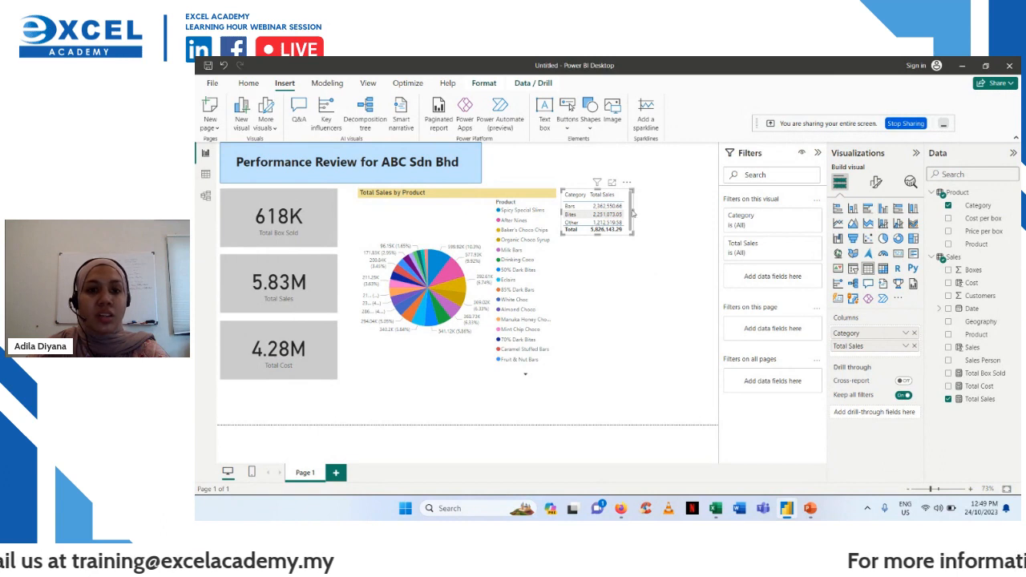
left_click_drag(634, 212, 621, 193)
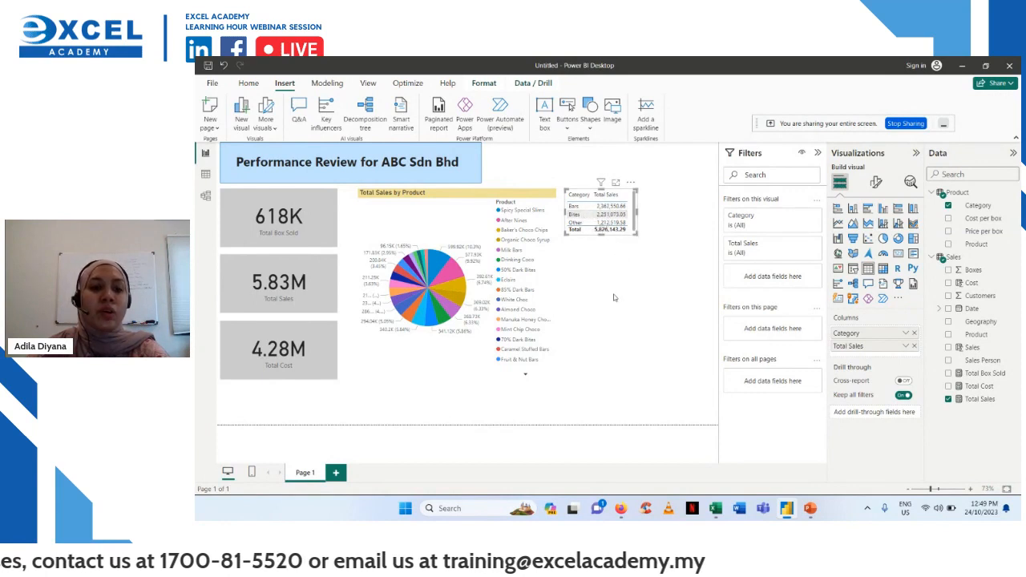
- Replace Product with Category as the pie chart's legend and move the chart slightly closer to the cards
left_click(425, 193)
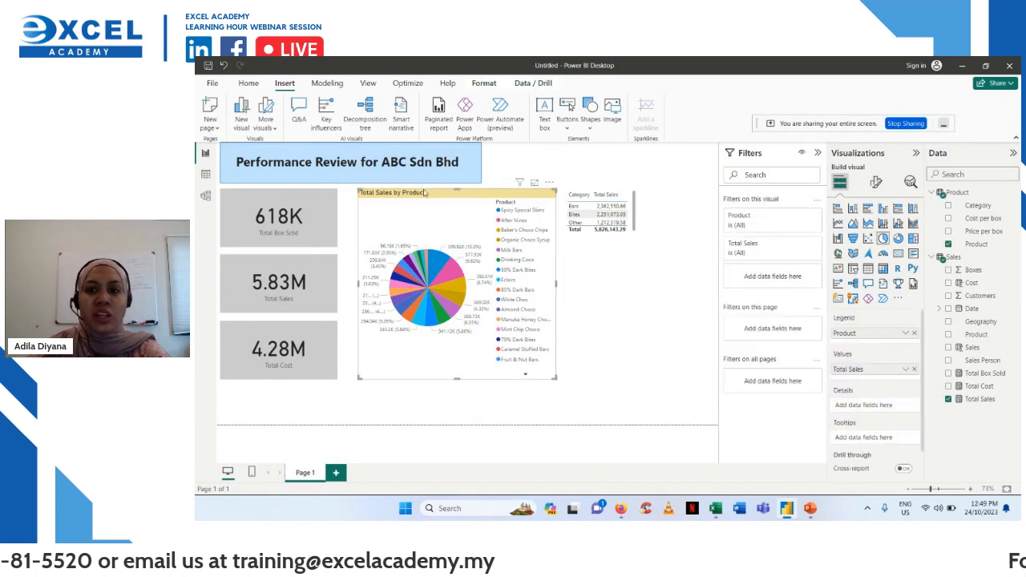
left_click(914, 333)
left_click_drag(977, 205, 854, 345)
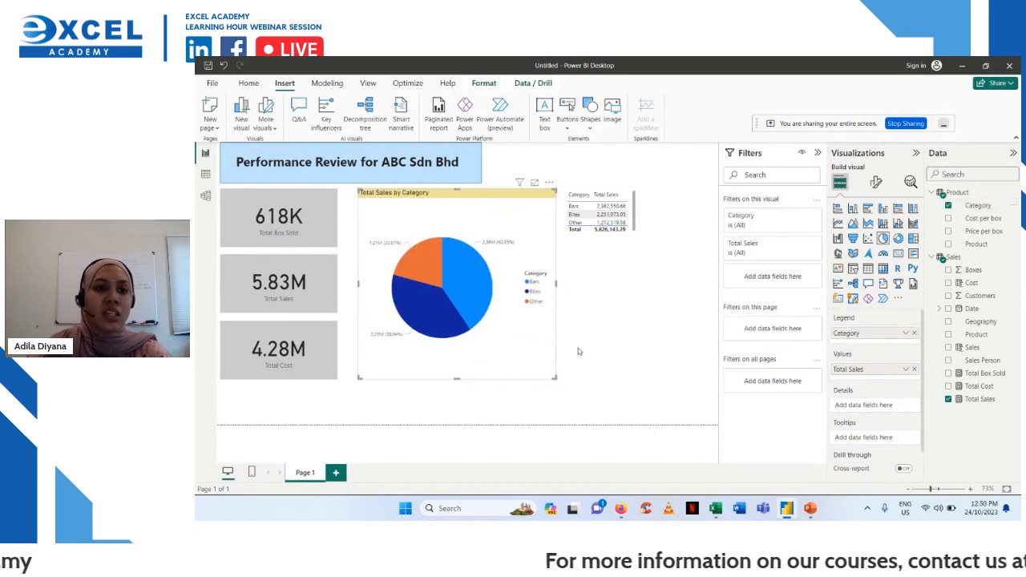
left_click(612, 360)
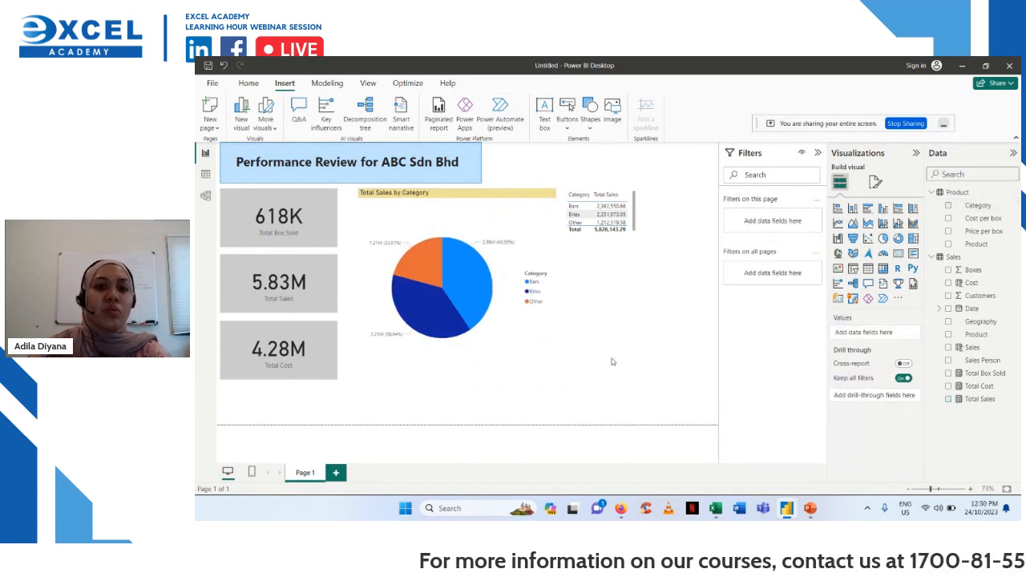
left_click(532, 368)
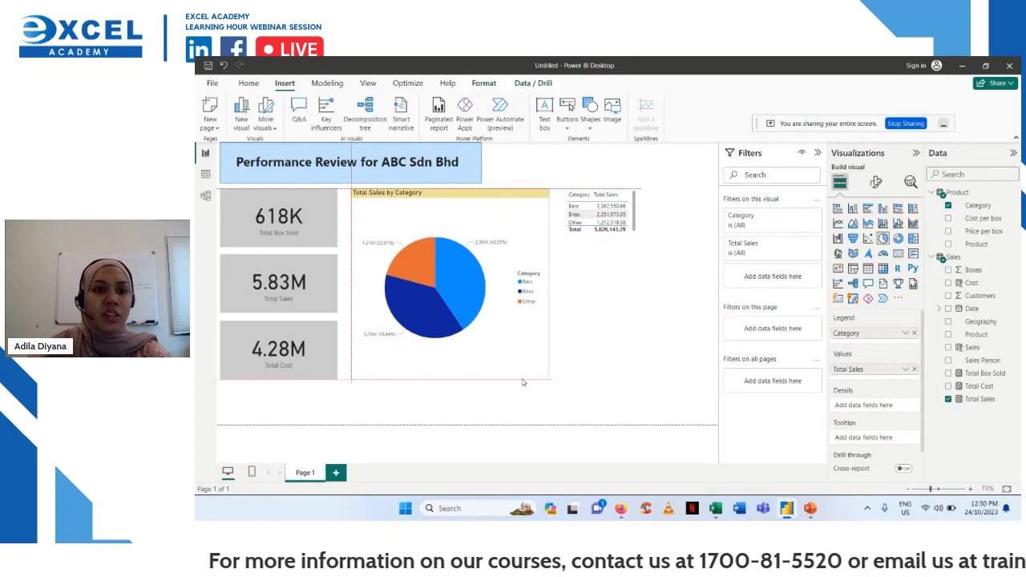
left_click(599, 373)
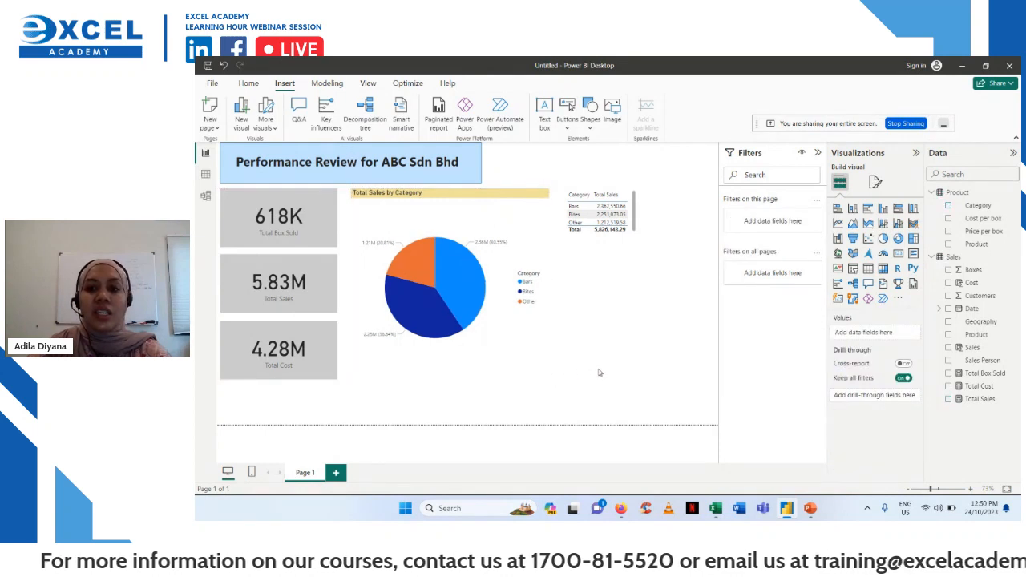